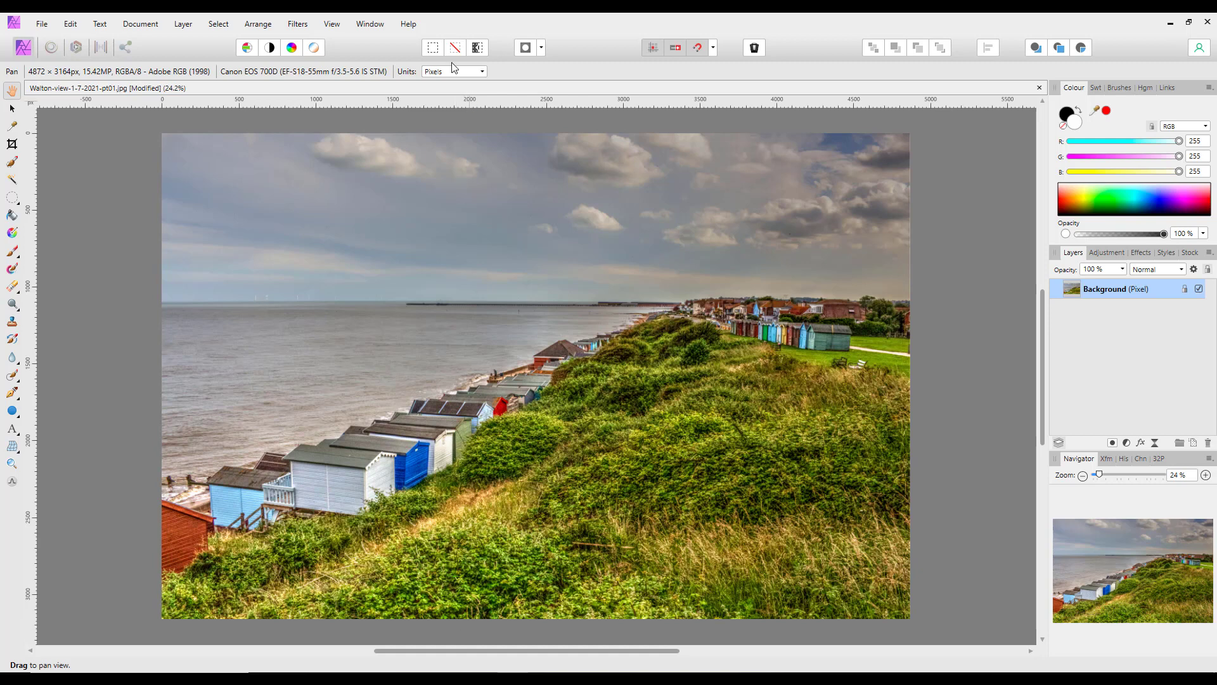
# Step: Run the Water Mark macro from the Library panel to add a 50% opacity copyright text layer
pyautogui.click(331, 25)
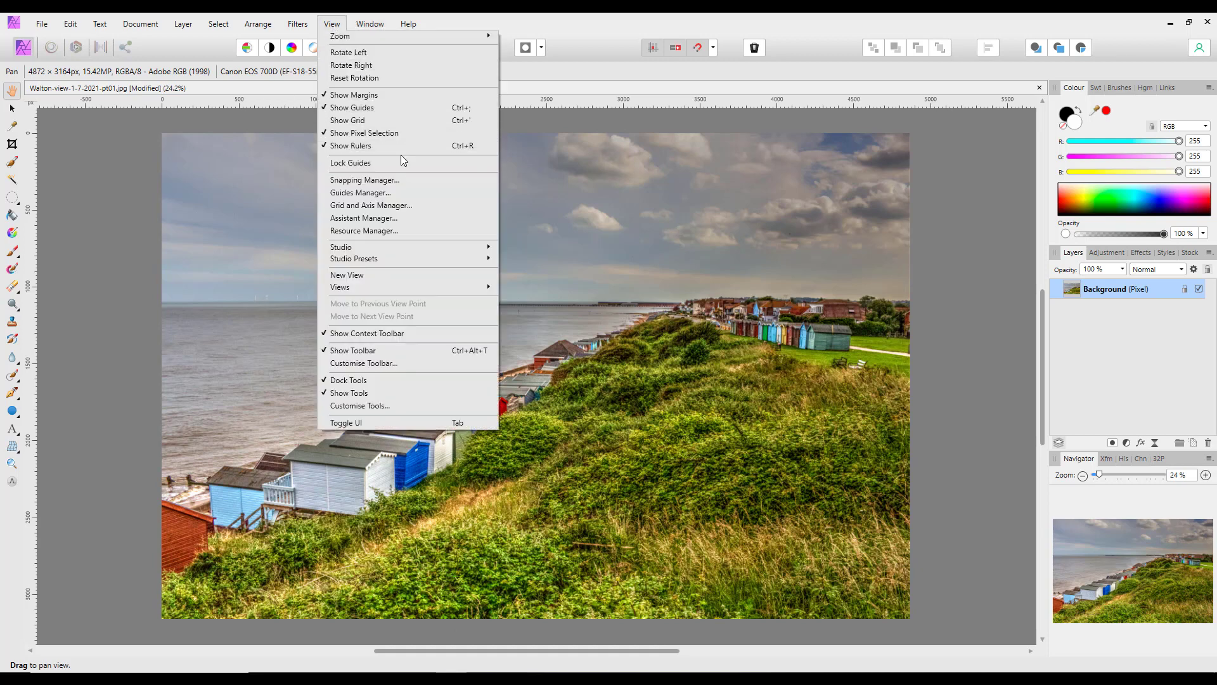
pyautogui.moveTo(404, 242)
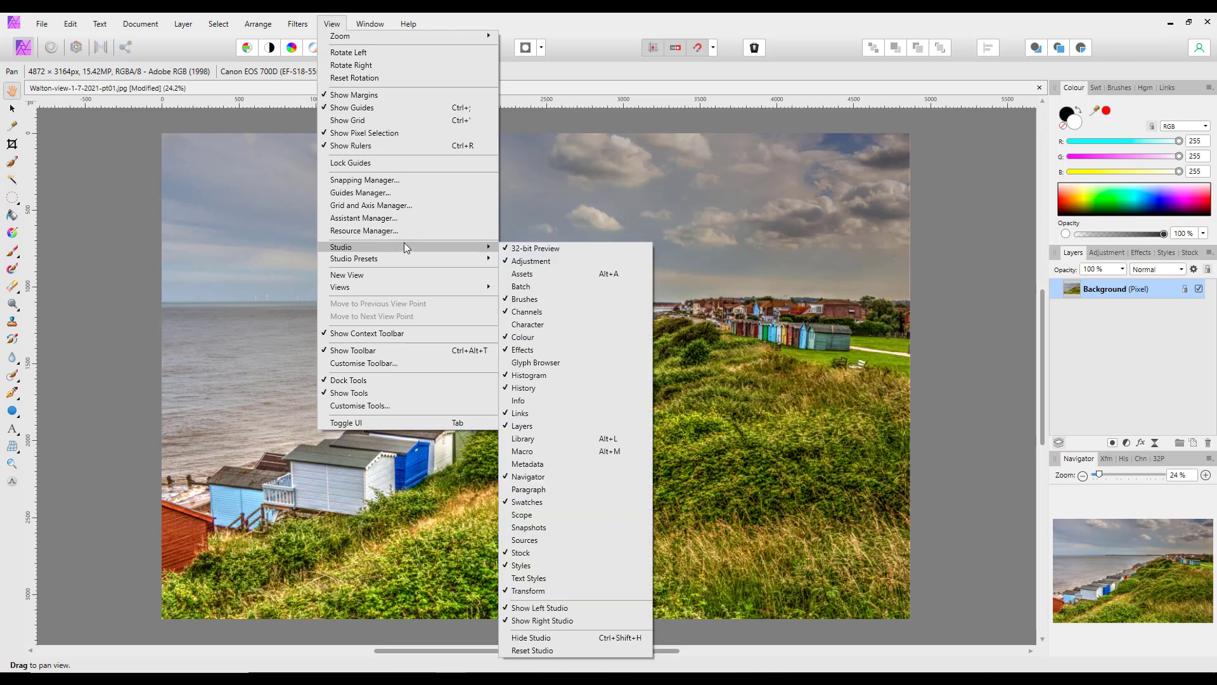
pyautogui.click(518, 438)
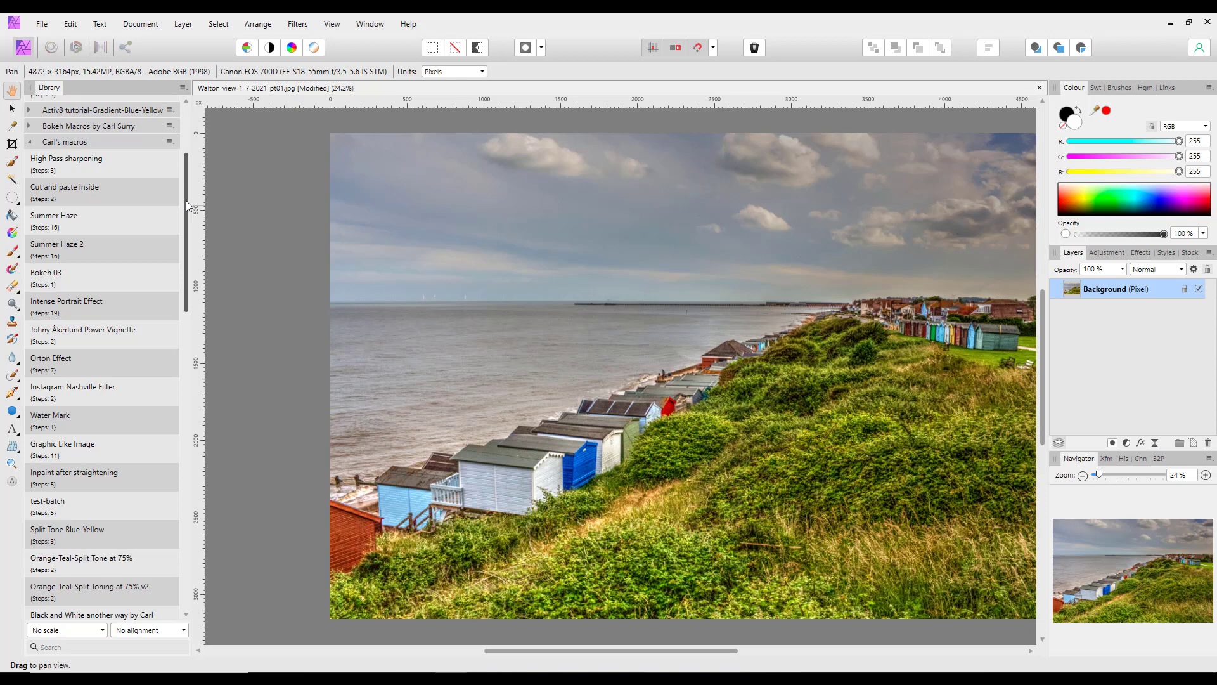
pyautogui.scroll(-3, 185, 204)
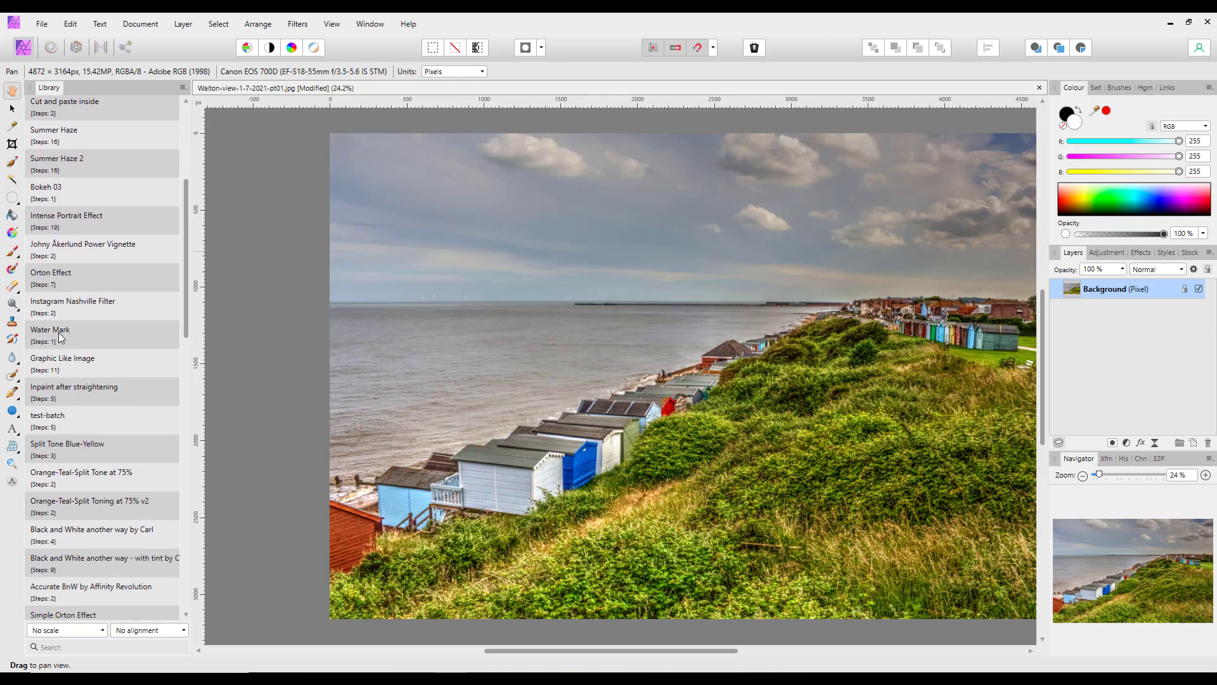
pyautogui.click(60, 335)
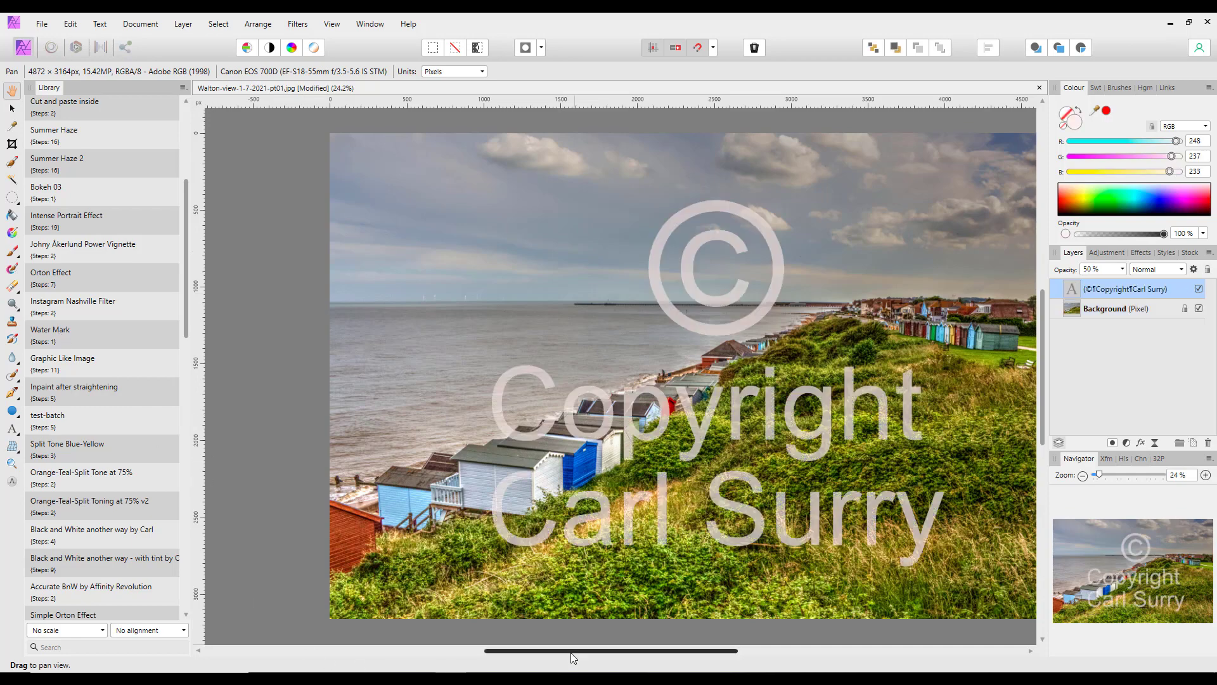
pyautogui.moveTo(571, 652); pyautogui.dragTo(567, 653)
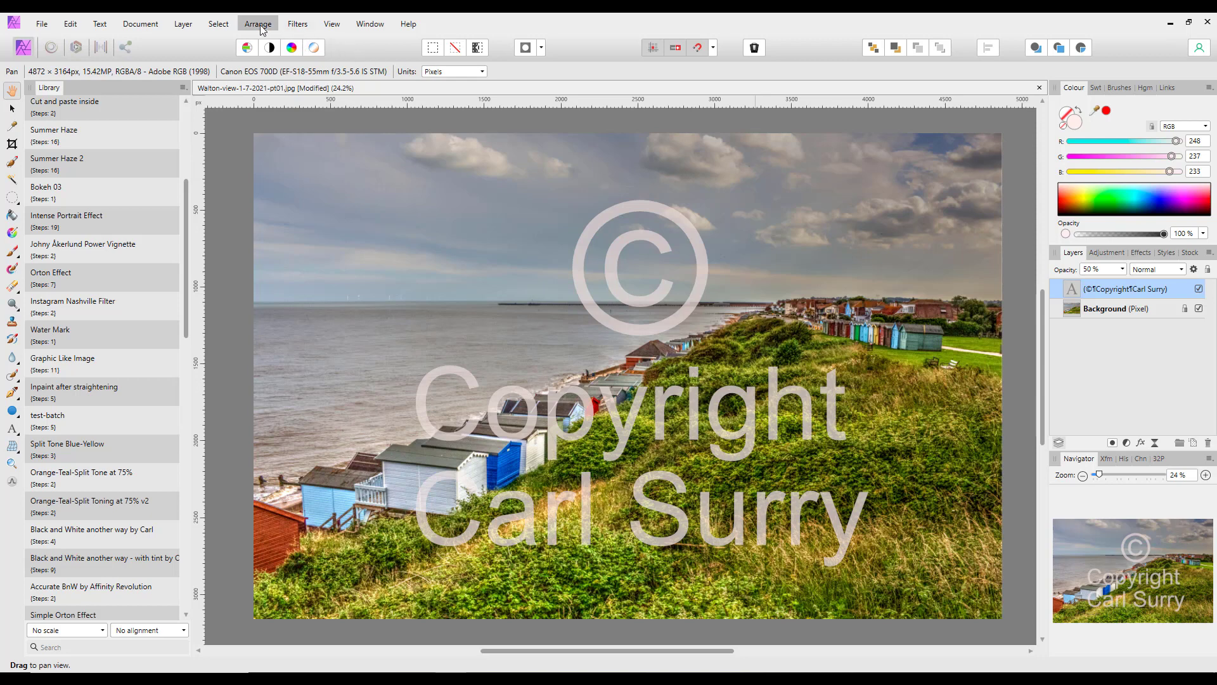
# Step: Hide the Library panel and delete the copyright text layer, leaving only the Background photo
pyautogui.click(333, 24)
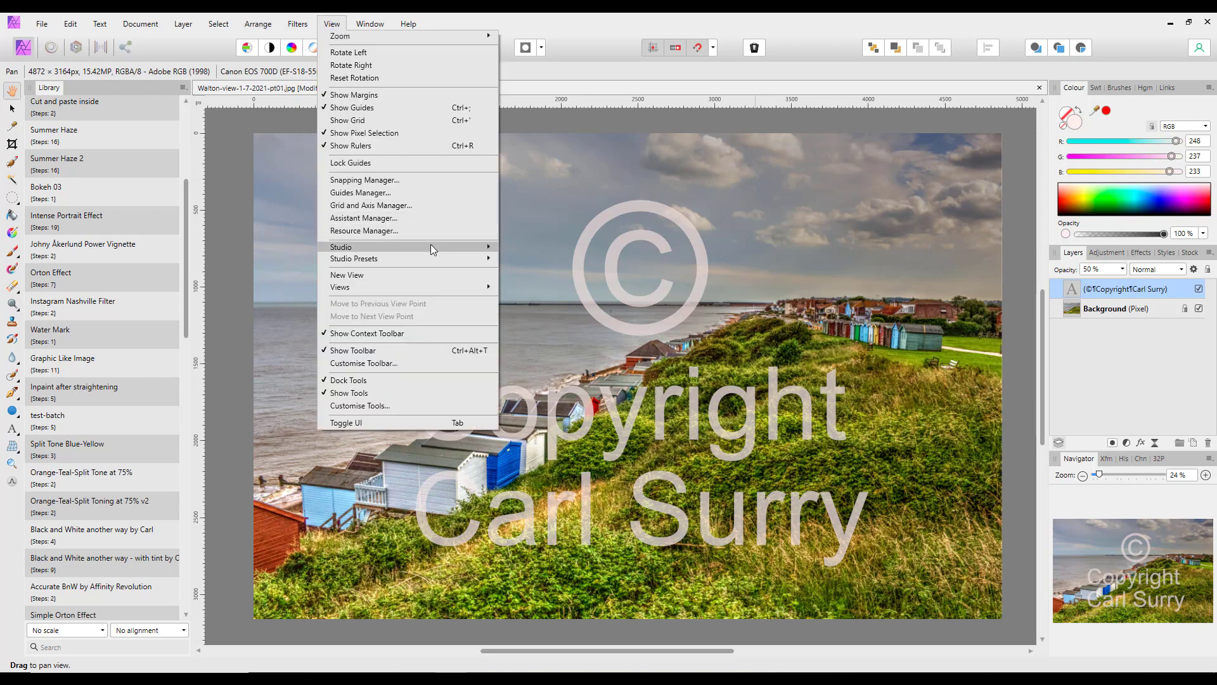
pyautogui.moveTo(444, 251)
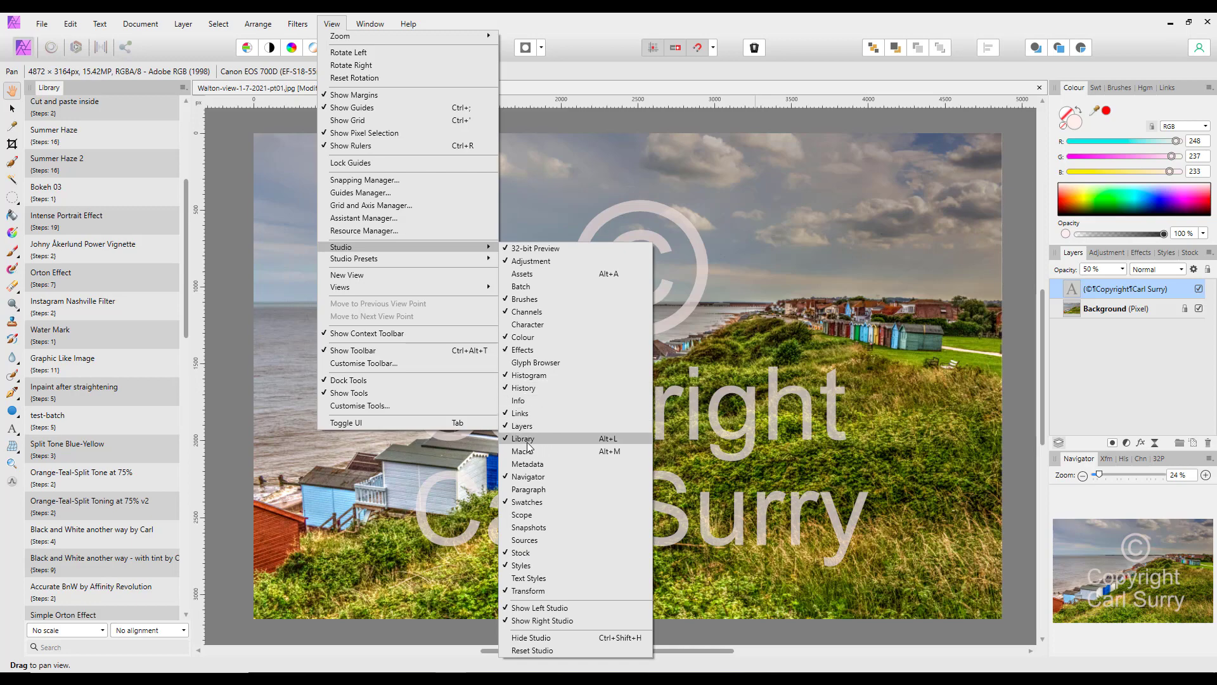
pyautogui.click(604, 438)
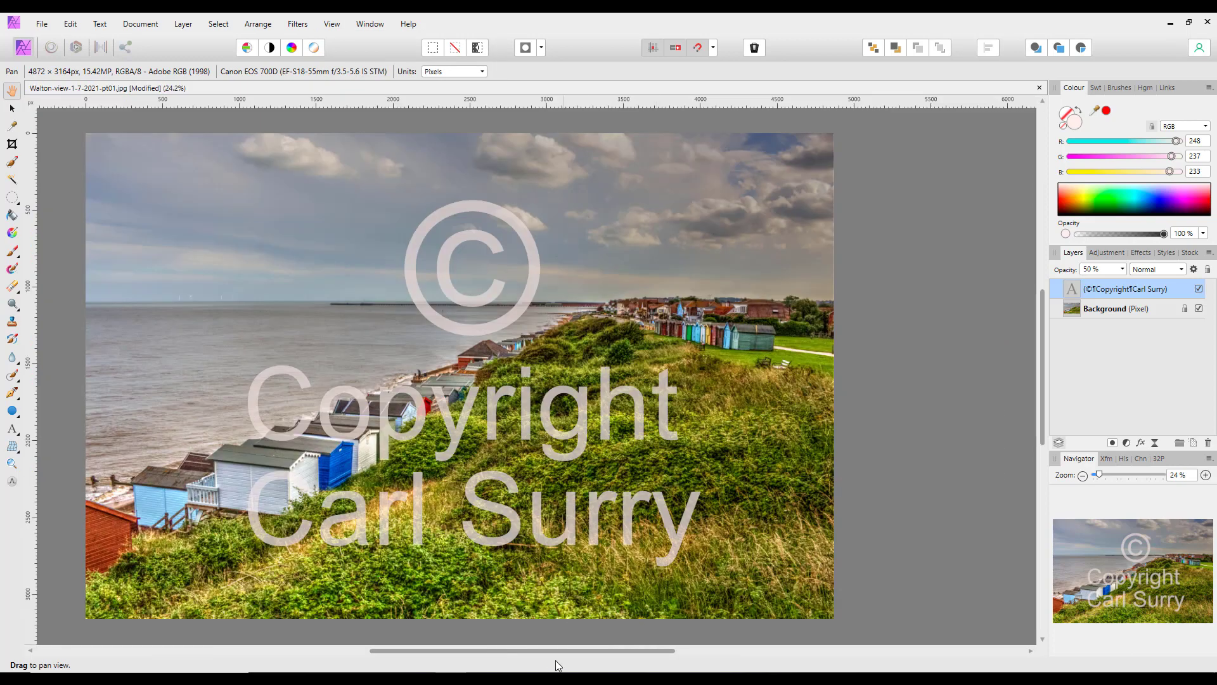
pyautogui.moveTo(562, 651); pyautogui.dragTo(534, 652)
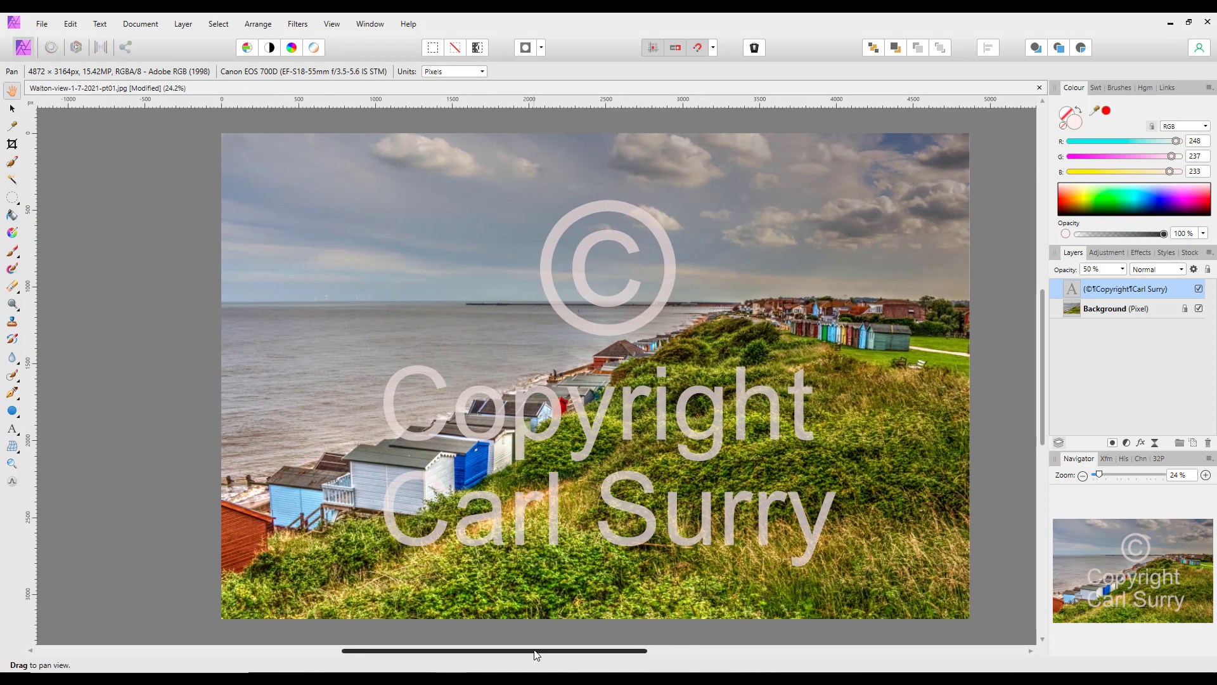
pyautogui.press('Delete')
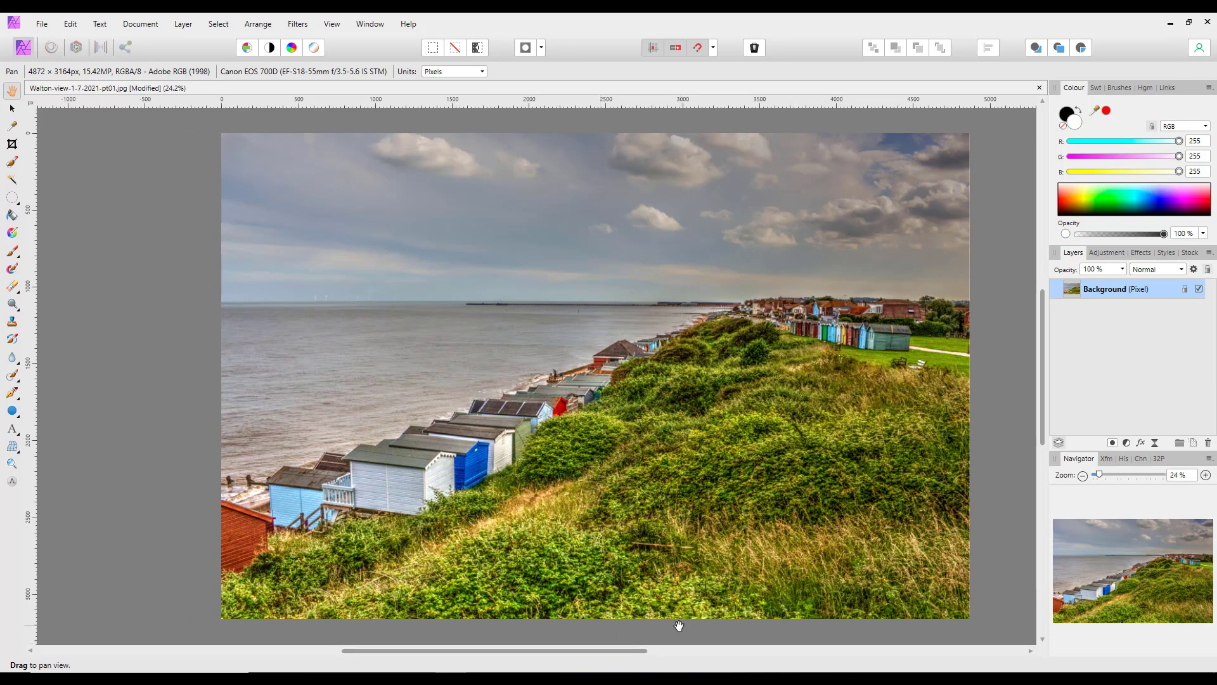
pyautogui.moveTo(620, 651); pyautogui.dragTo(649, 655)
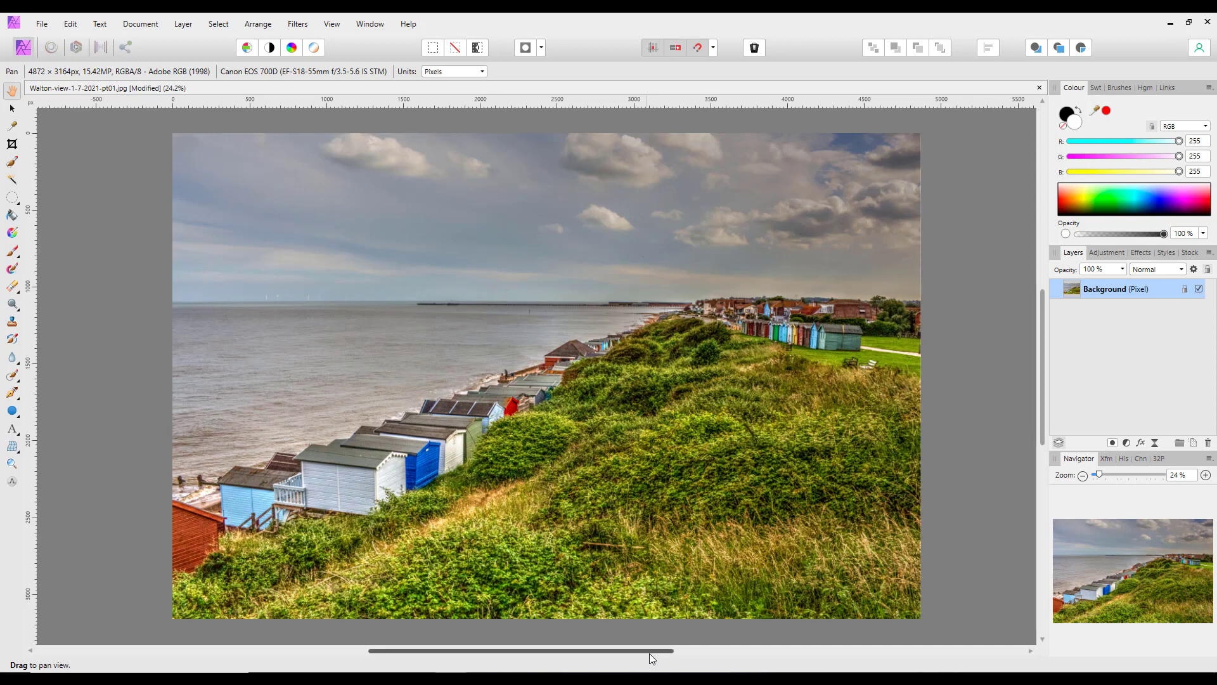
pyautogui.moveTo(649, 653); pyautogui.dragTo(642, 652)
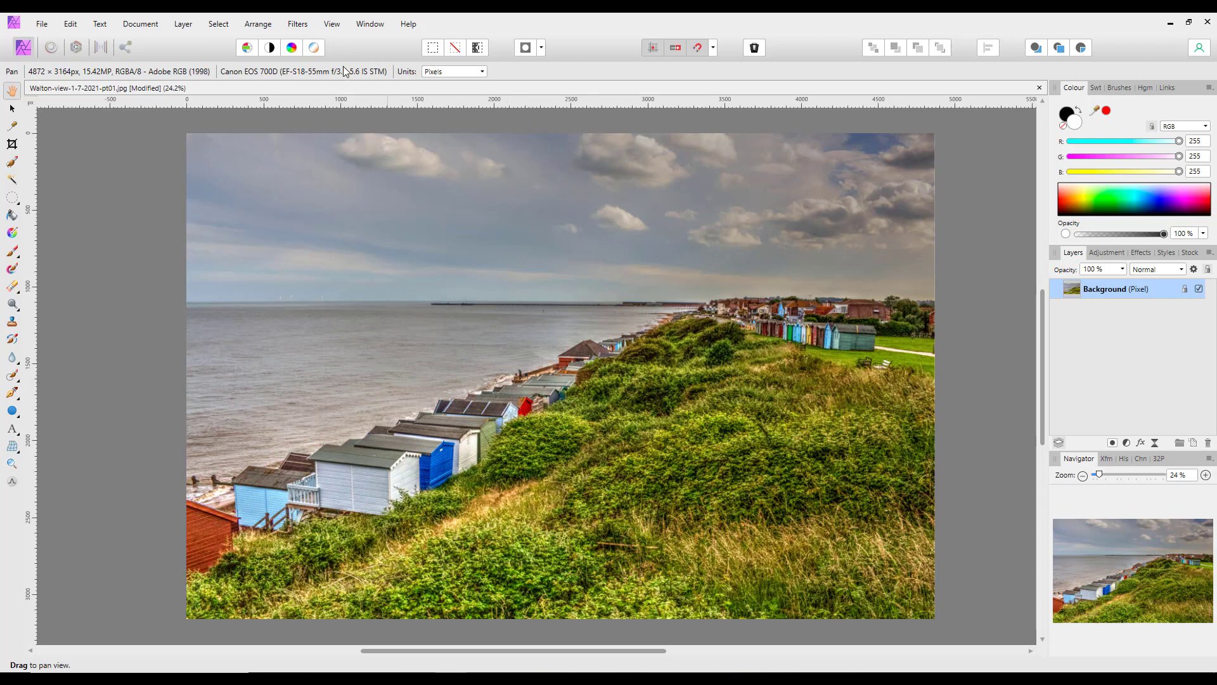
# Step: Show the Assets panel and create a new empty asset category
pyautogui.click(333, 25)
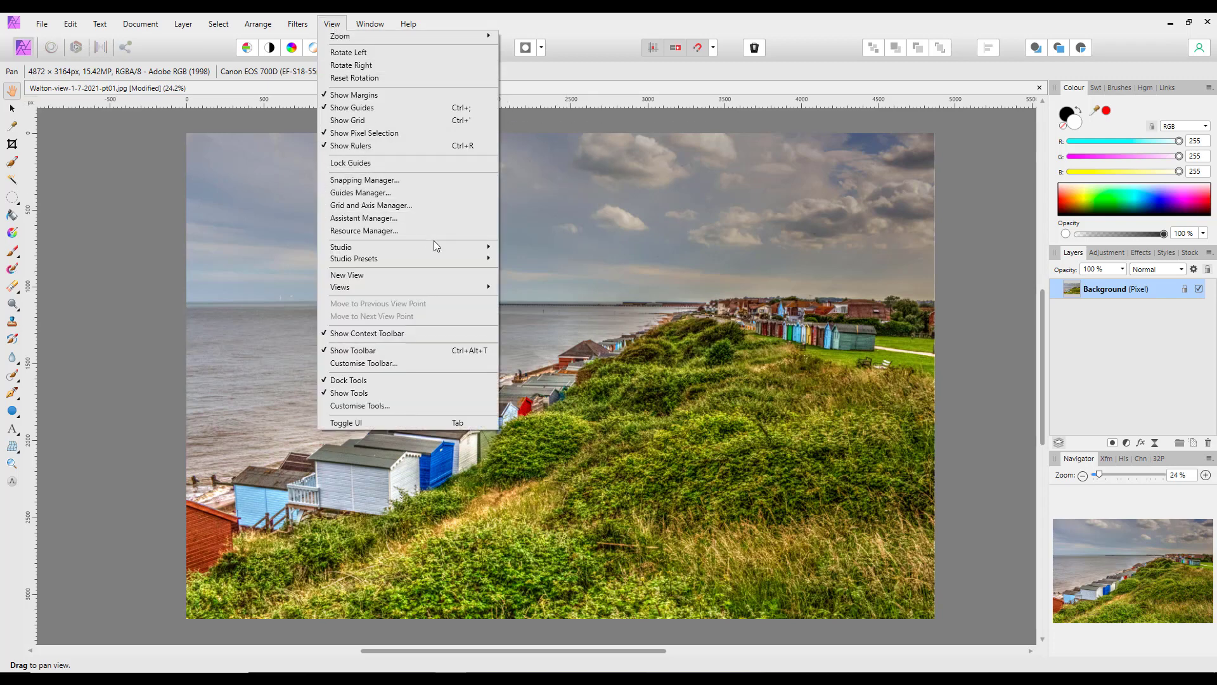
pyautogui.moveTo(445, 245)
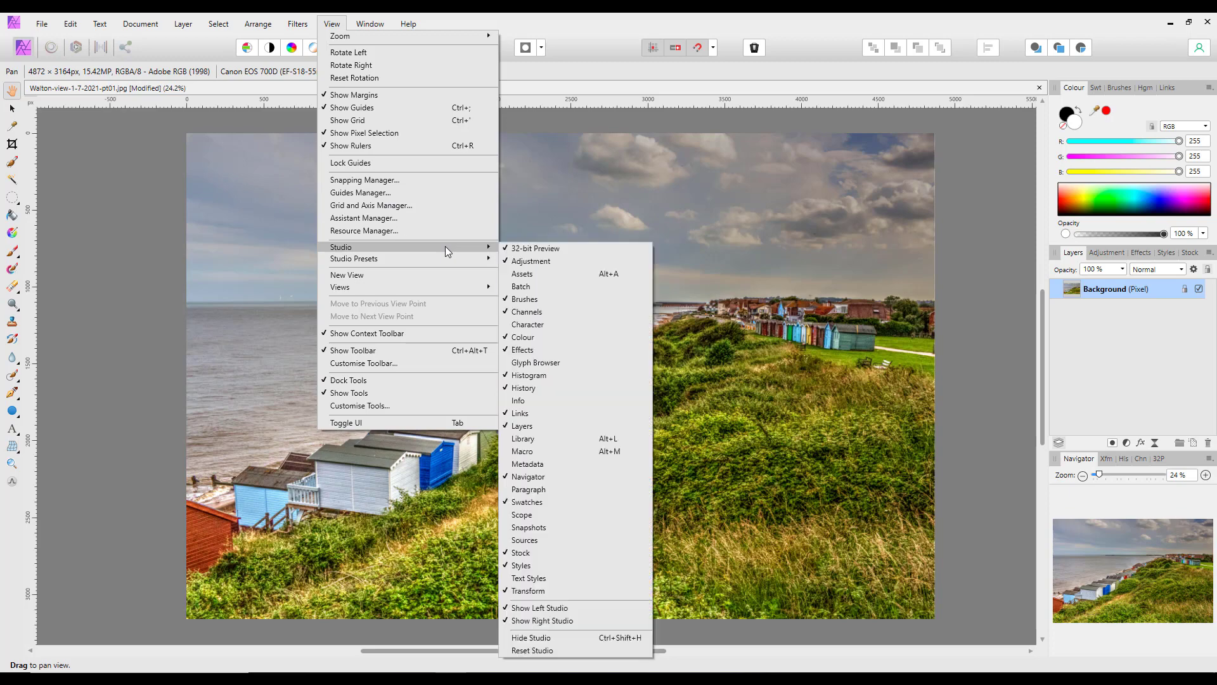
pyautogui.click(529, 276)
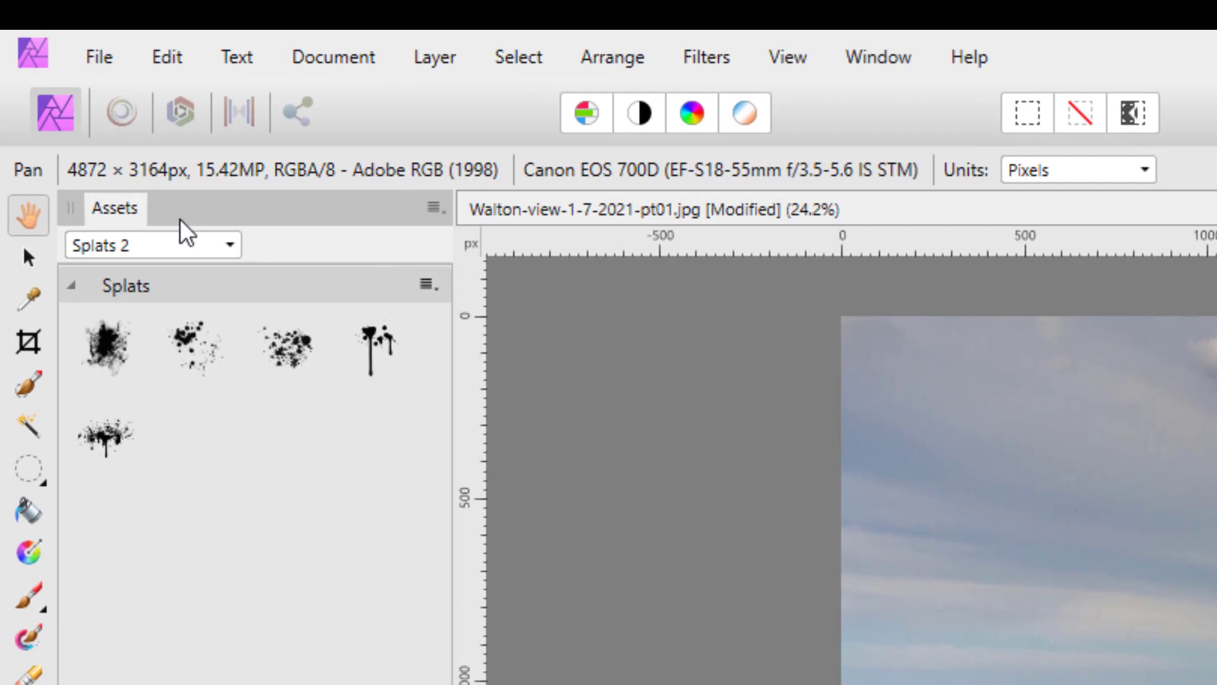
pyautogui.click(434, 208)
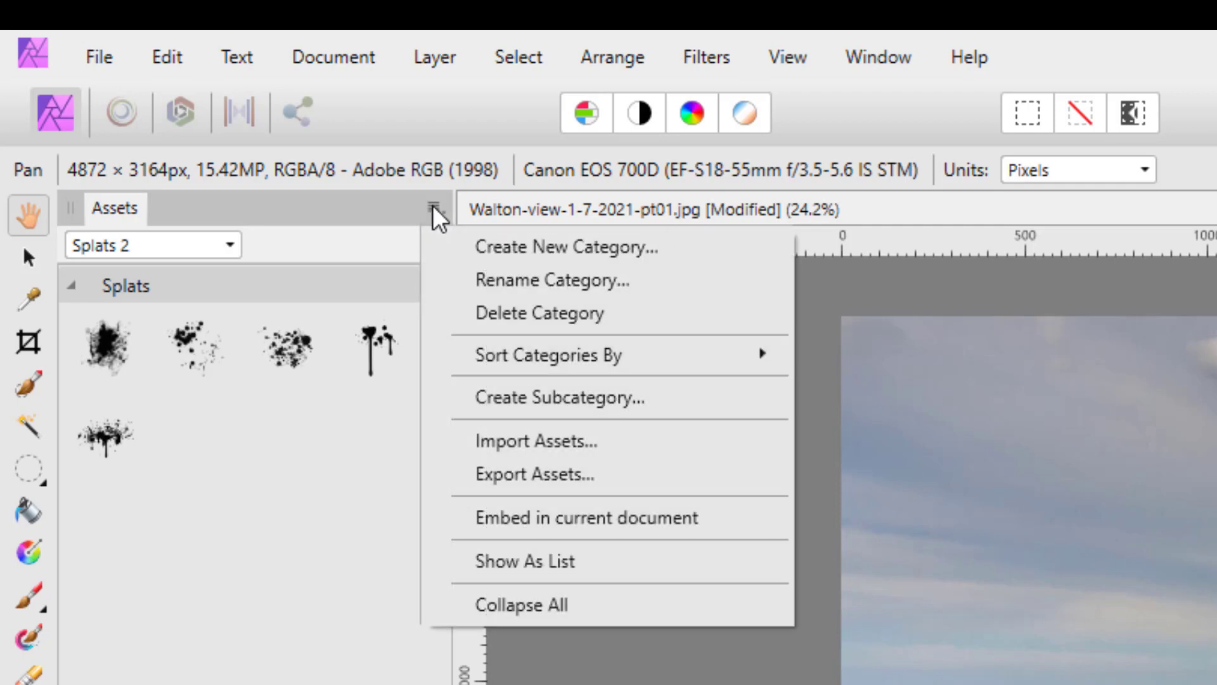
pyautogui.click(530, 247)
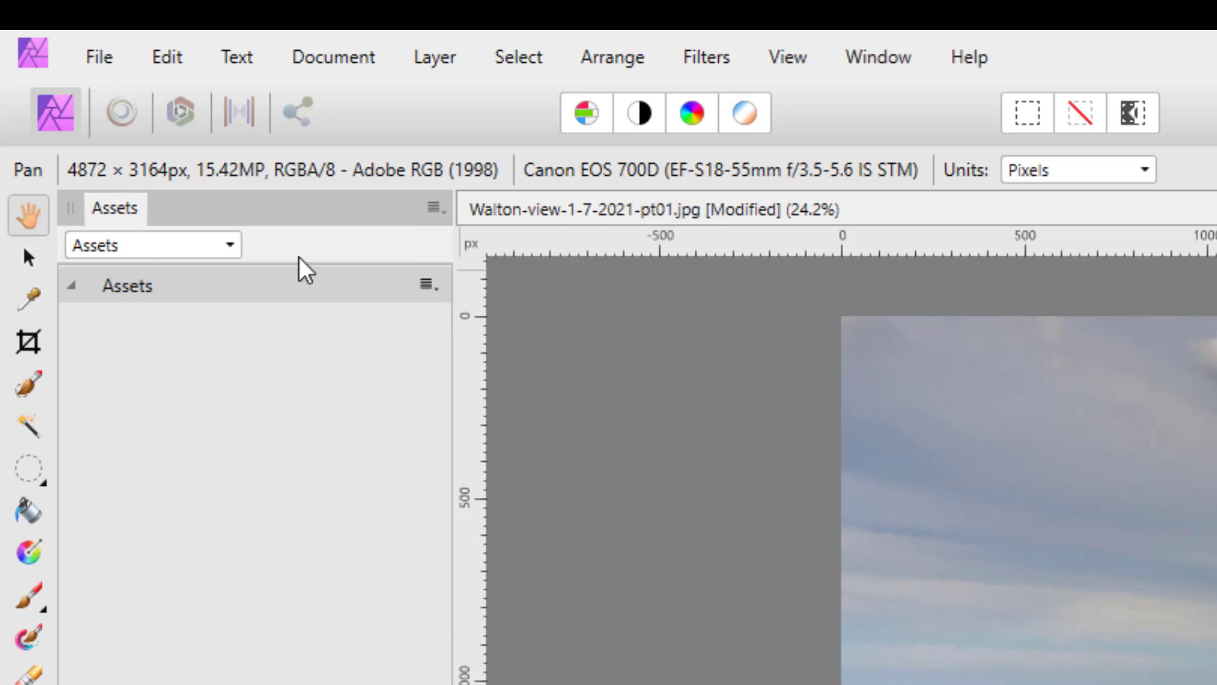
# Step: Rename the new asset category to 'Watermark test'
pyautogui.click(435, 212)
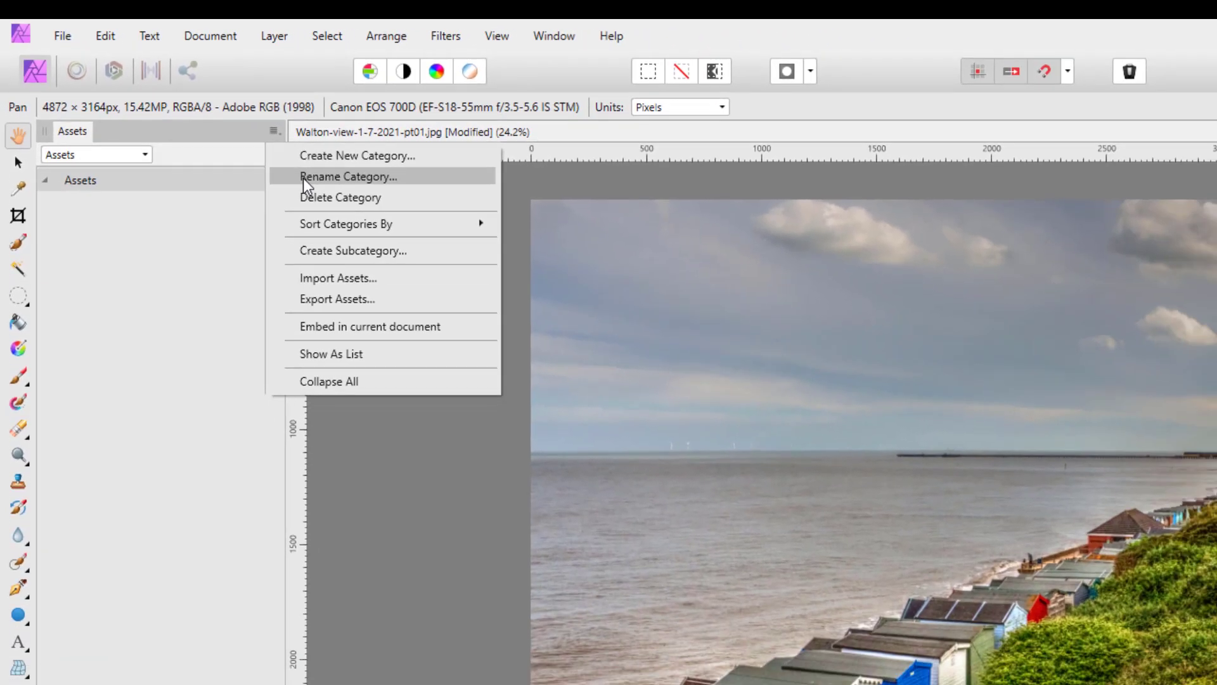
pyautogui.click(481, 279)
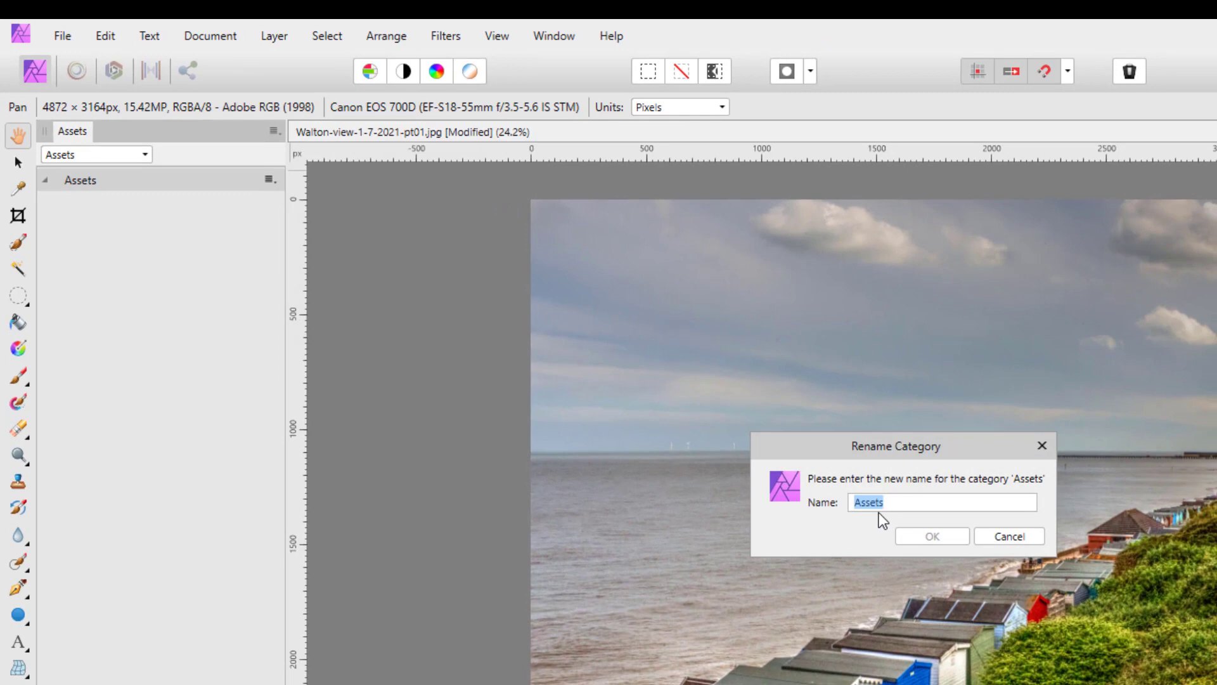
pyautogui.write('Watermark test')
pyautogui.click(924, 537)
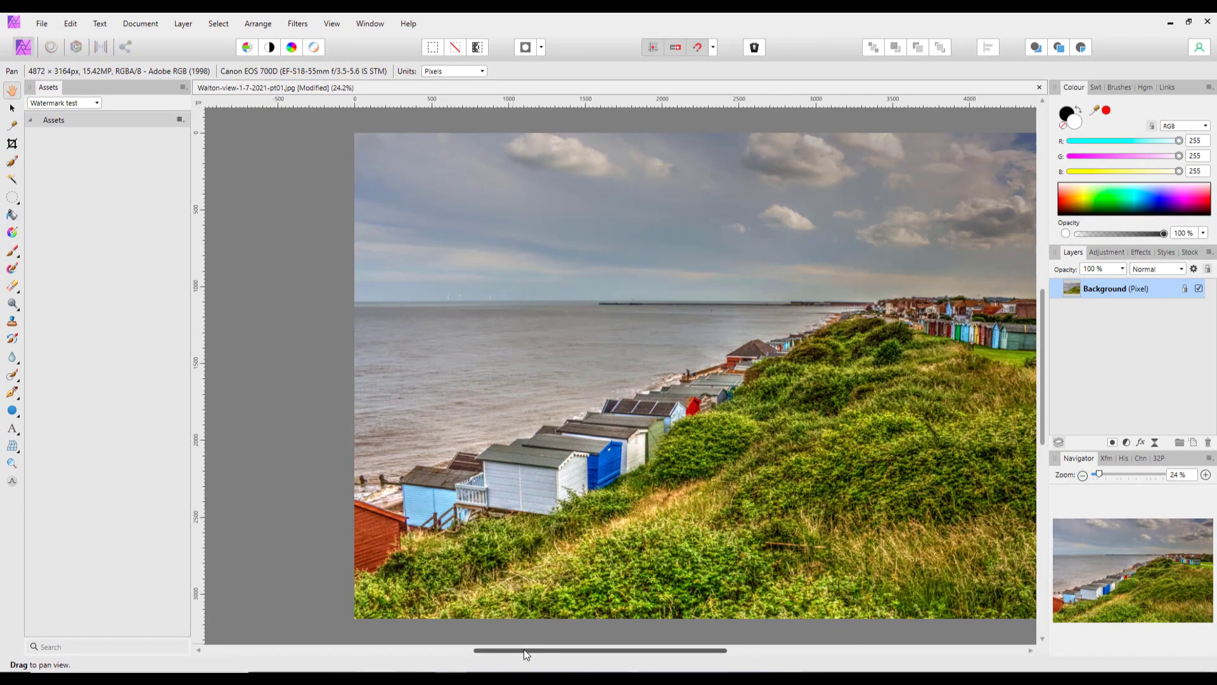
pyautogui.moveTo(526, 654); pyautogui.dragTo(541, 654)
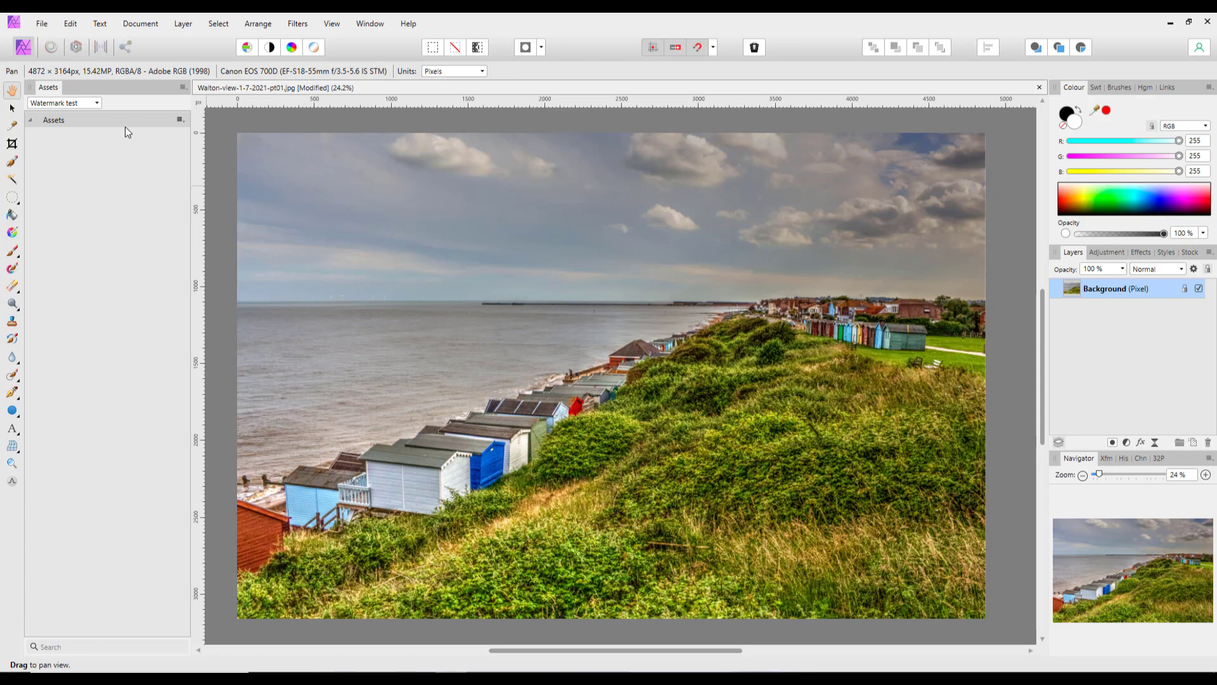
# Step: Make a new 80 × 80 mm, 300 DPI transparent document (944 × 944 px)
pyautogui.click(42, 25)
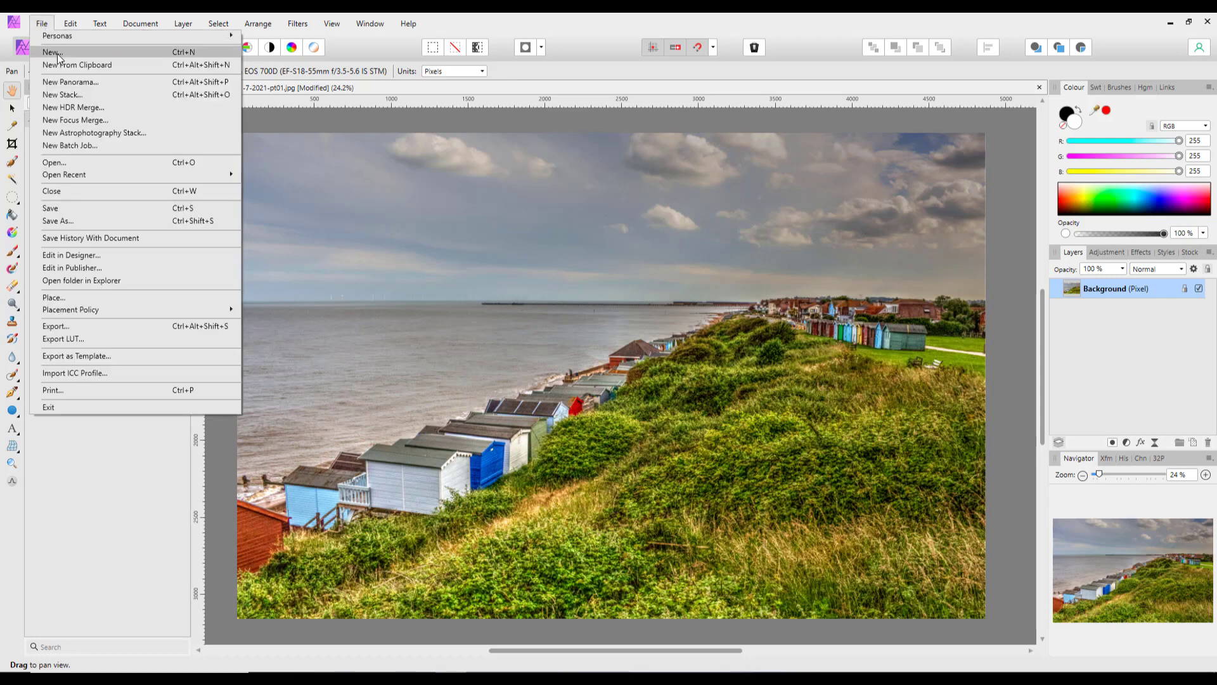
pyautogui.click(57, 53)
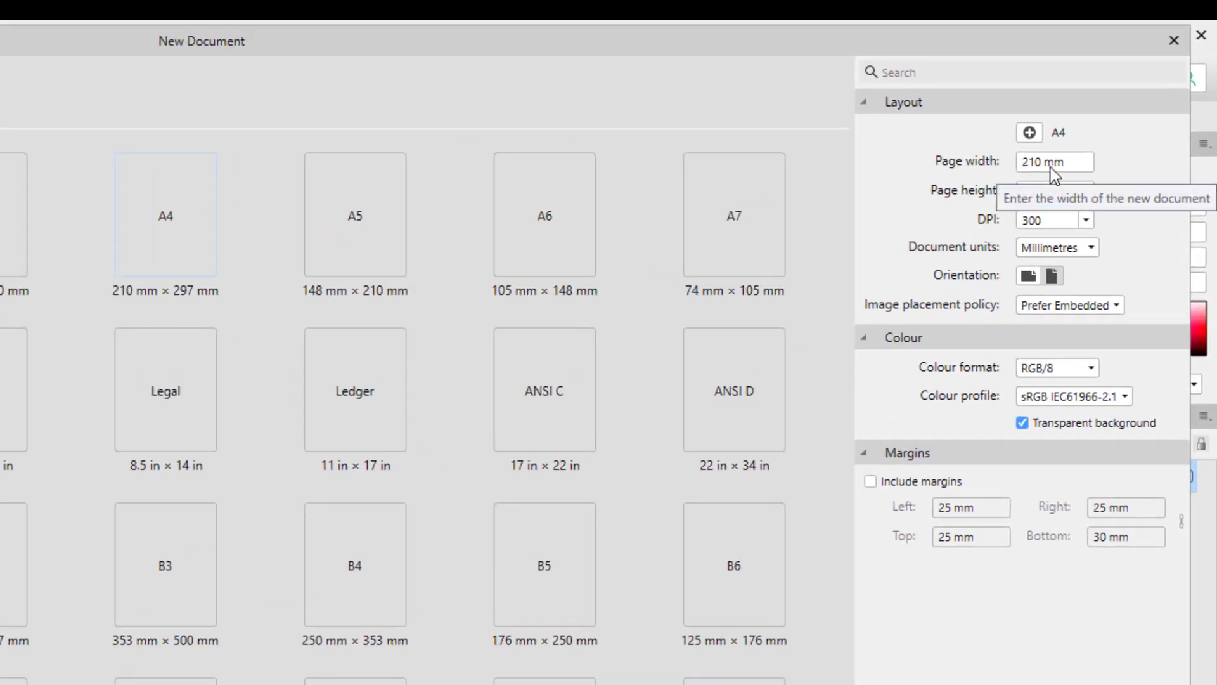
pyautogui.click(1047, 166)
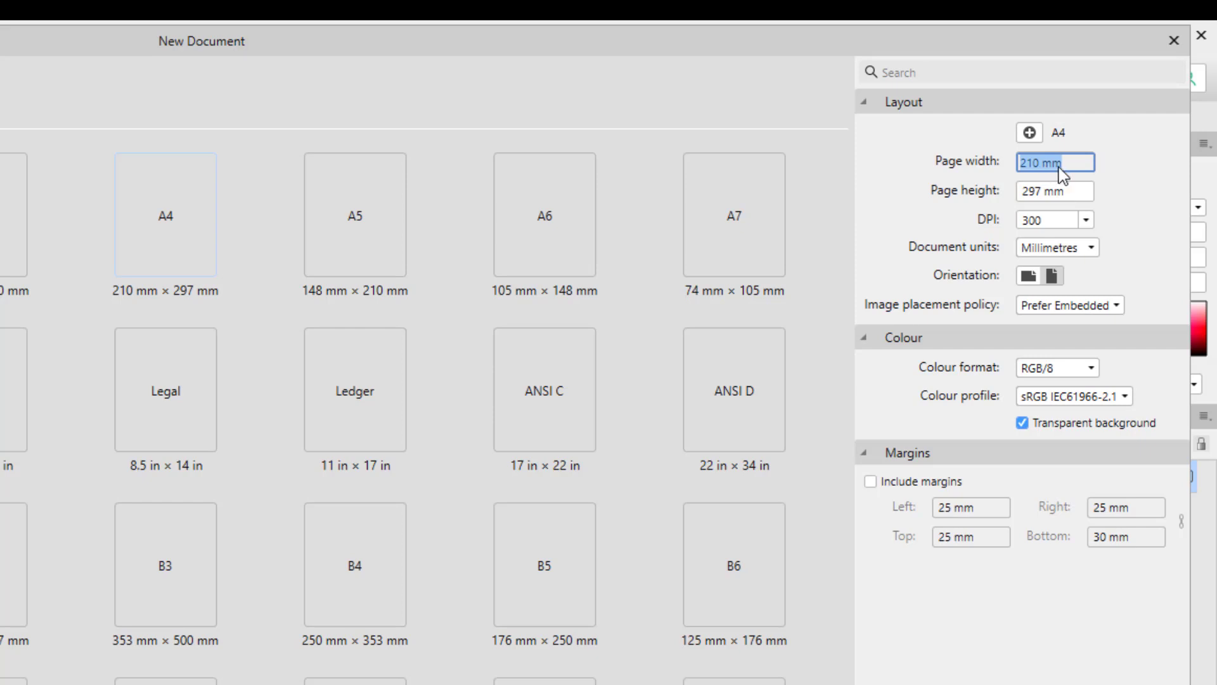
pyautogui.write('80')
pyautogui.click(1048, 194)
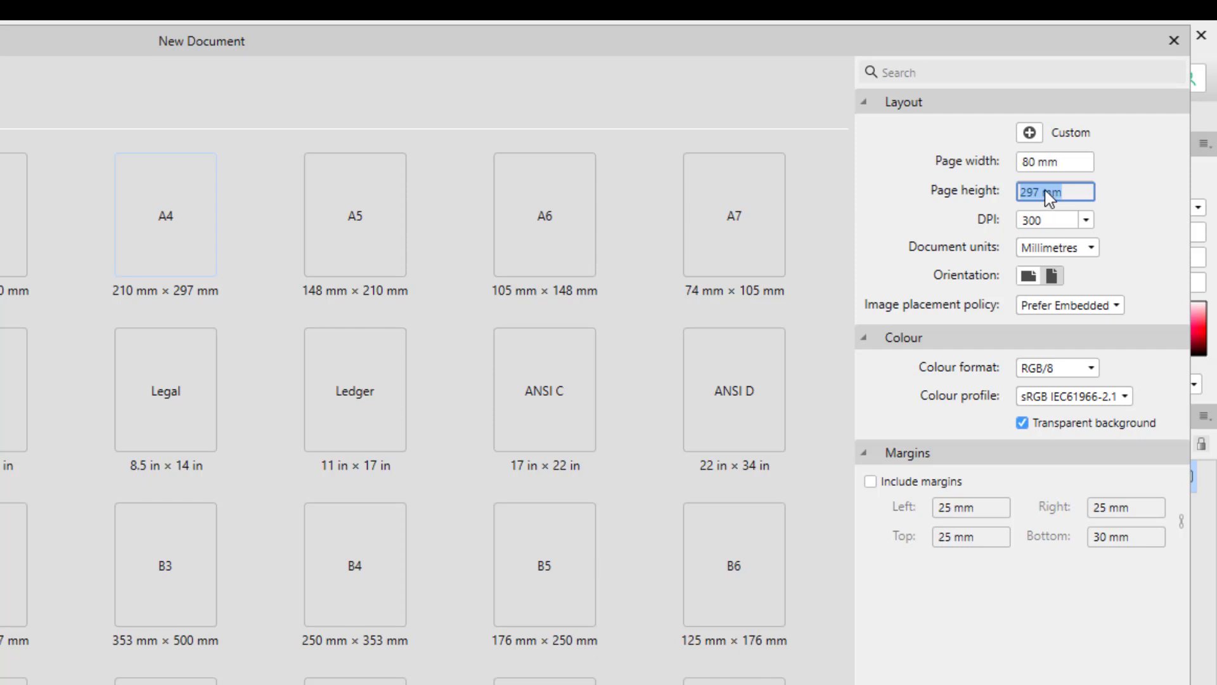
pyautogui.write('80')
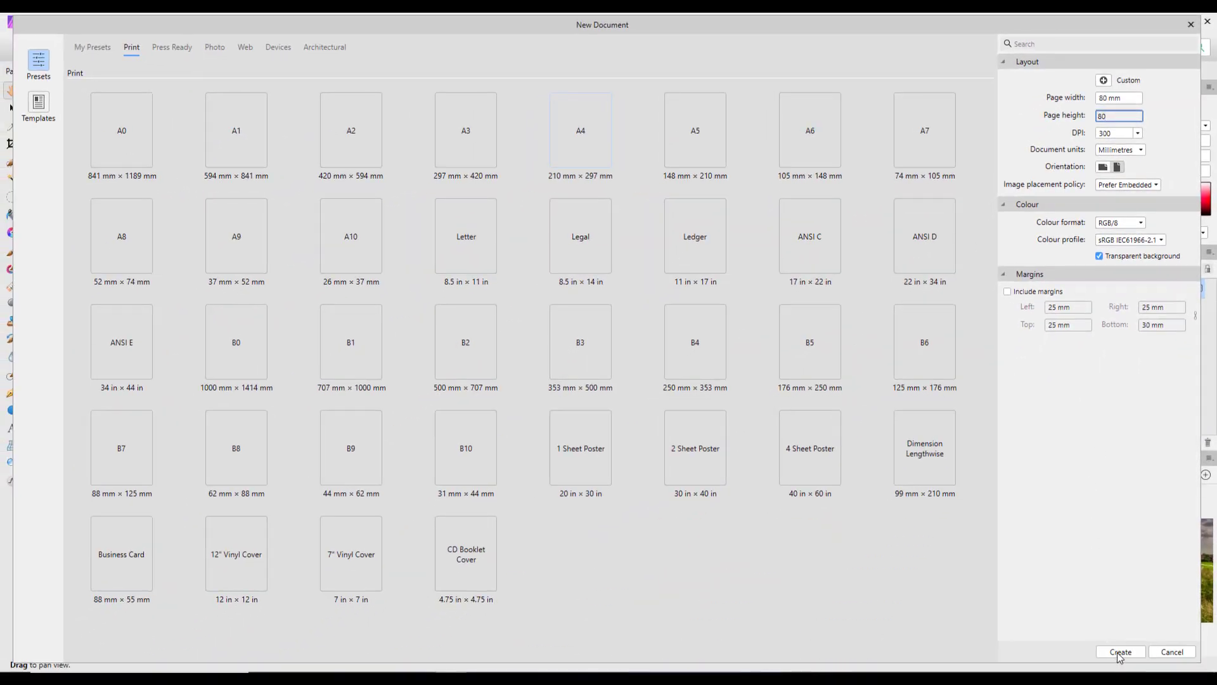
pyautogui.click(1120, 652)
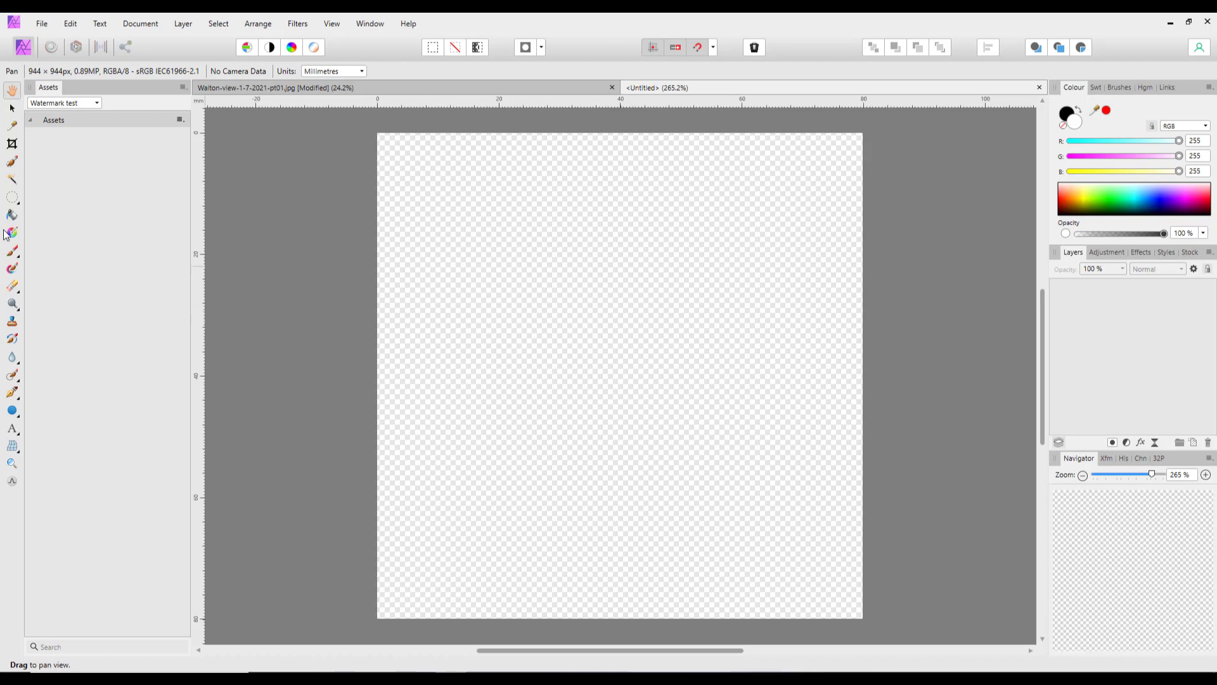
# Step: Select the Artistic Text Tool with the favourite font Kaushan Script
pyautogui.click(18, 438)
pyautogui.click(38, 426)
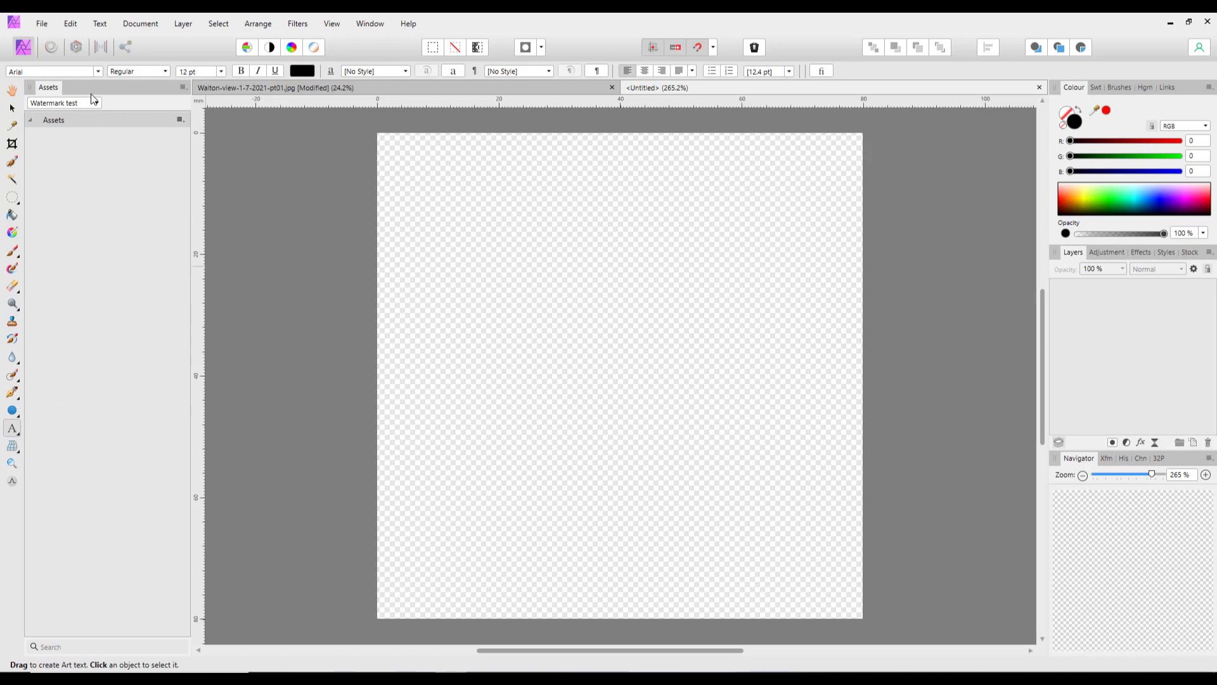
pyautogui.click(99, 72)
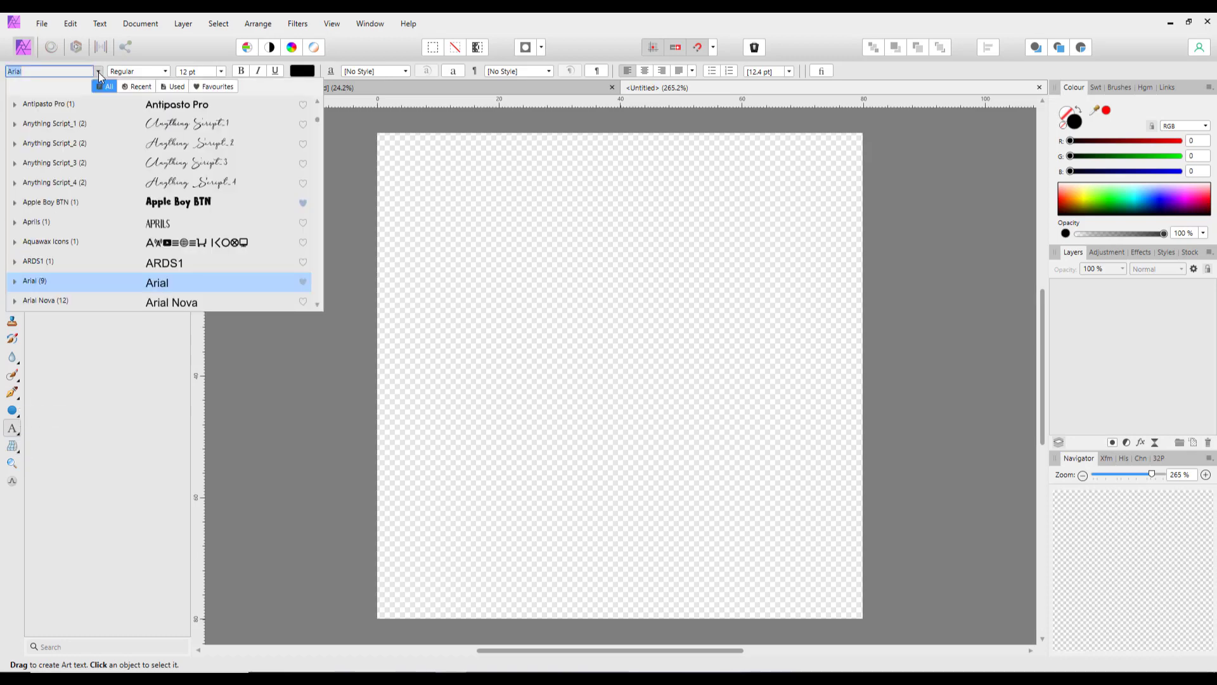
pyautogui.click(216, 86)
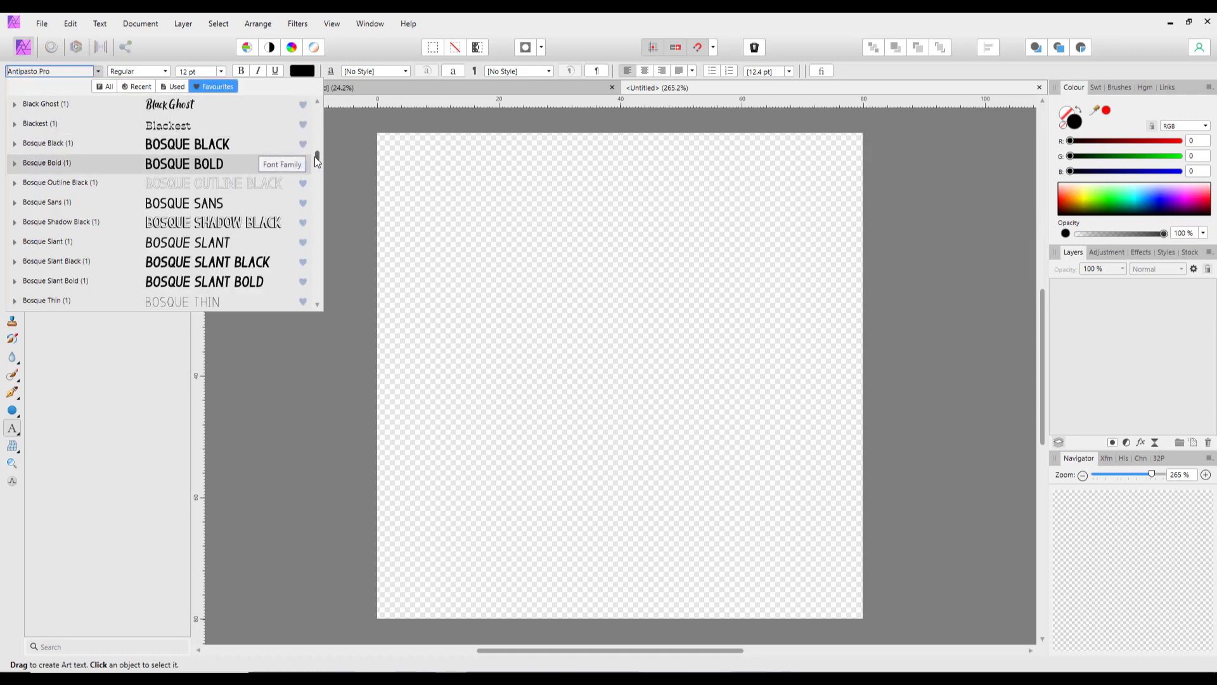
pyautogui.moveTo(317, 156); pyautogui.dragTo(320, 219)
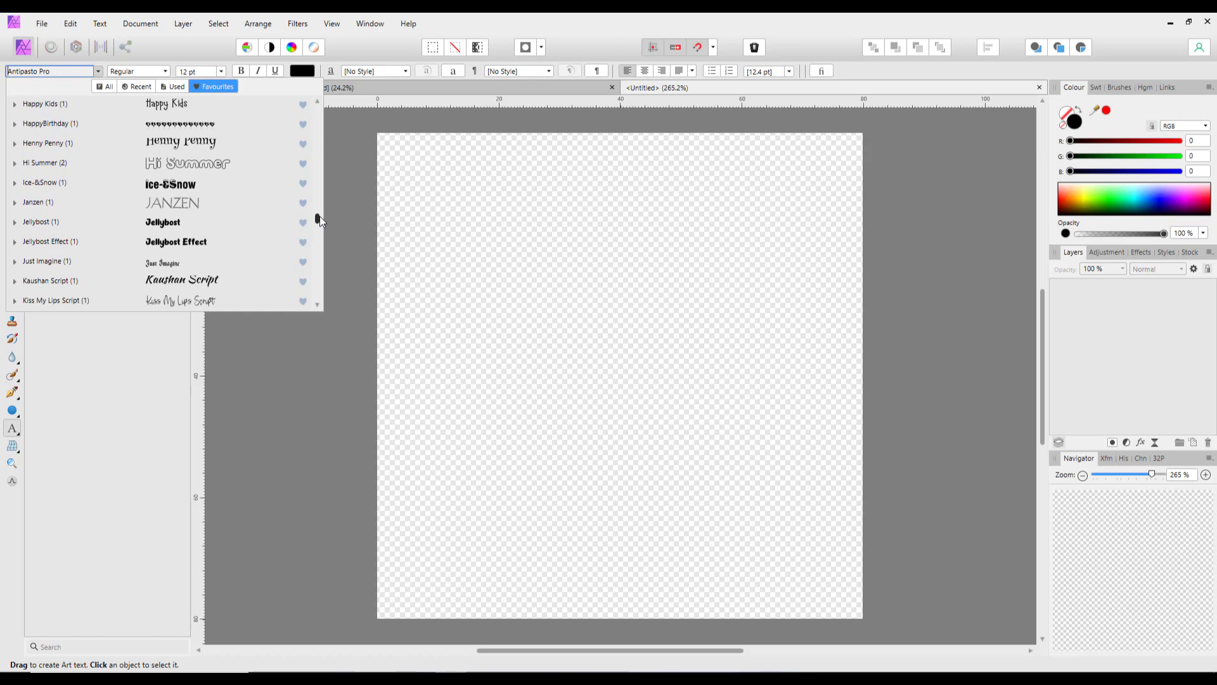
pyautogui.click(180, 279)
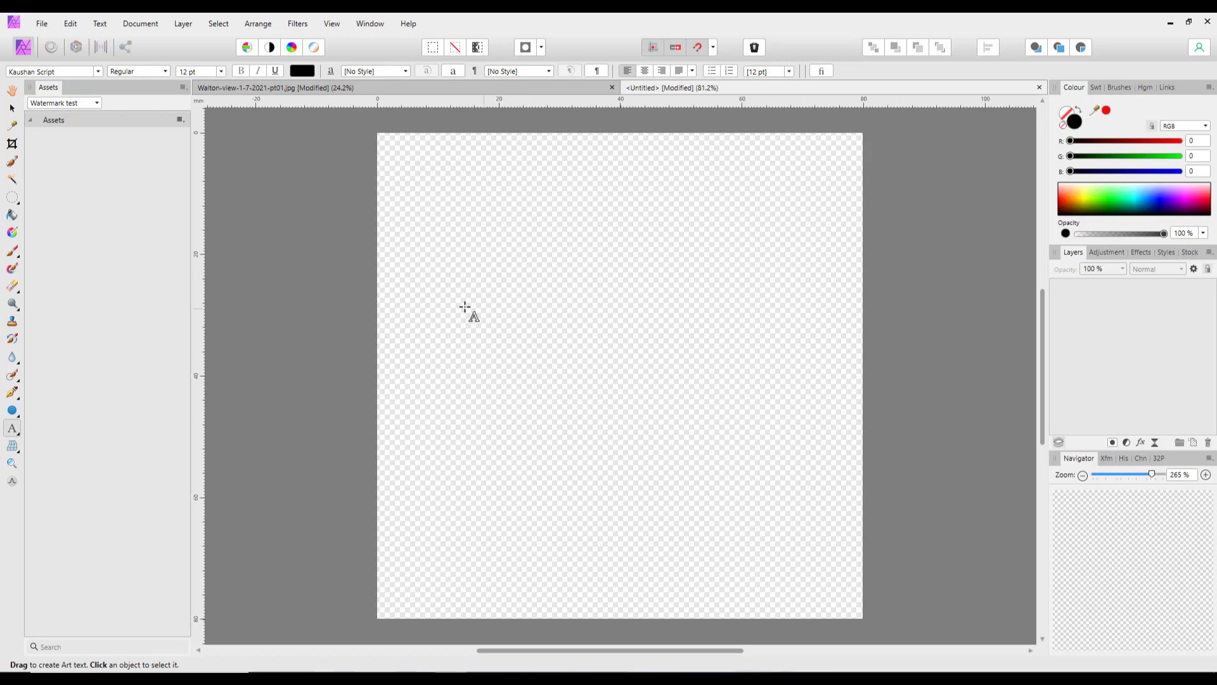
# Step: Place centre-aligned text reading 'Carl' and 'Surry' on two lines on the page
pyautogui.moveTo(440, 240); pyautogui.dragTo(510, 347)
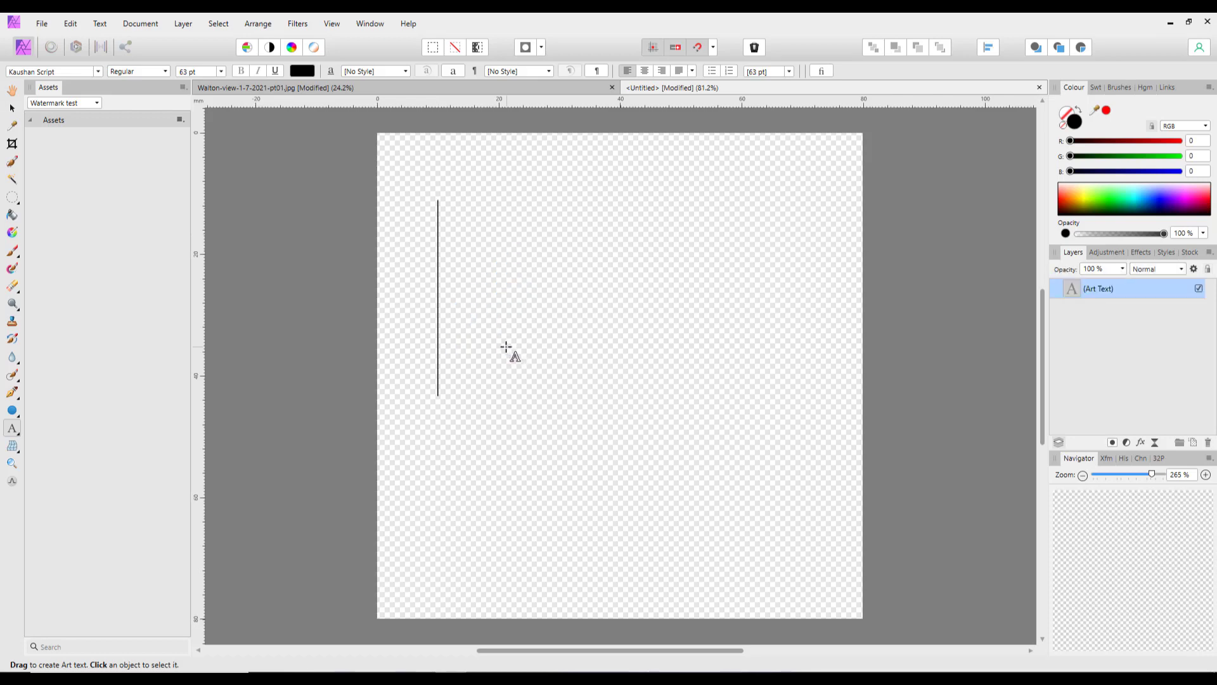
pyautogui.click(646, 74)
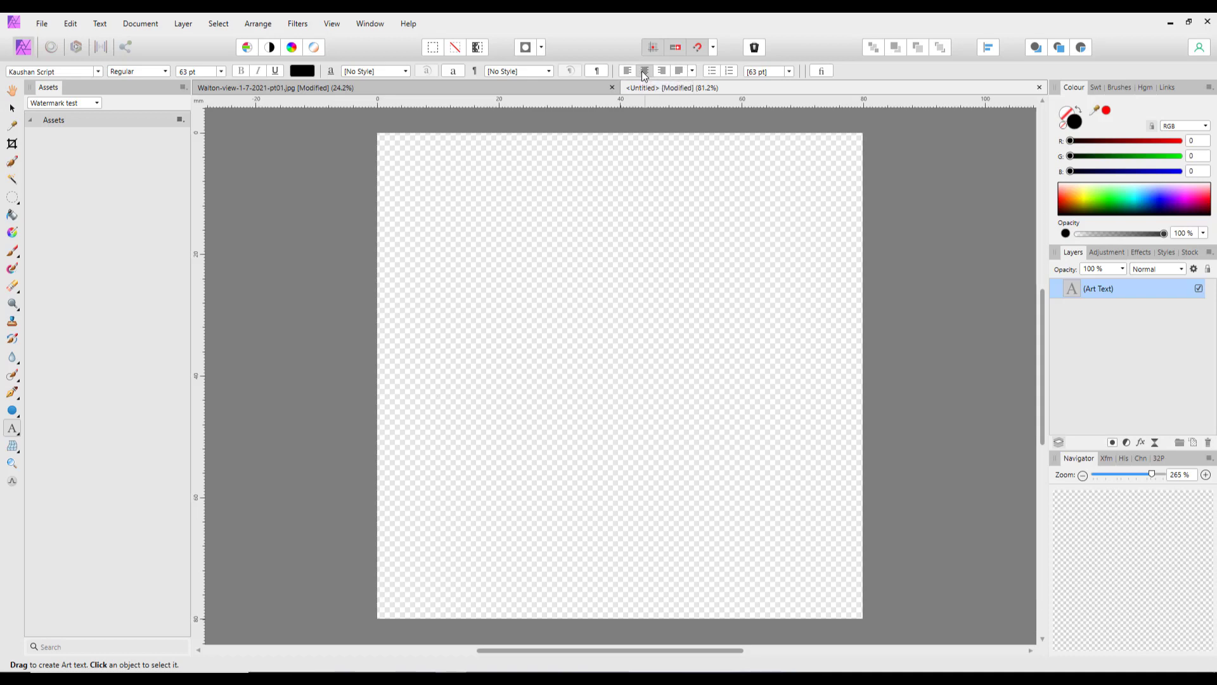
pyautogui.click(445, 292)
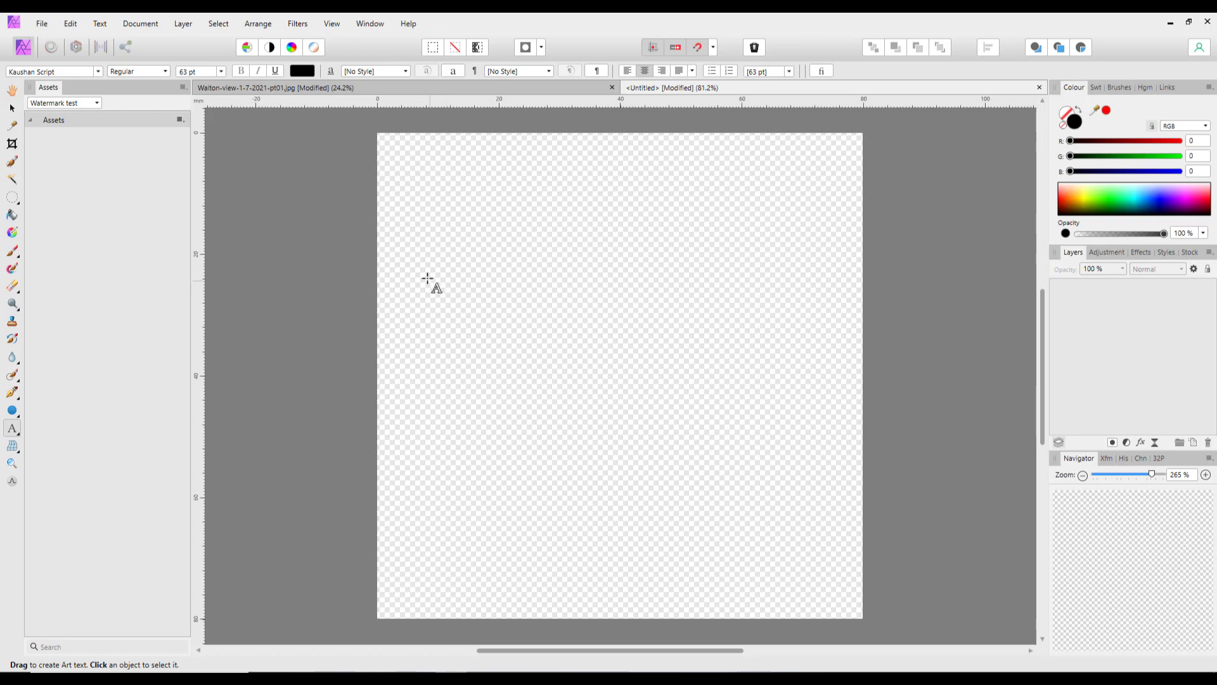
pyautogui.moveTo(427, 212); pyautogui.dragTo(511, 354)
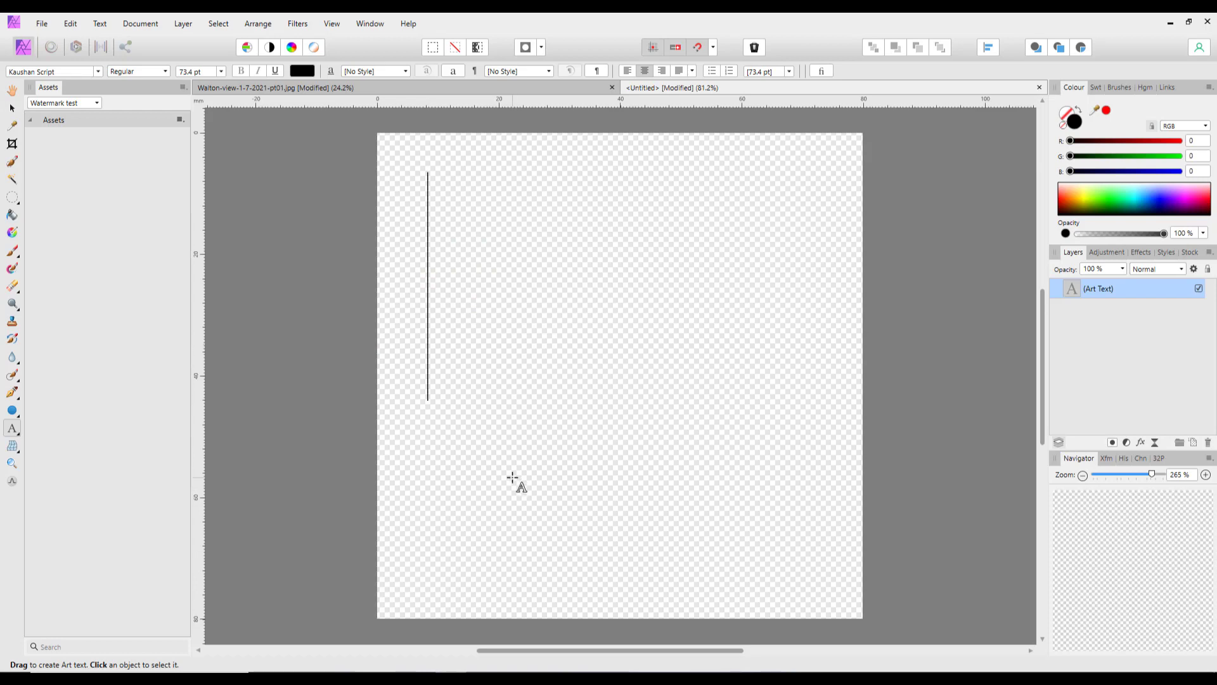
pyautogui.write('Carl')
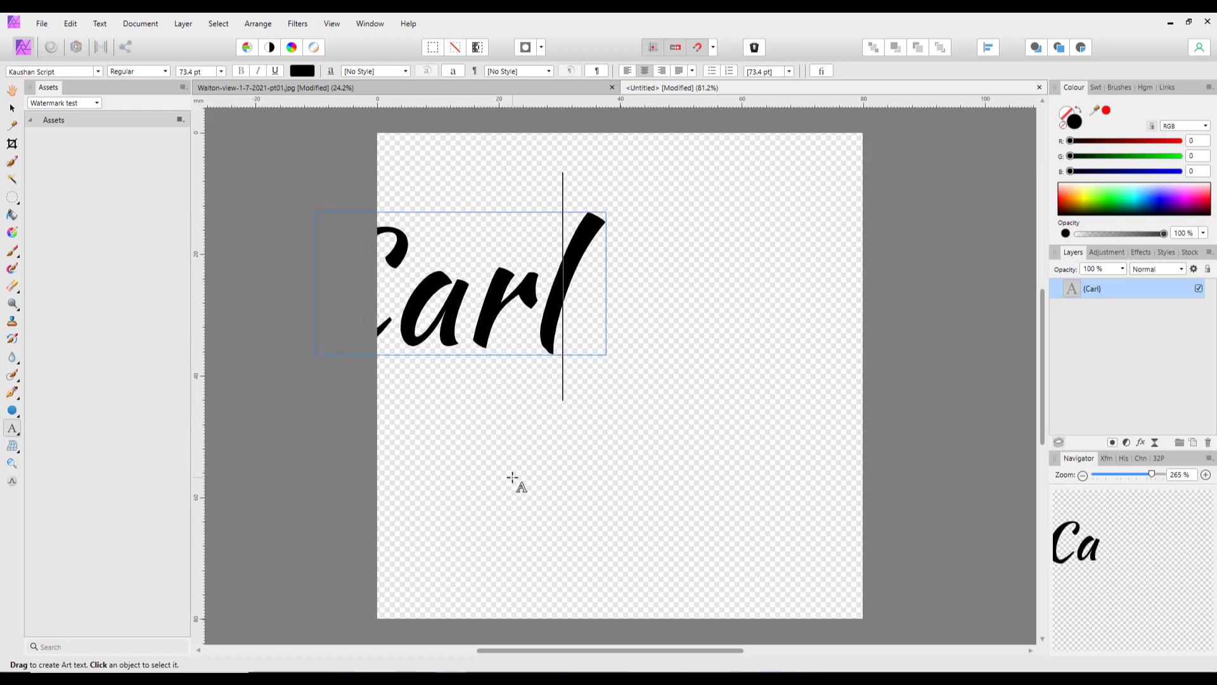
pyautogui.press('Return')
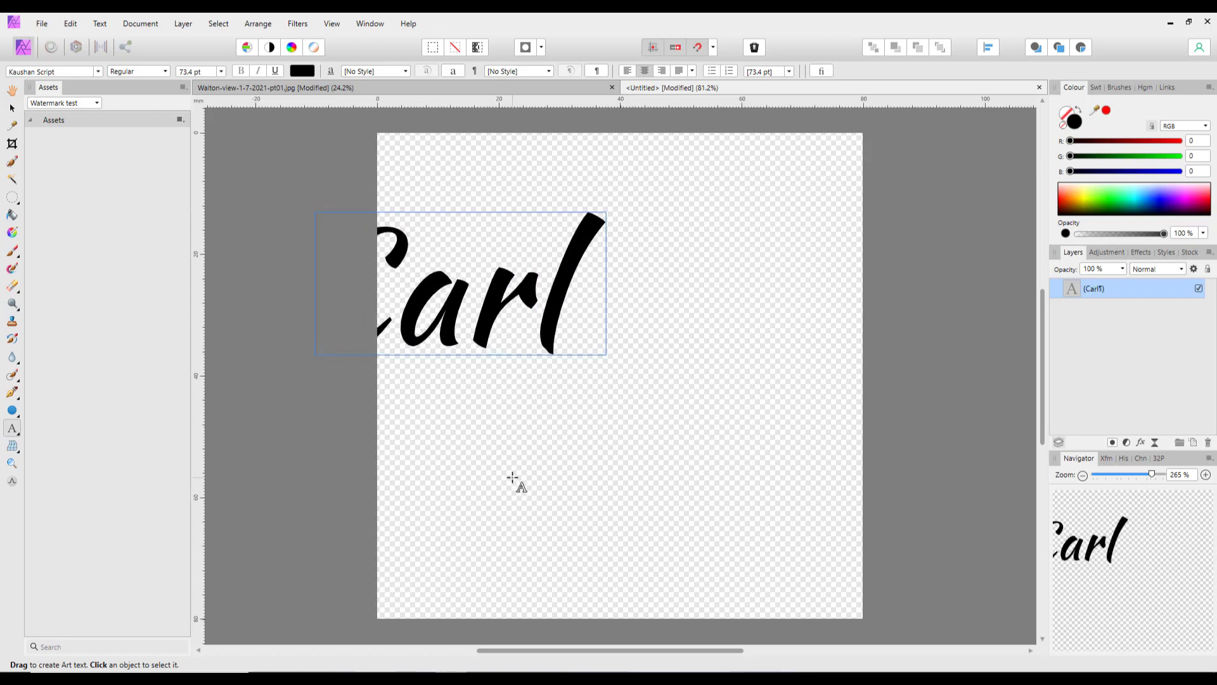
pyautogui.write('Surry')
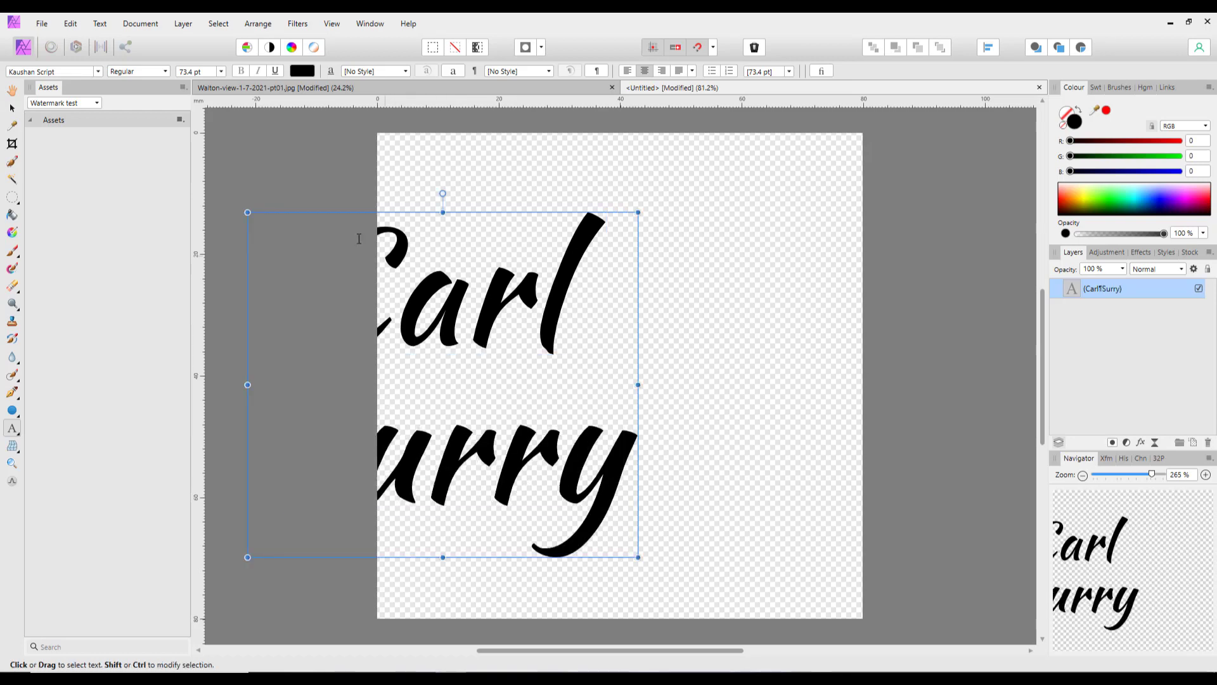
pyautogui.press('Escape')
pyautogui.moveTo(491, 209); pyautogui.dragTo(676, 211)
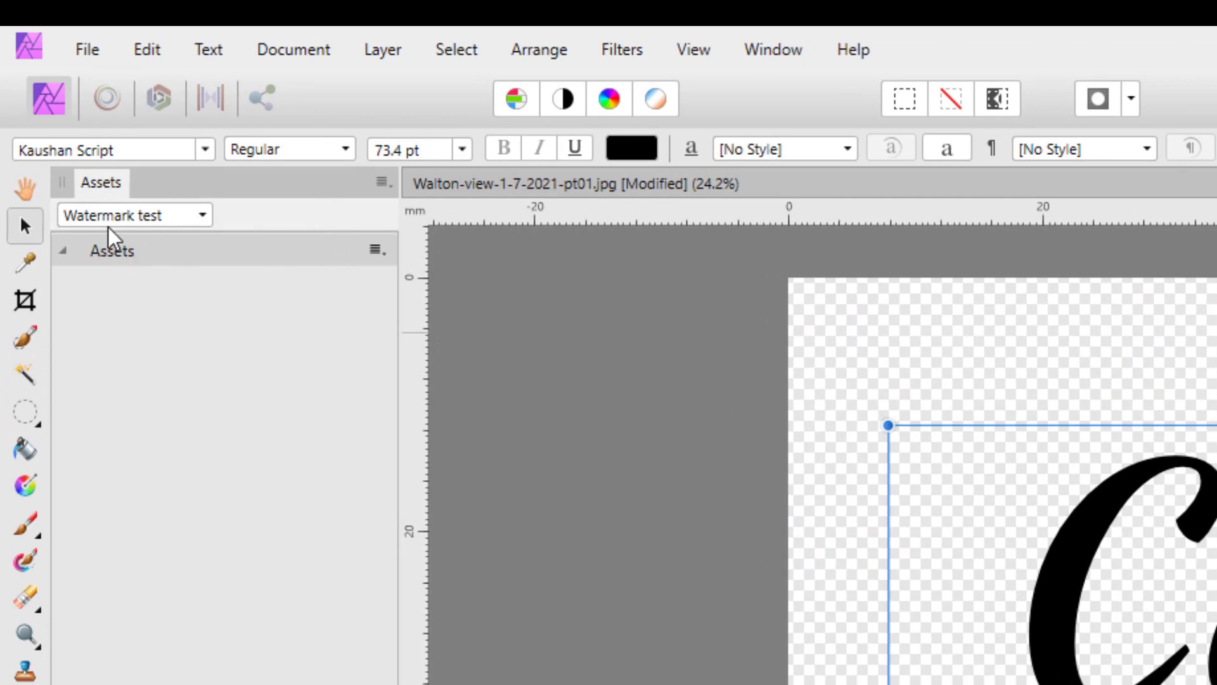
# Step: Add the Carl Surry text to the Watermark test assets and drop a copy onto the beach-hut photo
pyautogui.click(377, 252)
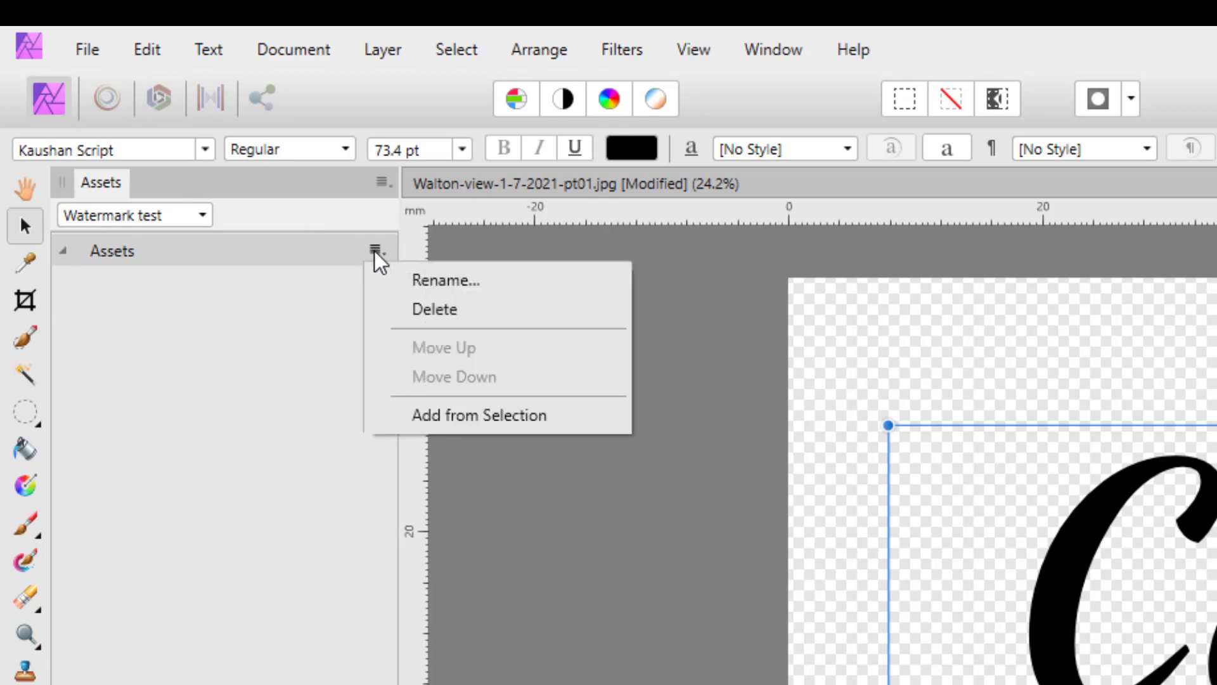
pyautogui.click(421, 424)
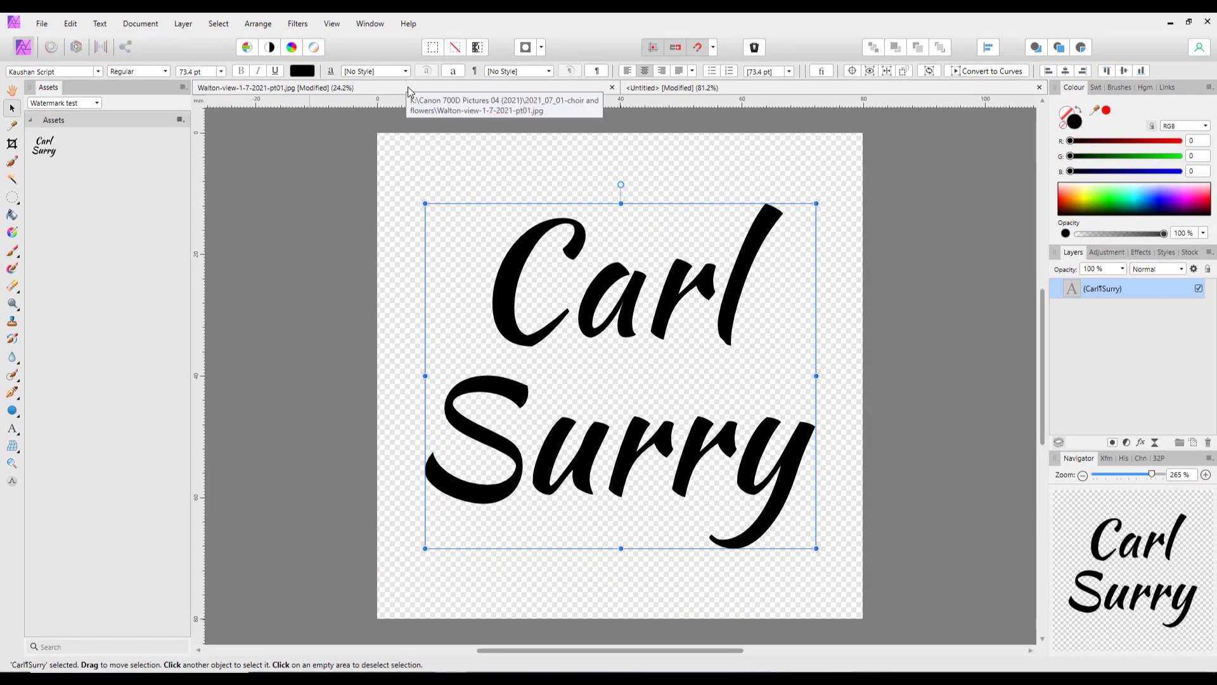
pyautogui.click(471, 100)
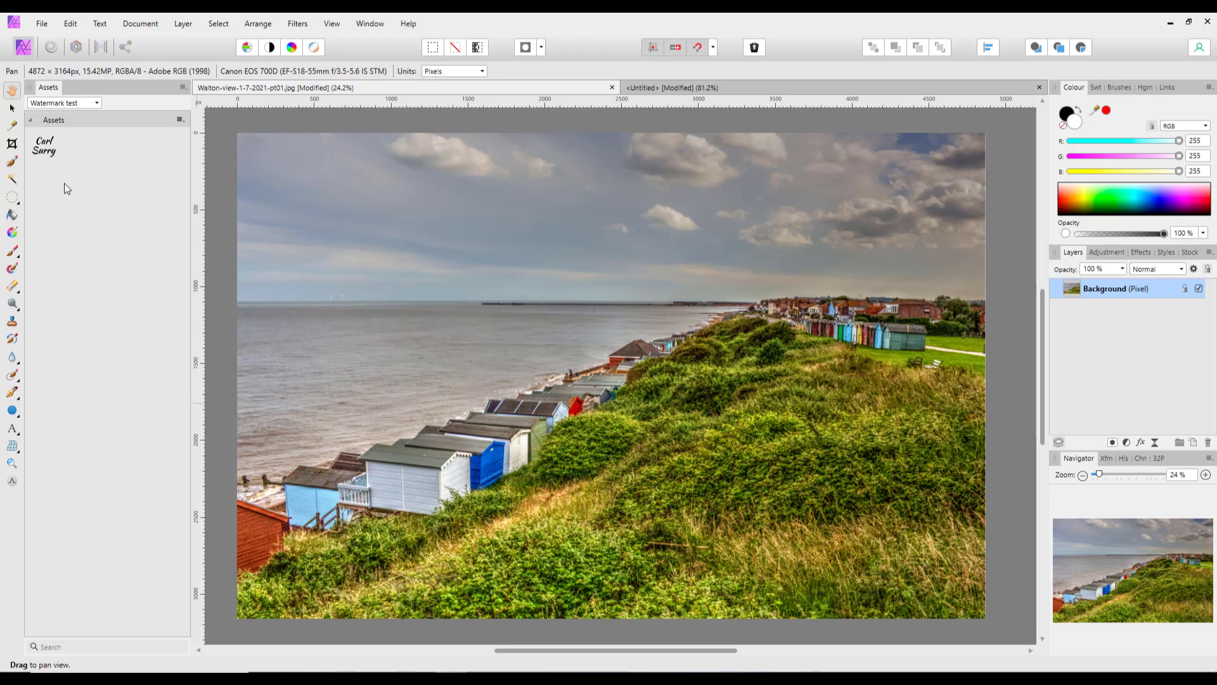
pyautogui.moveTo(46, 155); pyautogui.dragTo(561, 272)
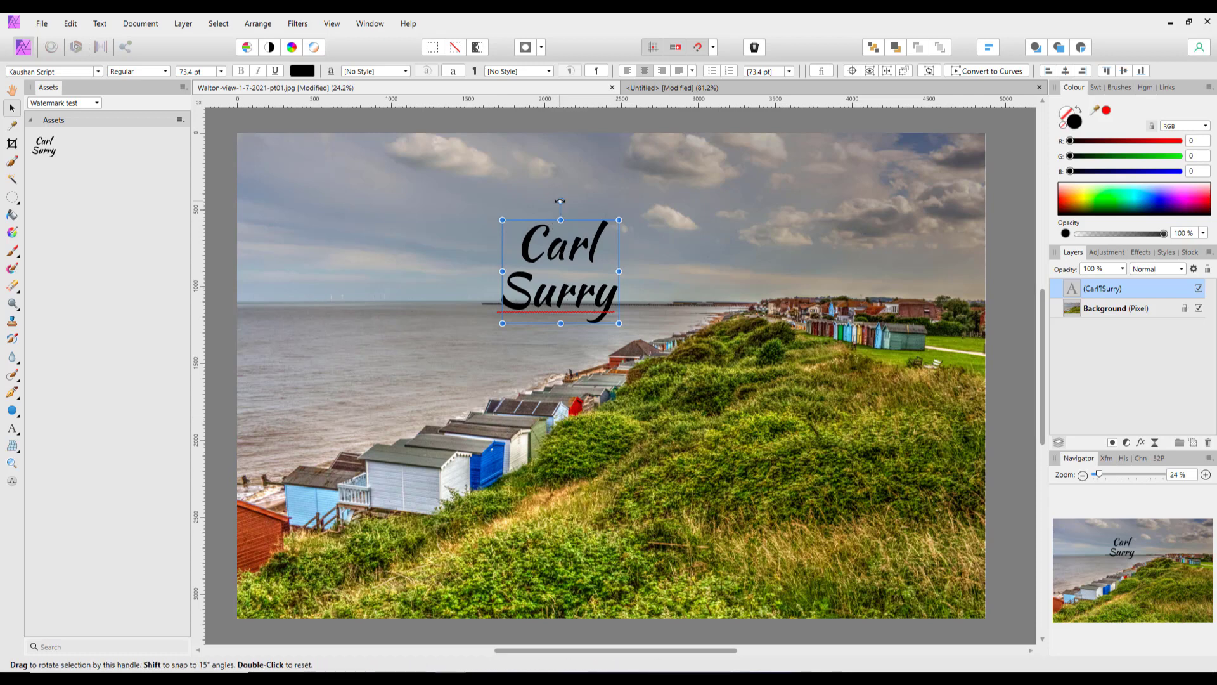
# Step: Rotate the Carl Surry watermark about -19° and move it left over the sea
pyautogui.moveTo(561, 201); pyautogui.dragTo(608, 138)
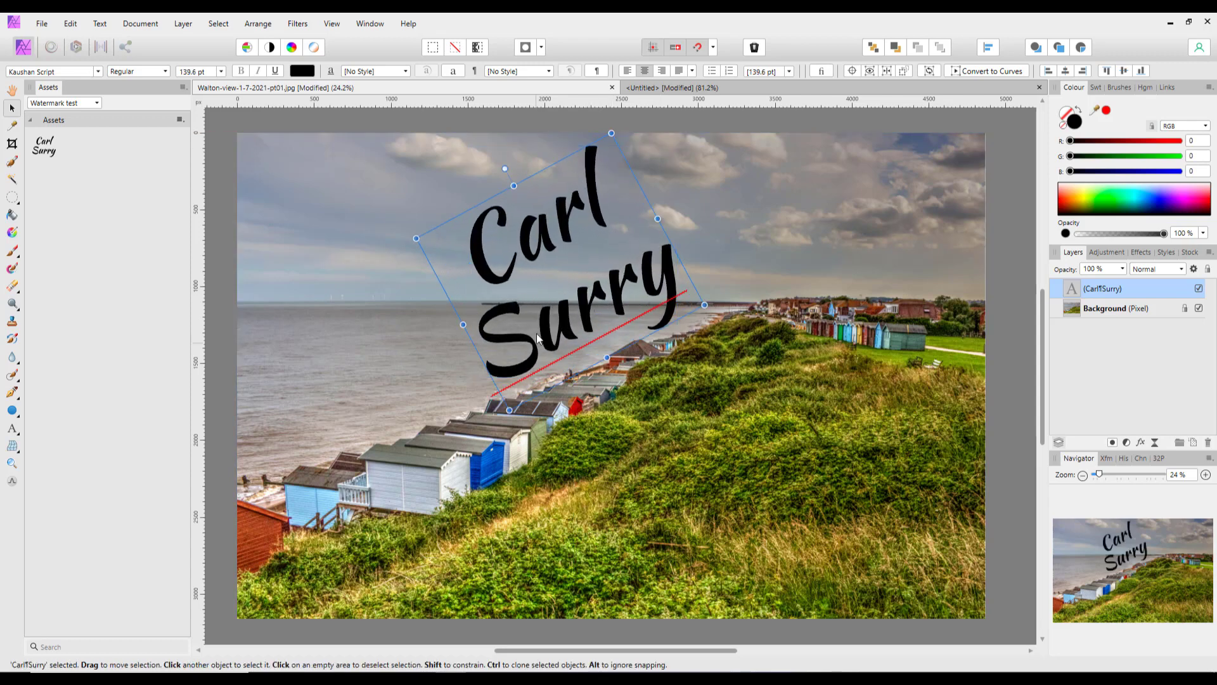
pyautogui.moveTo(549, 281); pyautogui.dragTo(413, 297)
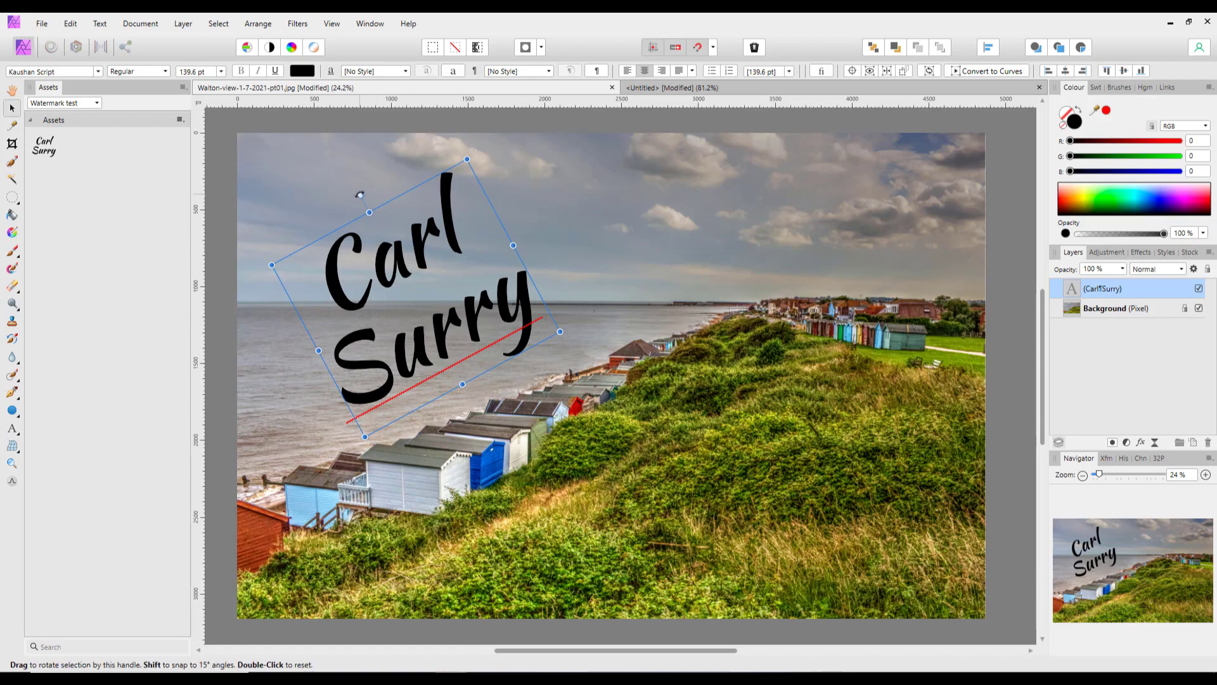
pyautogui.moveTo(360, 193); pyautogui.dragTo(365, 192)
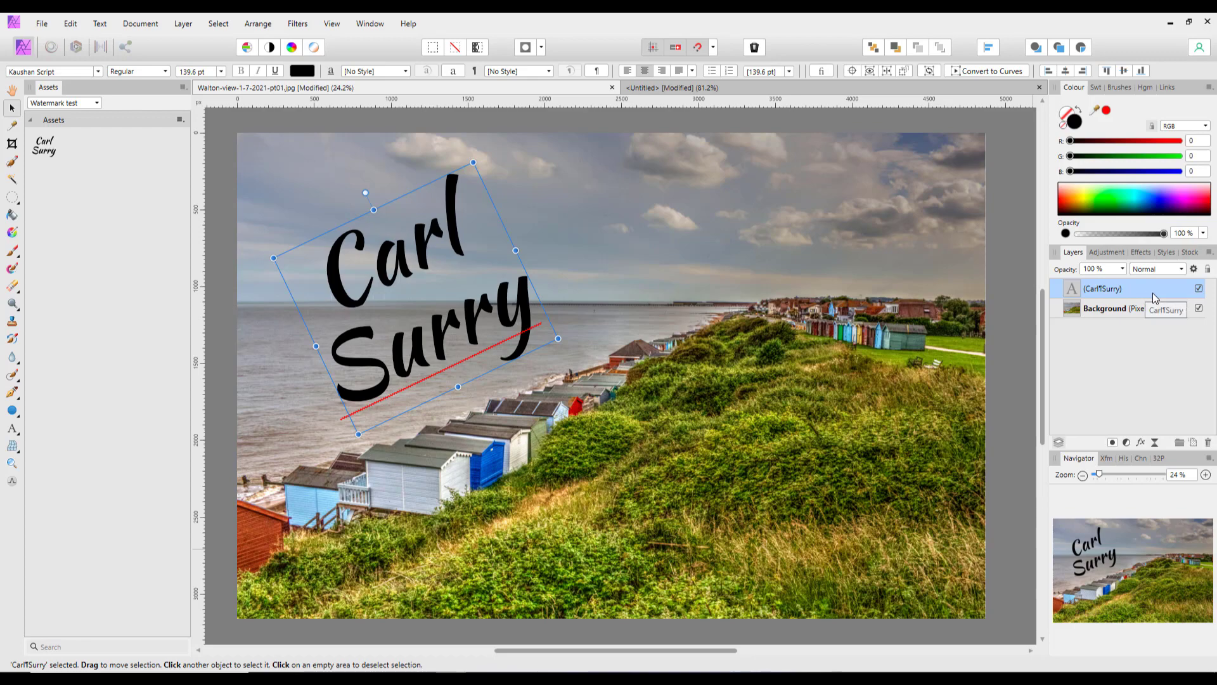
# Step: Apply a 3D layer effect to the text with Radius 49.8 px and Soften 7.4 px
pyautogui.click(1141, 443)
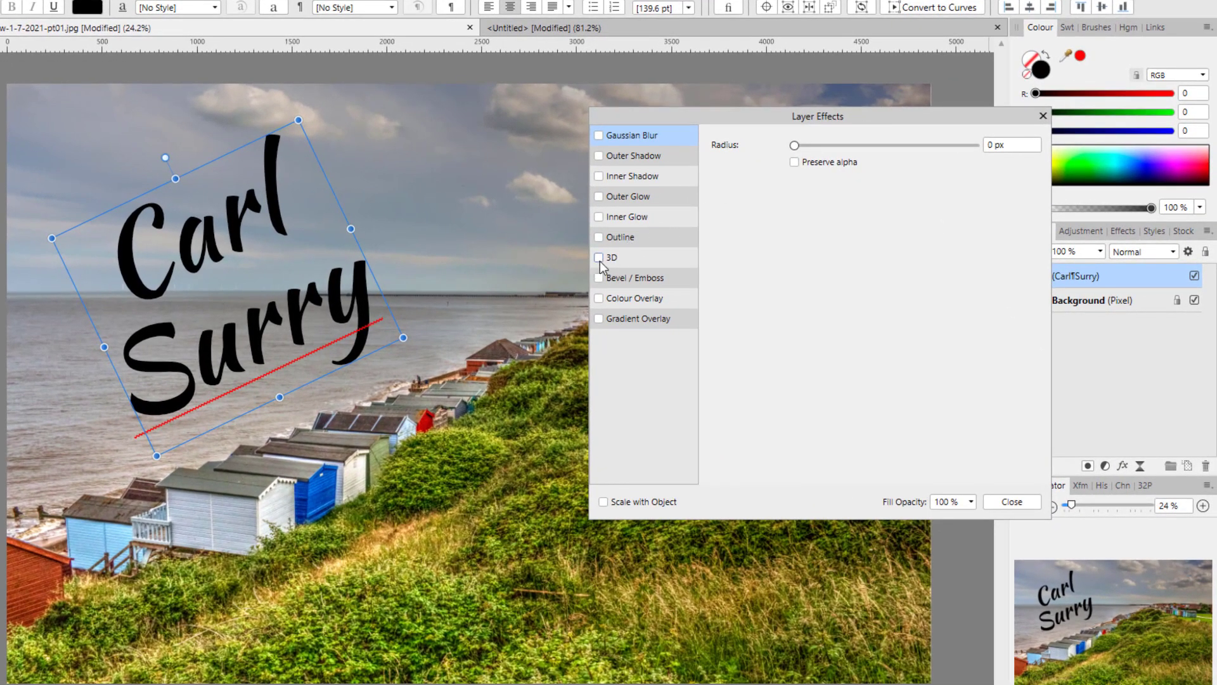
pyautogui.click(599, 258)
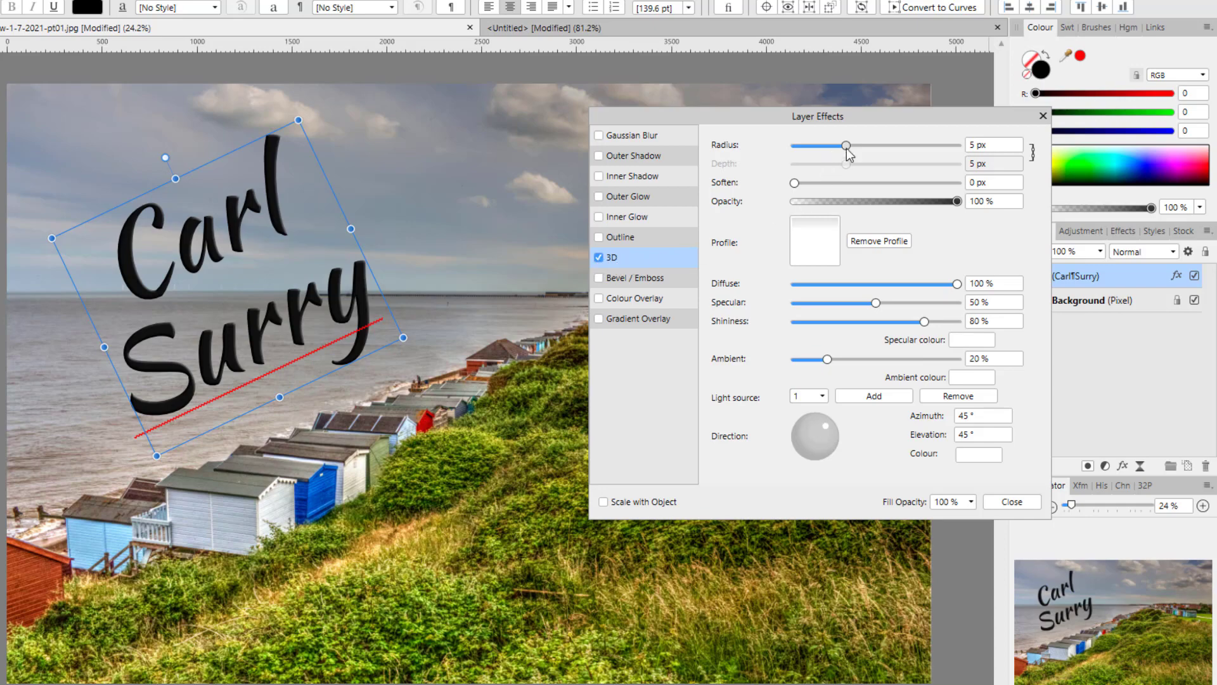
pyautogui.moveTo(846, 146); pyautogui.dragTo(911, 145)
pyautogui.moveTo(795, 184); pyautogui.dragTo(855, 184)
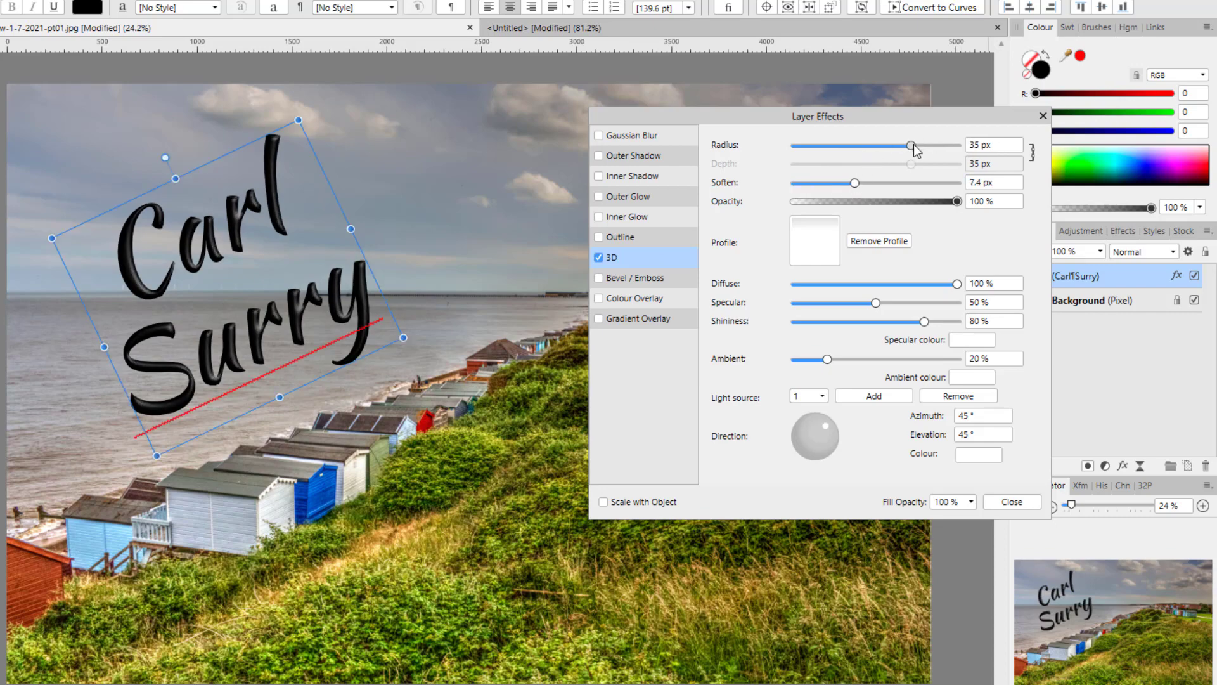
pyautogui.moveTo(913, 145); pyautogui.dragTo(940, 152)
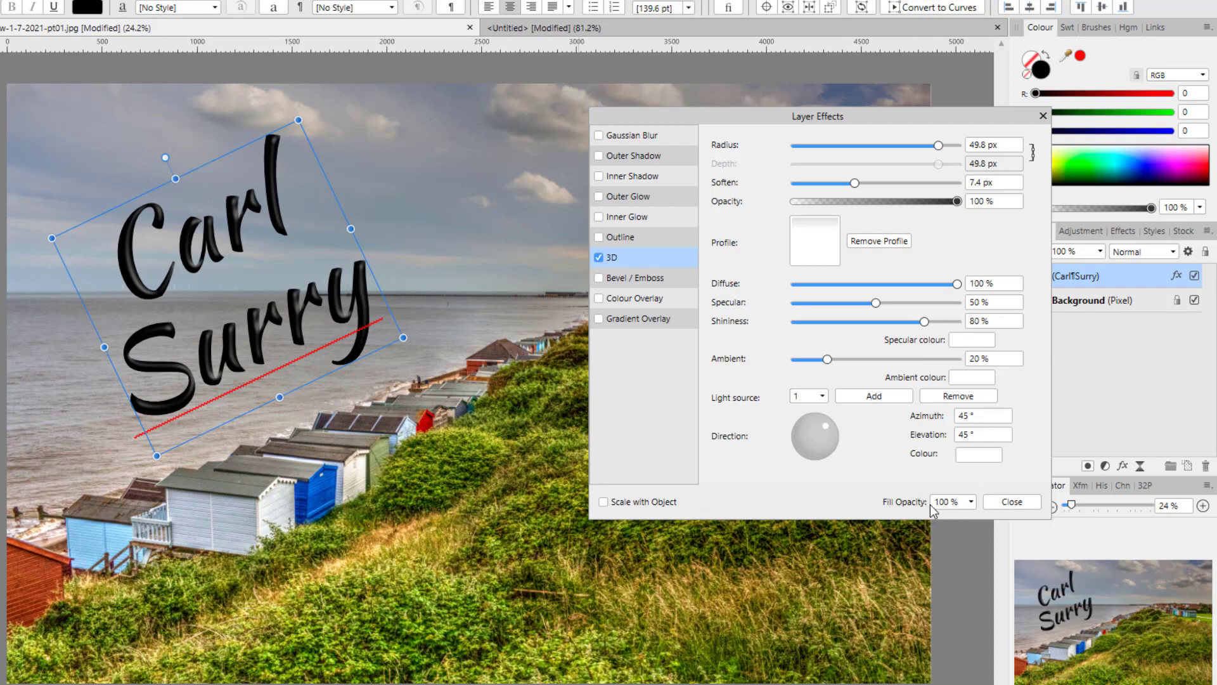
# Step: Set the 3D effect's fill opacity to 0% so only the embossed relief remains
pyautogui.click(972, 502)
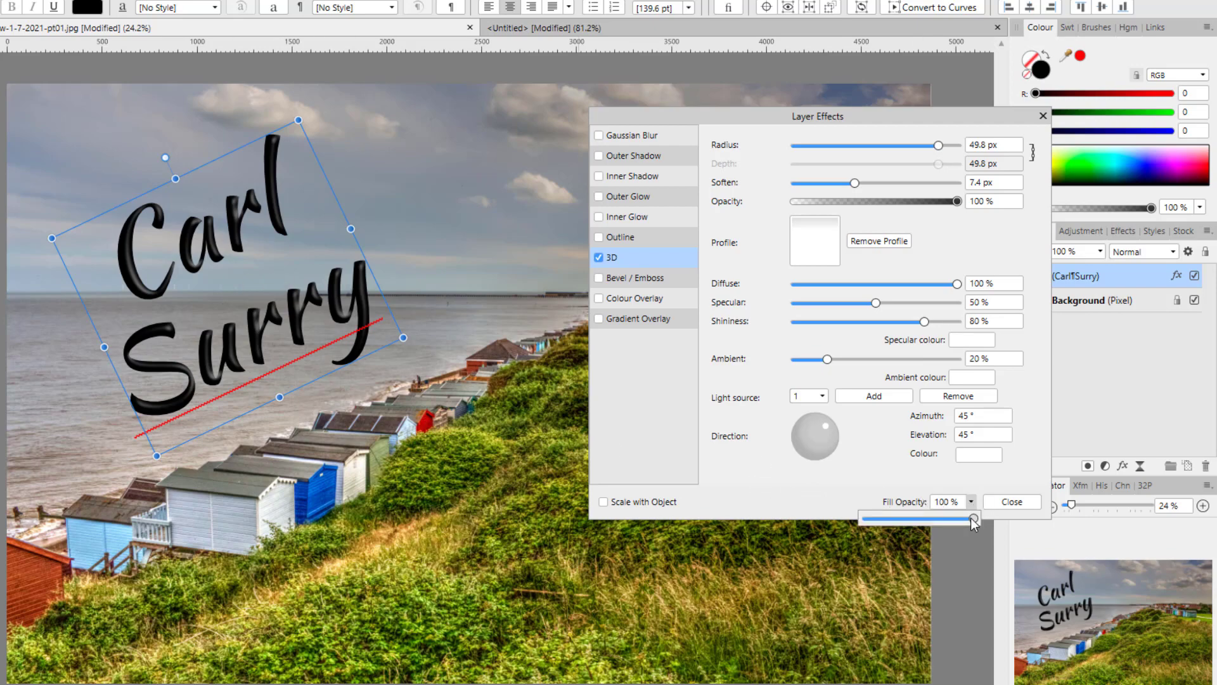
pyautogui.moveTo(972, 518); pyautogui.dragTo(836, 521)
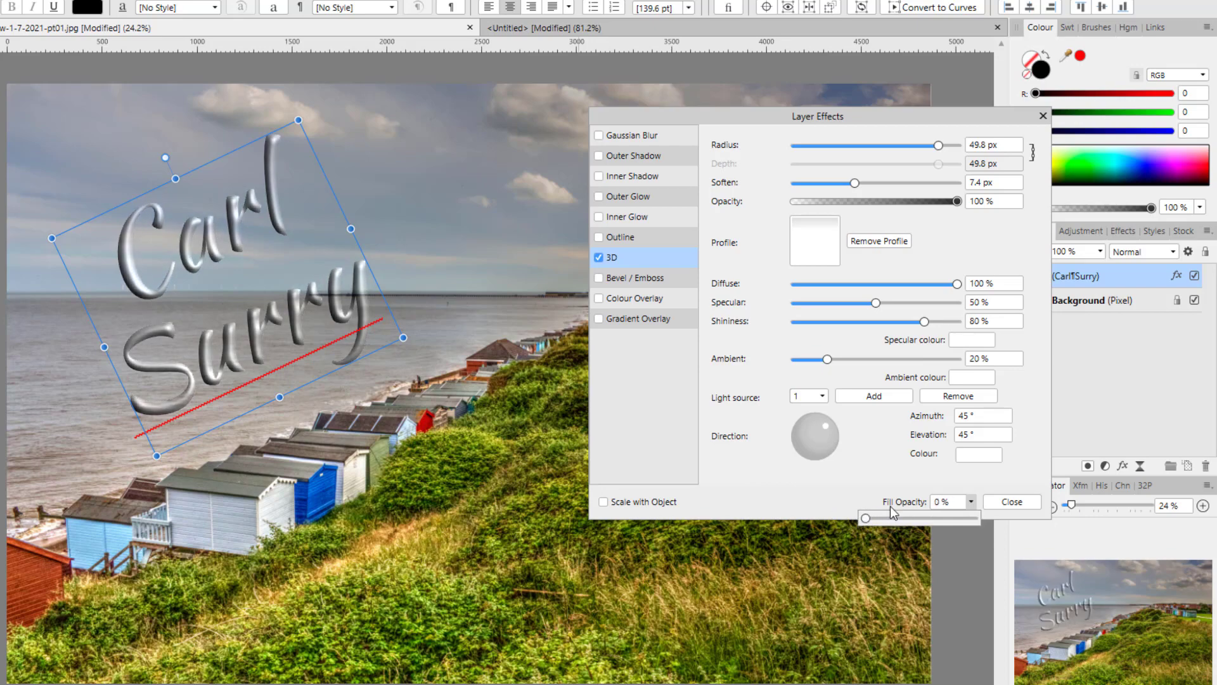
pyautogui.click(808, 497)
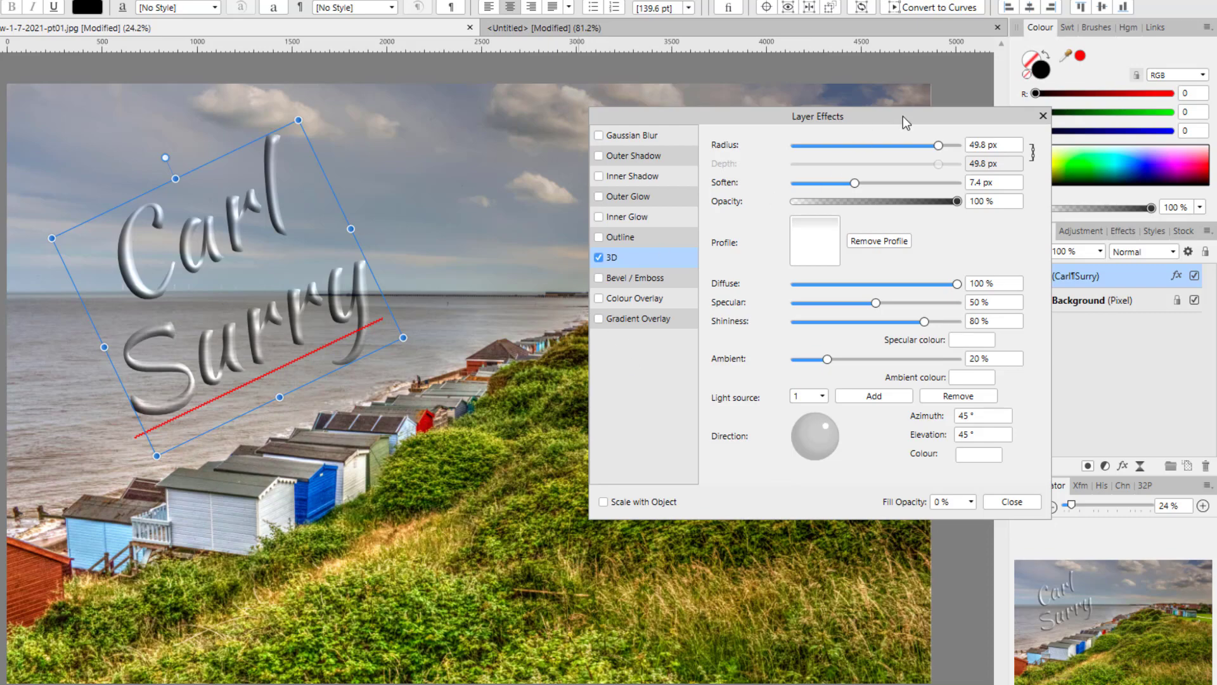
pyautogui.click(1043, 116)
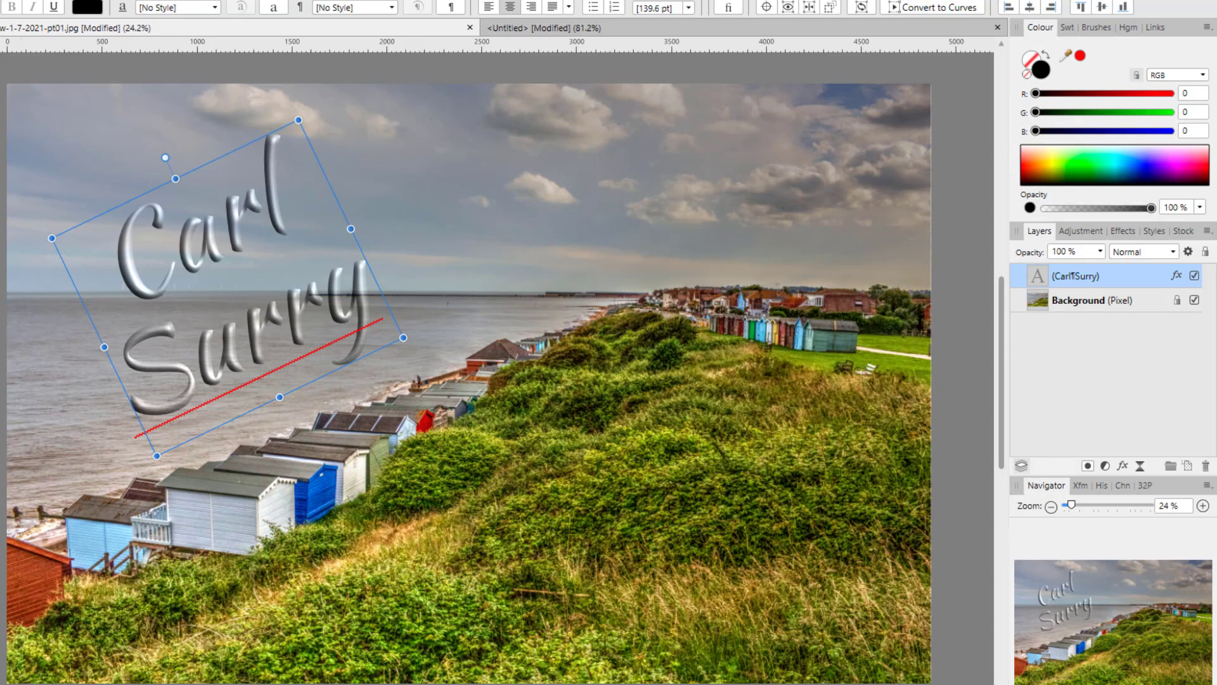
# Step: Nudge the rotated Carl Surry watermark slightly down and right on the photo
pyautogui.moveTo(245, 276); pyautogui.dragTo(267, 303)
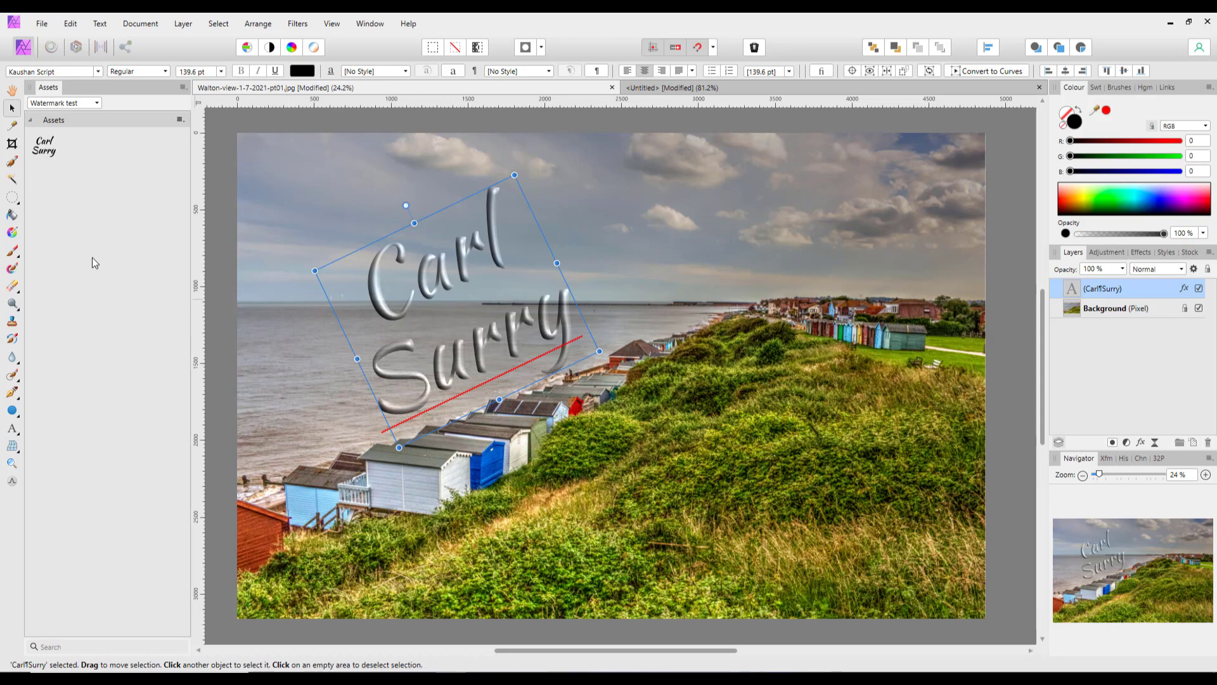
# Step: Choose the Carl Surry Logos category in the Assets panel to show its logo thumbnails
pyautogui.click(98, 104)
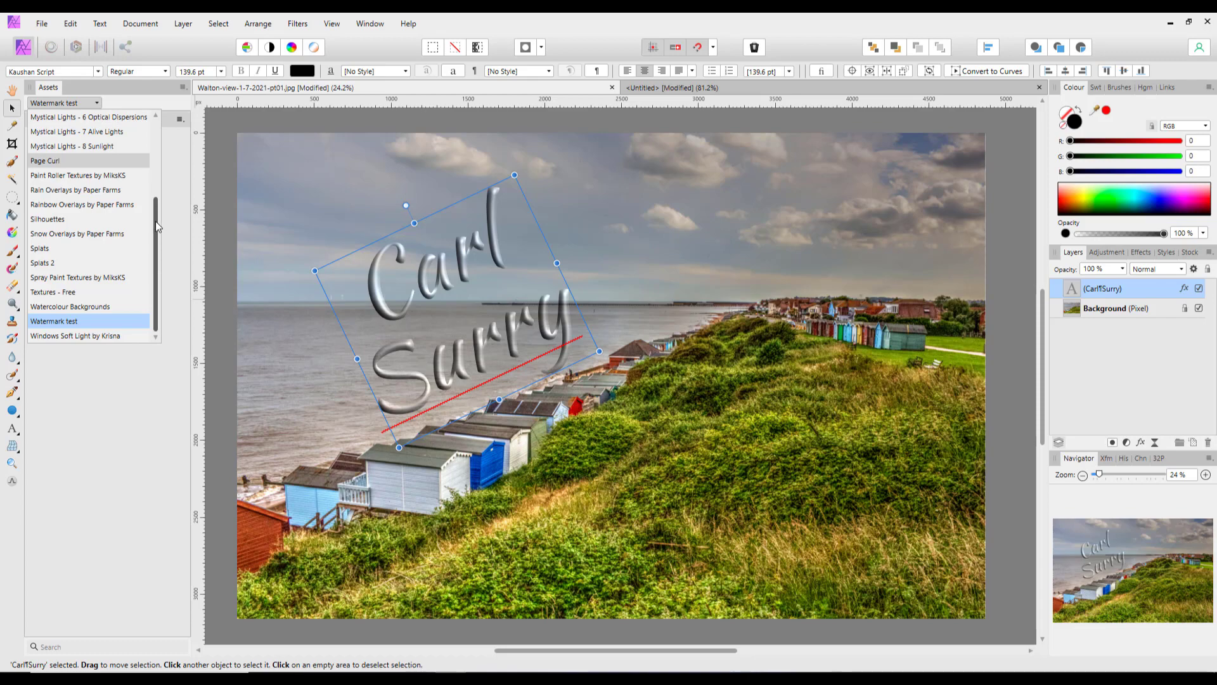
pyautogui.moveTo(156, 222); pyautogui.dragTo(155, 128)
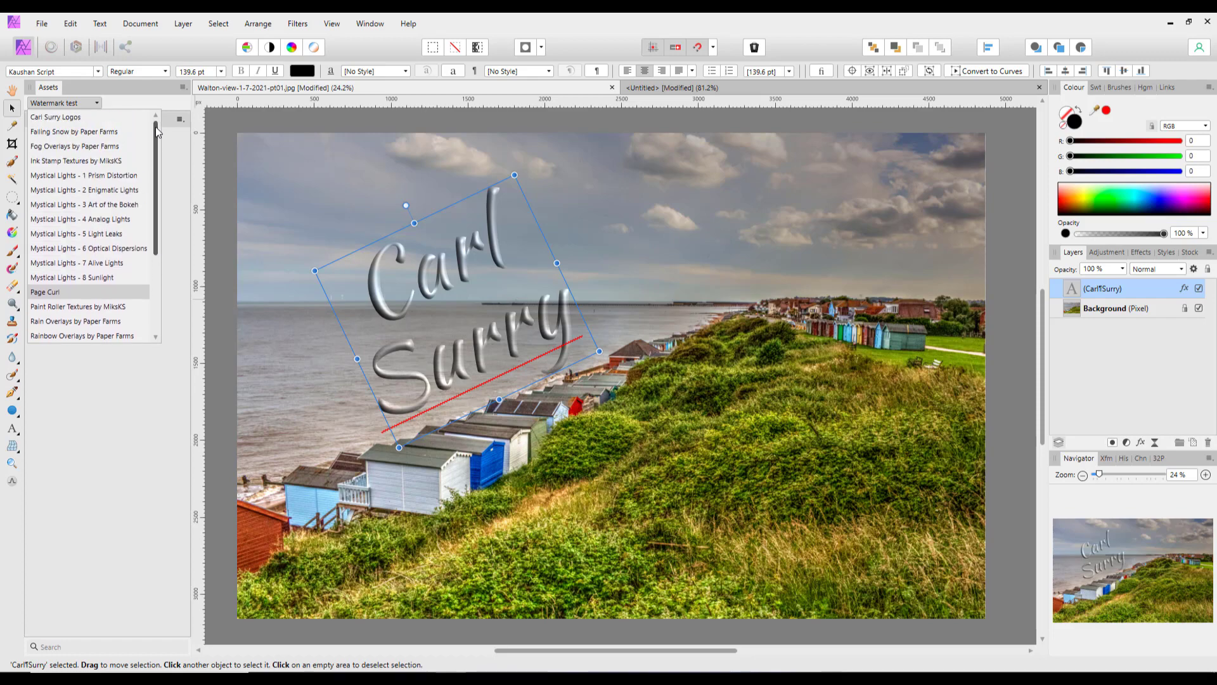
pyautogui.click(64, 118)
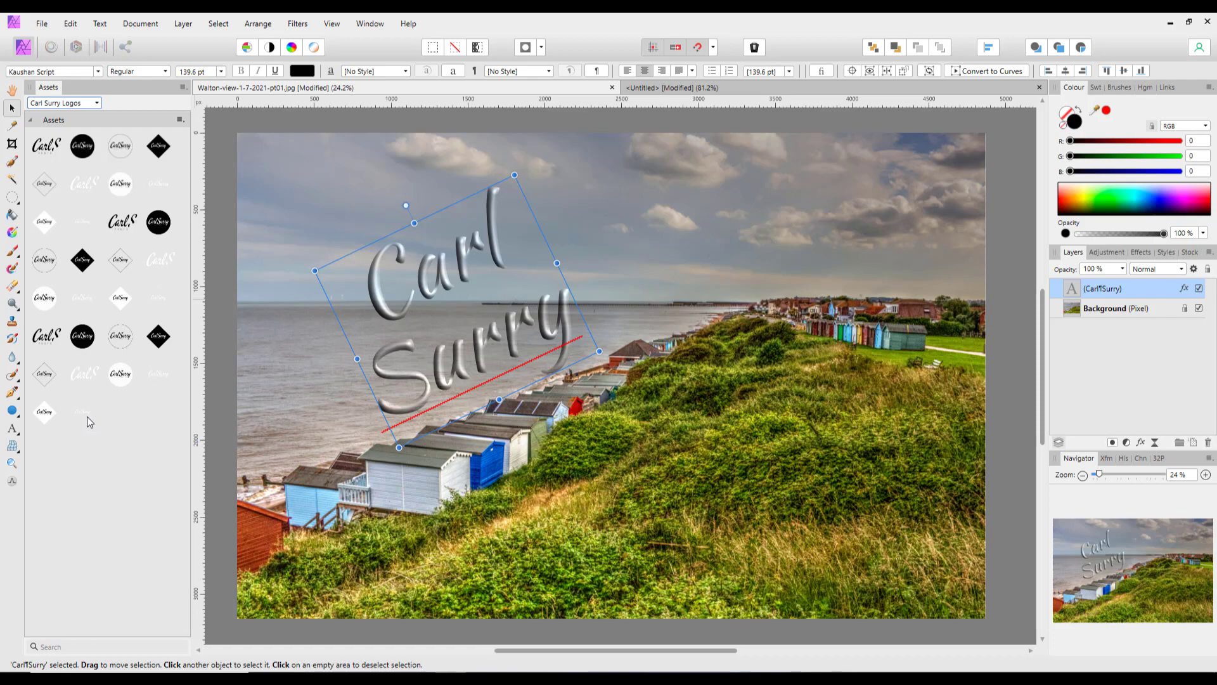
# Step: Drag the large white logo asset (carl surry++_large_white.png) onto the lower middle of the photo
pyautogui.moveTo(86, 184); pyautogui.dragTo(634, 432)
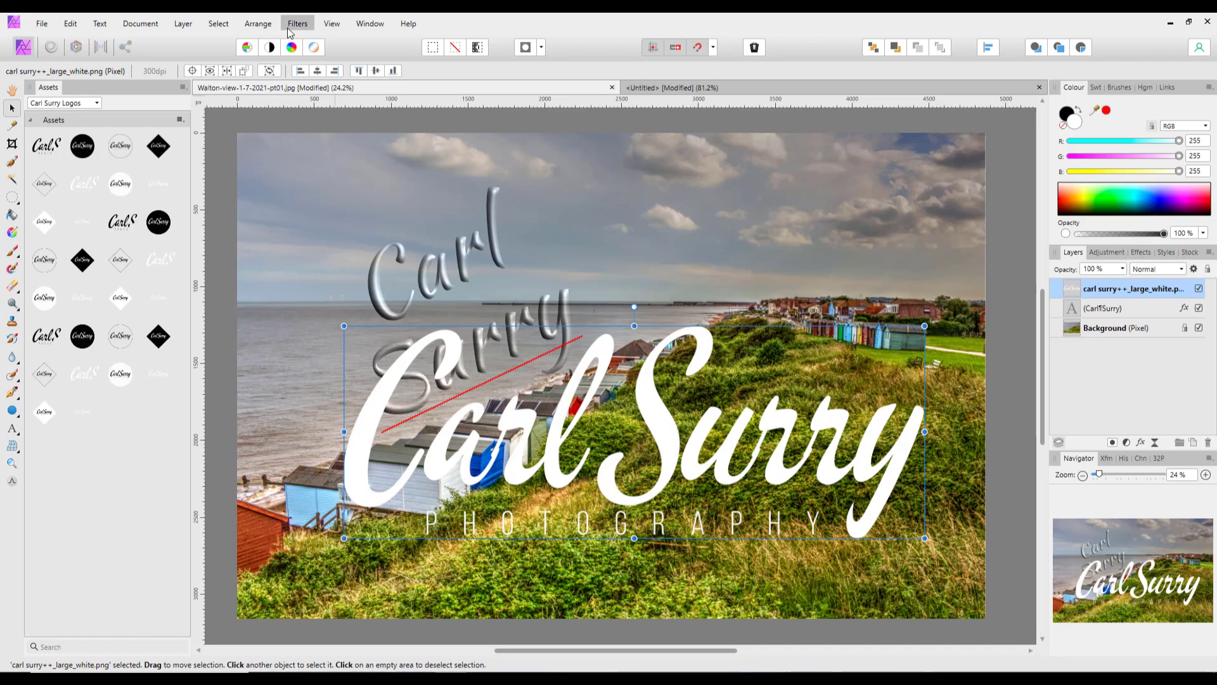
# Step: Hide the Assets panel through View > Studio
pyautogui.click(331, 24)
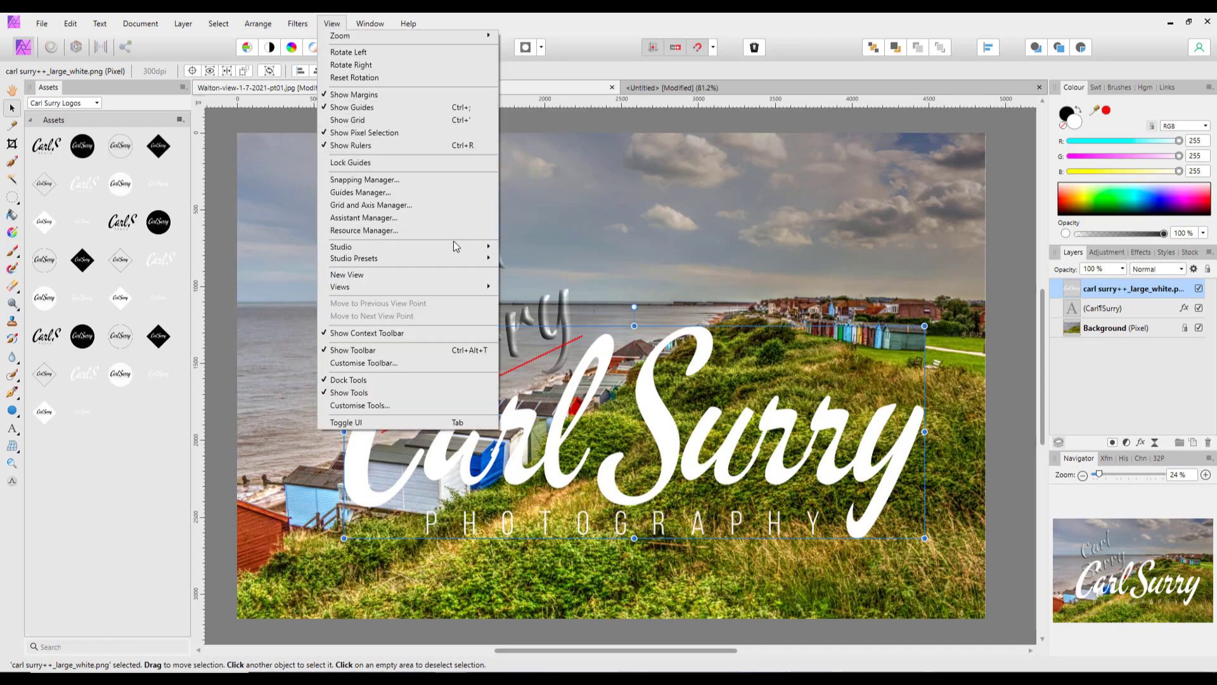
pyautogui.moveTo(480, 251)
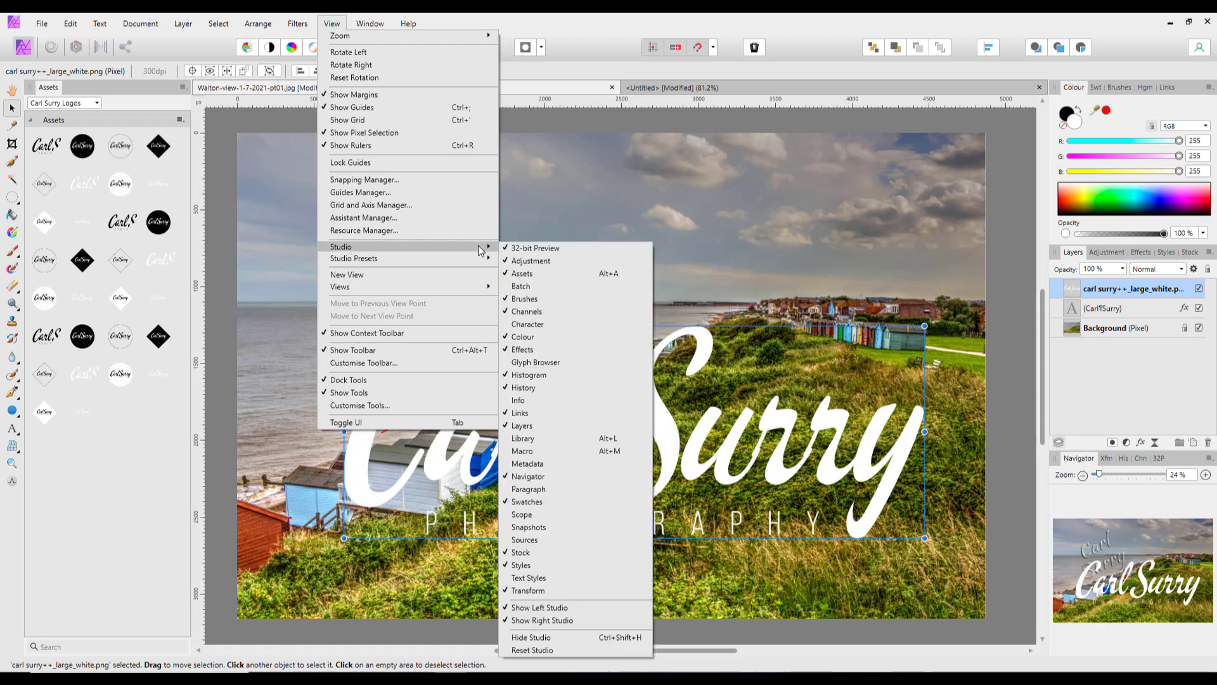
pyautogui.click(526, 274)
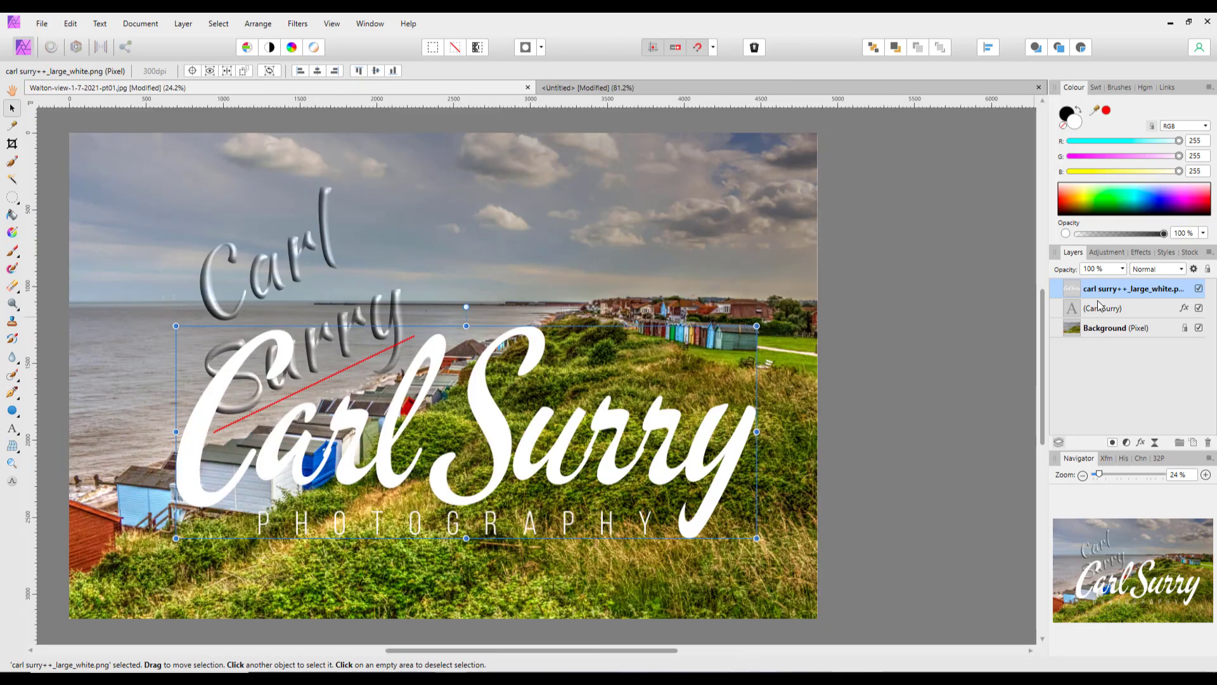
# Step: Delete both watermark layers, then switch to the Untitled Carl Surry text document
pyautogui.keyDown('ctrl'); pyautogui.click(1147, 310); pyautogui.keyUp('ctrl')
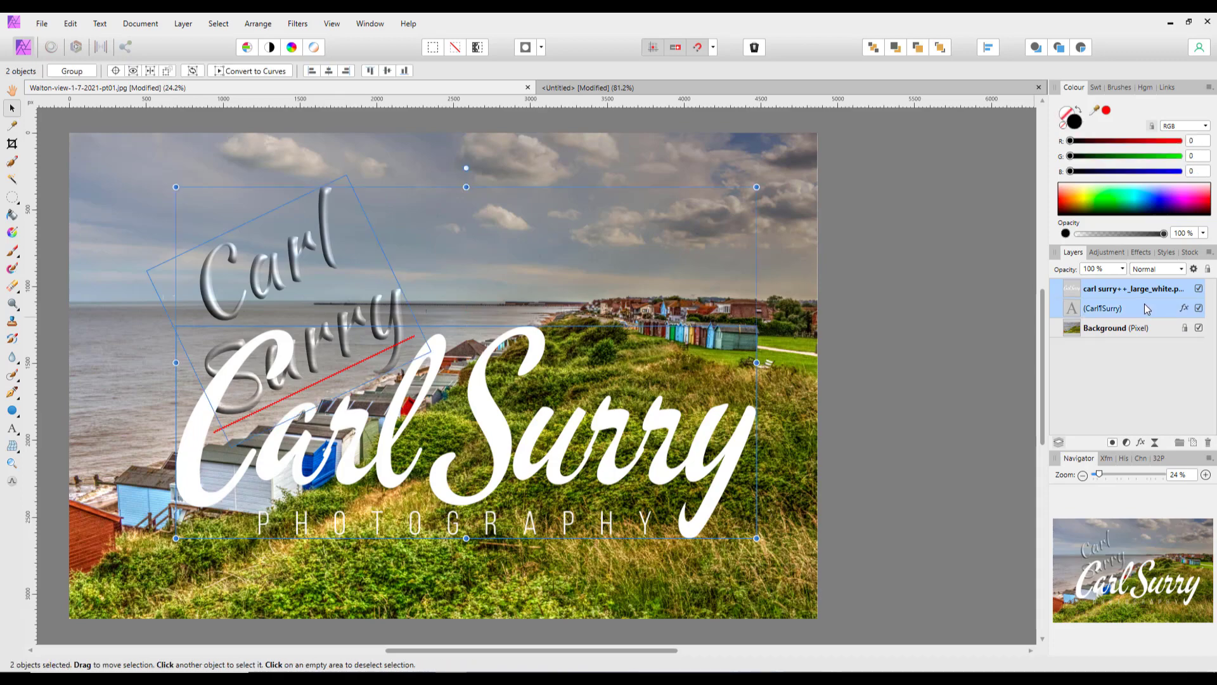
pyautogui.press('Delete')
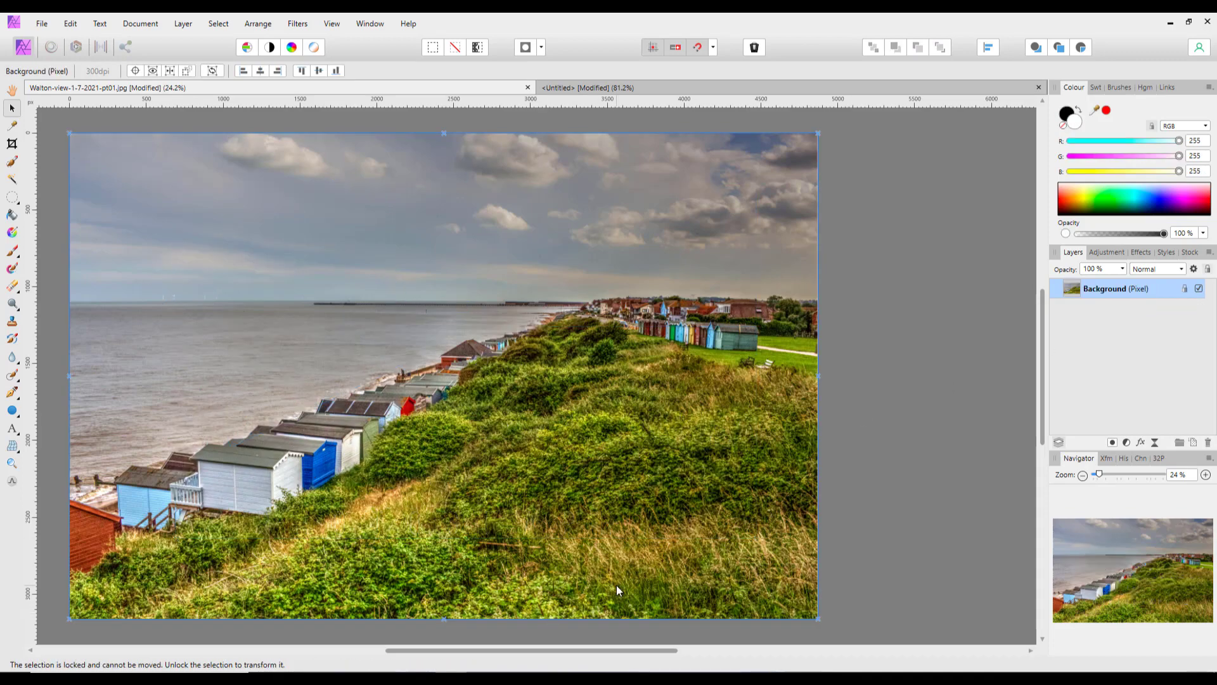
pyautogui.hotkey('ctrl', '0')
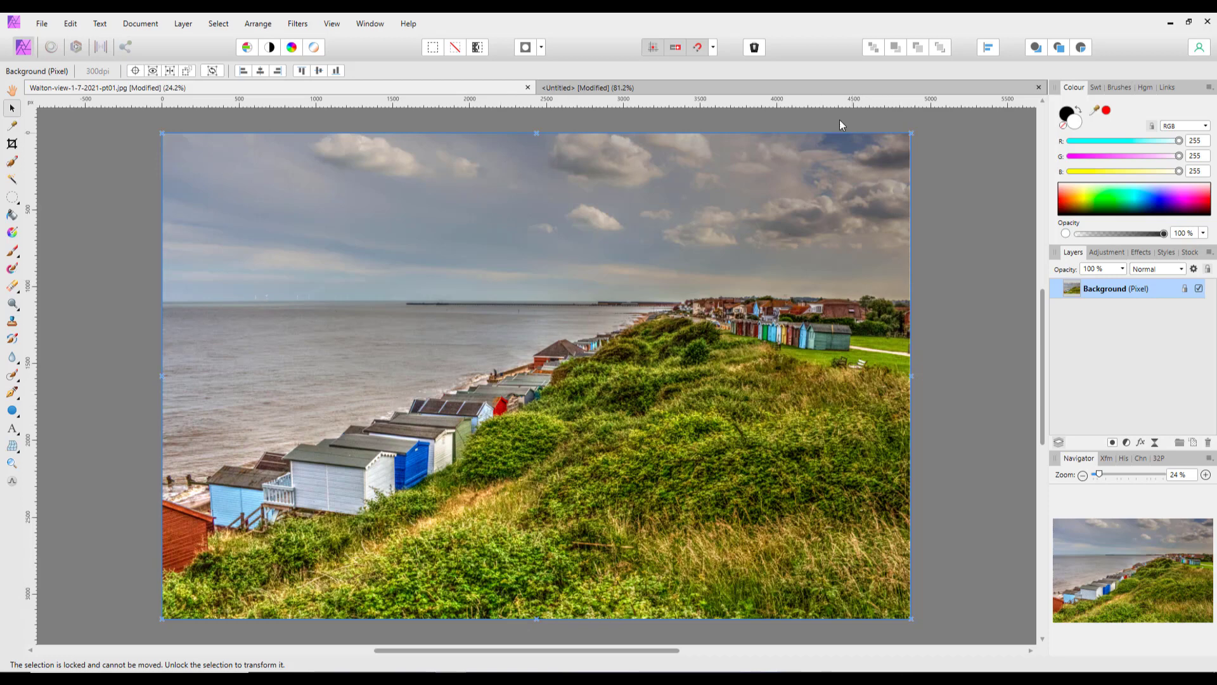
pyautogui.click(812, 90)
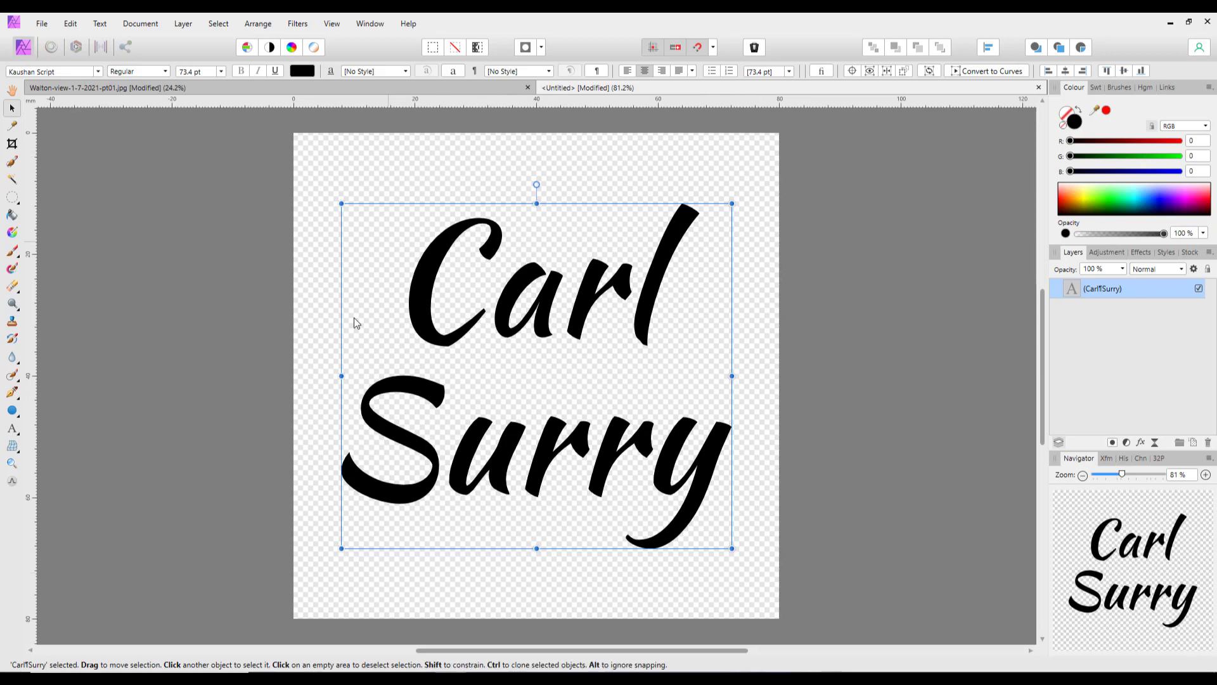
# Step: Export the text document as a PNG named logo2.png into the Affinity Files 6 folder
pyautogui.click(40, 27)
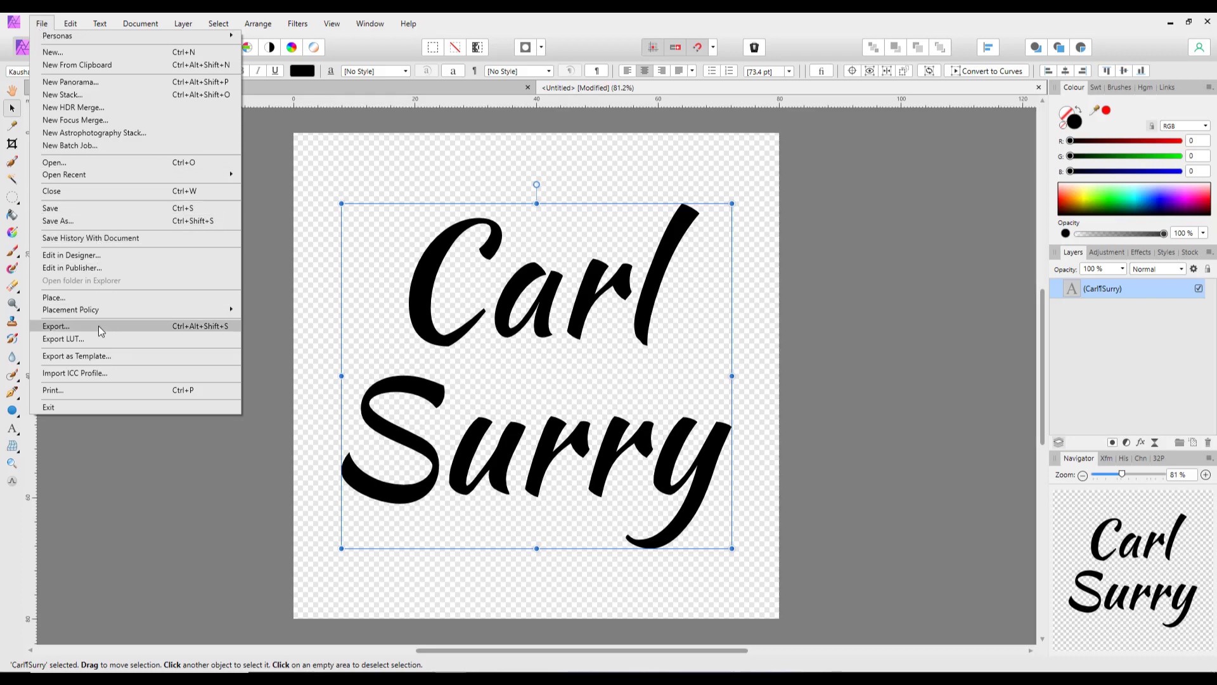
pyautogui.click(47, 328)
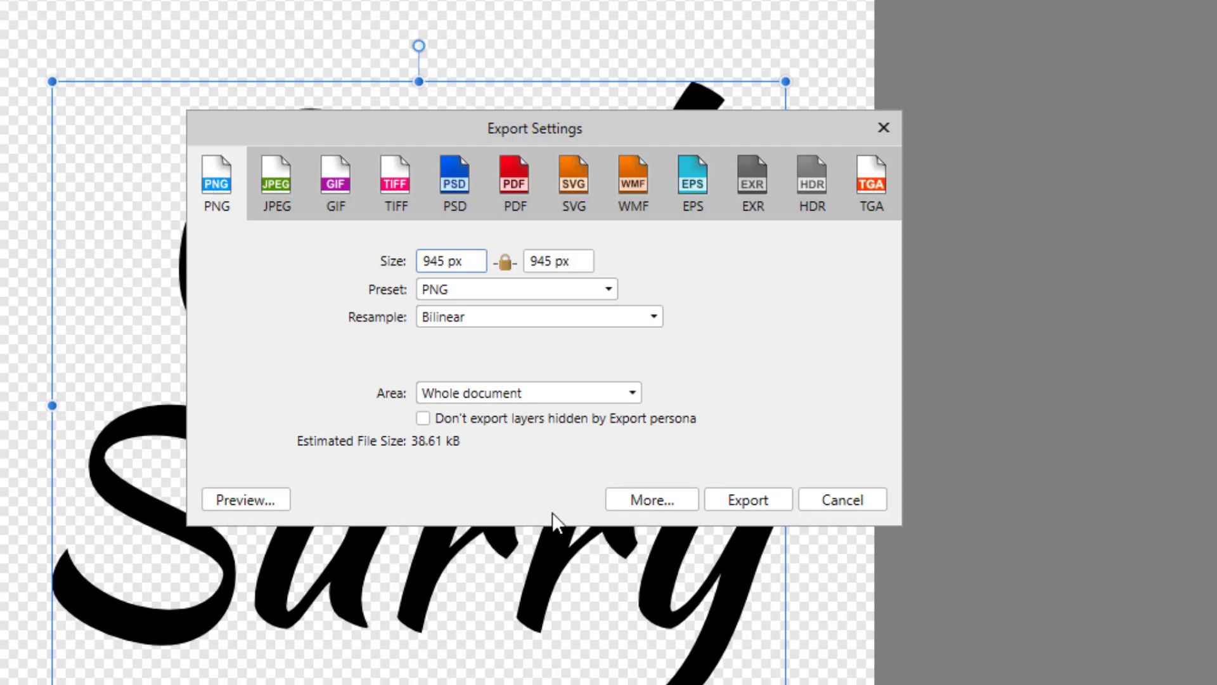
pyautogui.click(767, 499)
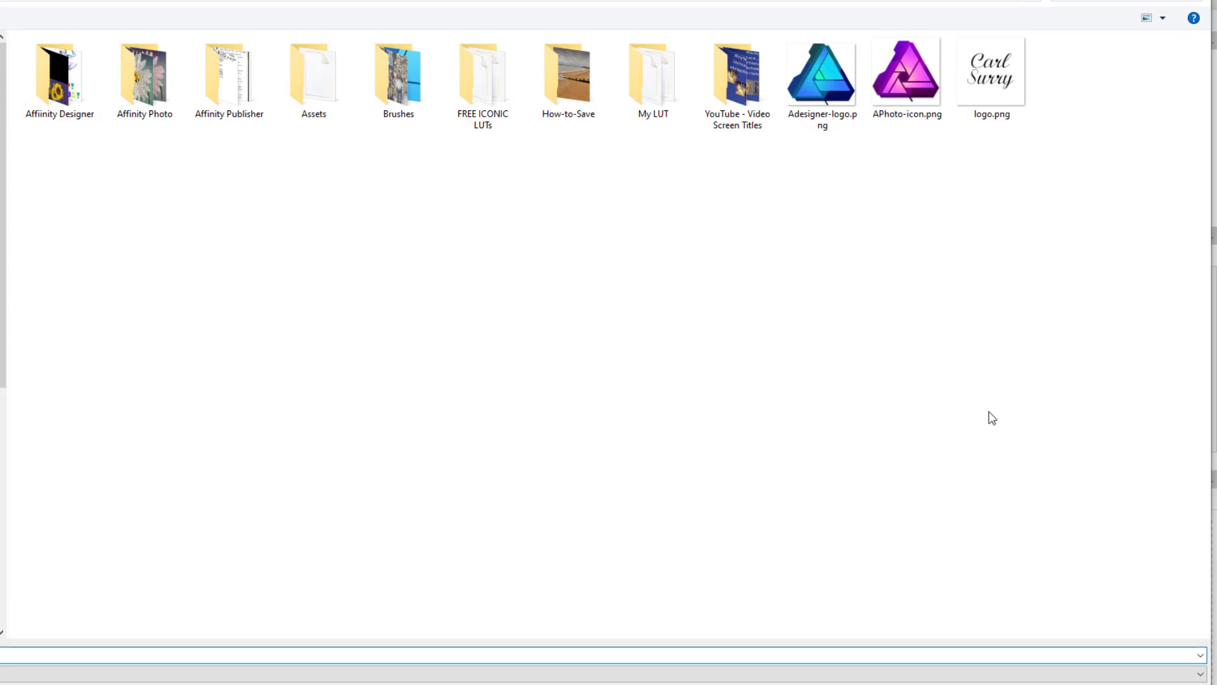
pyautogui.click(999, 96)
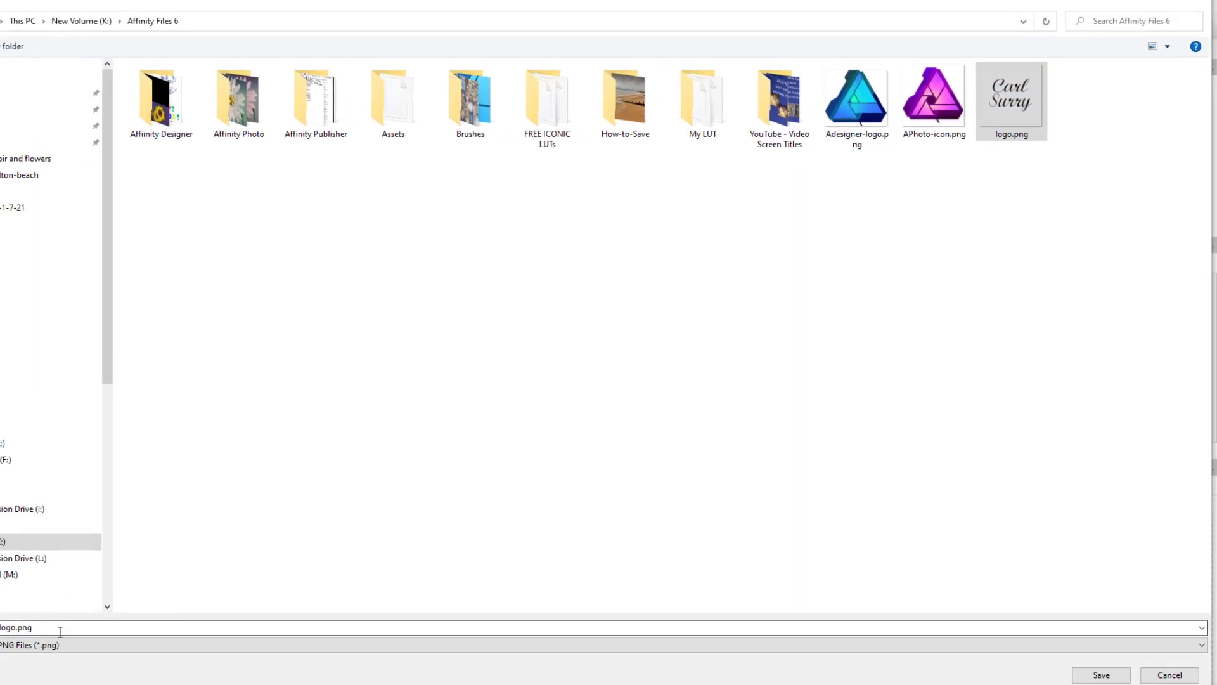
pyautogui.doubleClick(17, 626)
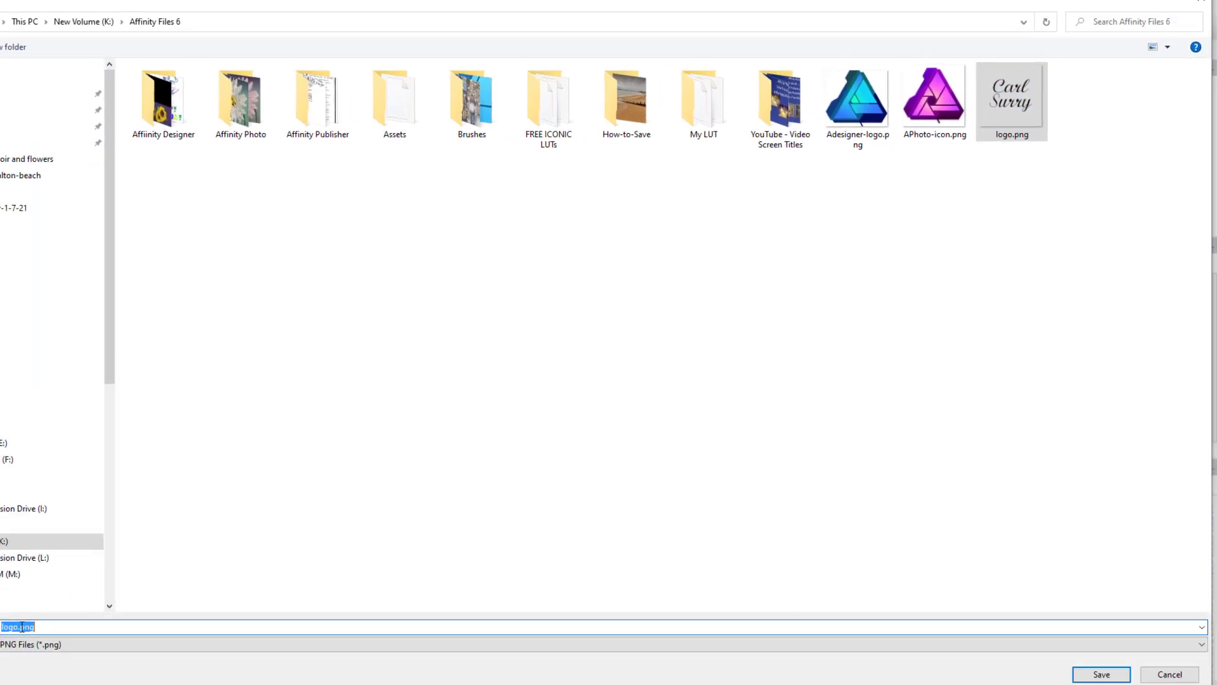
pyautogui.click(19, 627)
pyautogui.write('2')
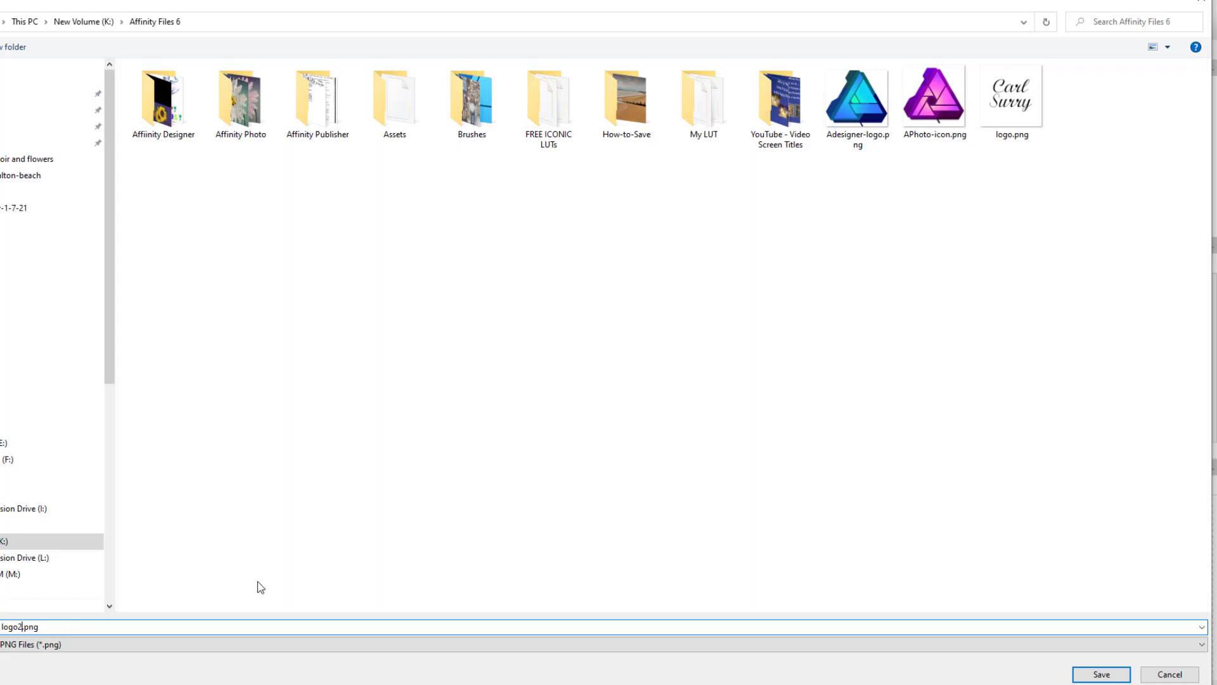
pyautogui.click(1109, 677)
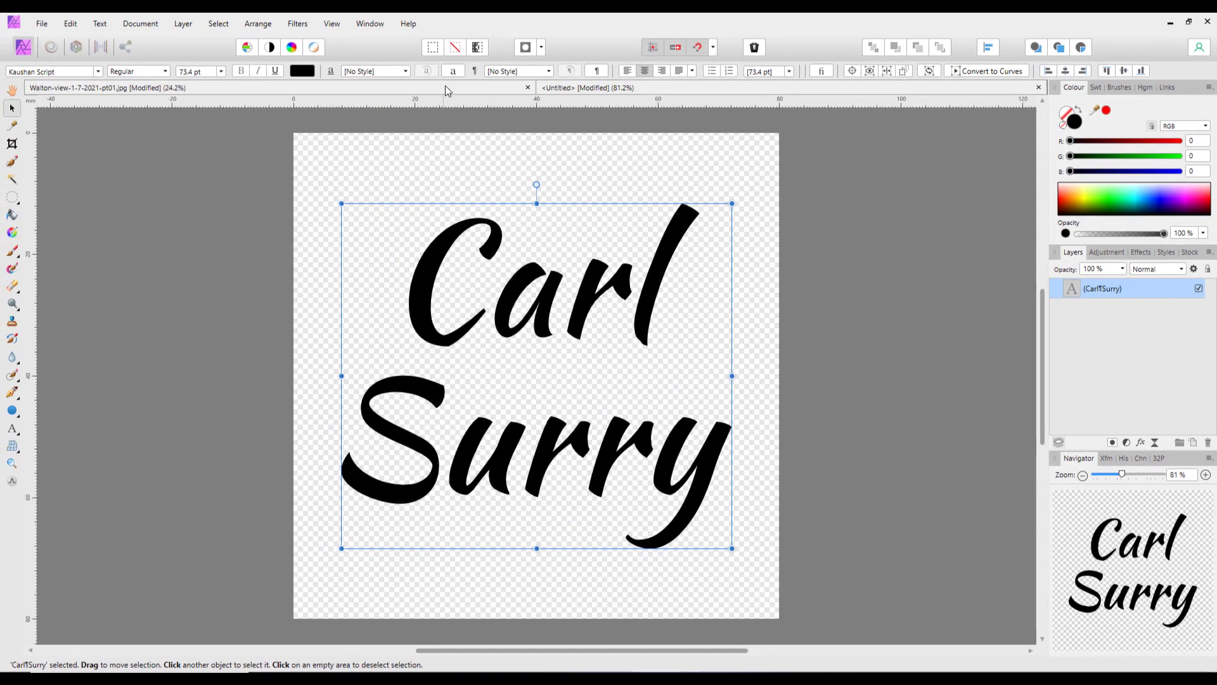
# Step: Return to the beach photo and create a new empty brush category in the Brushes panel
pyautogui.click(447, 89)
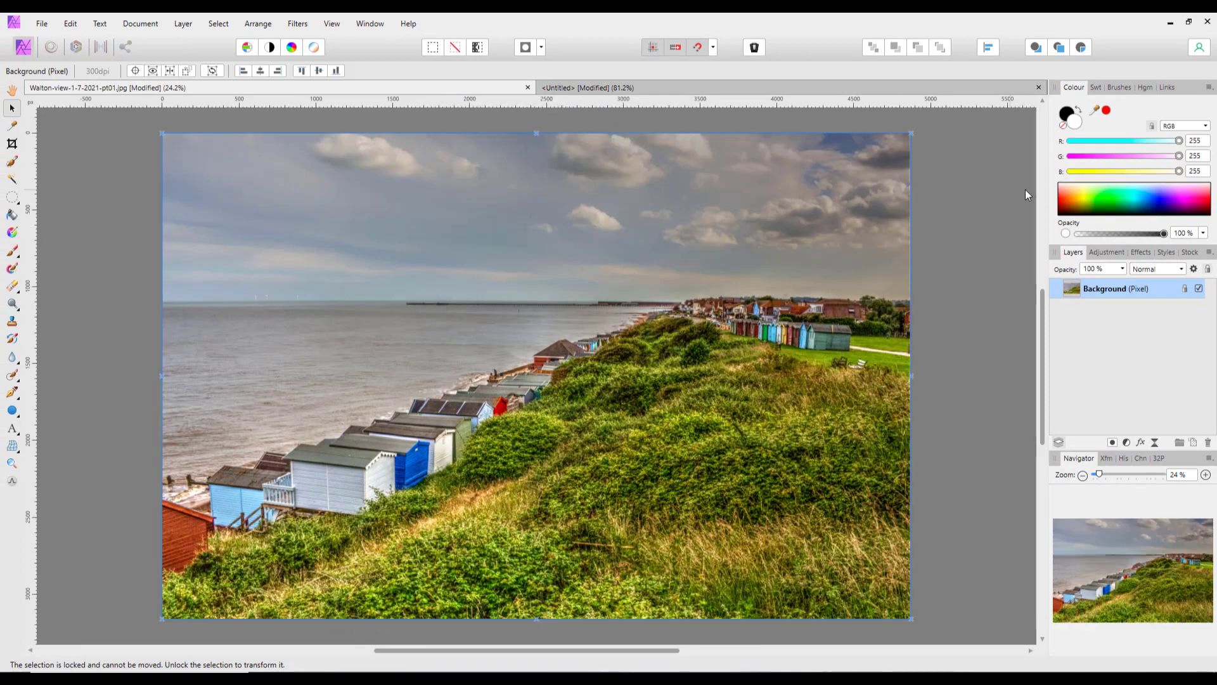
pyautogui.click(1120, 88)
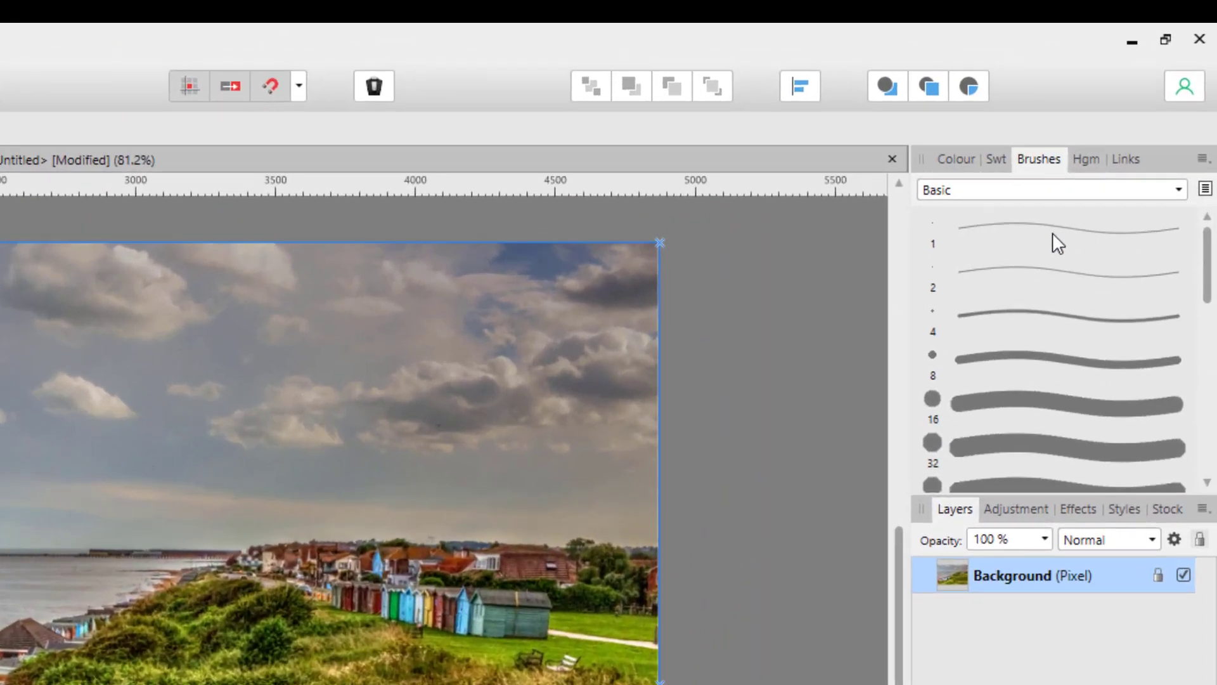
pyautogui.click(1203, 160)
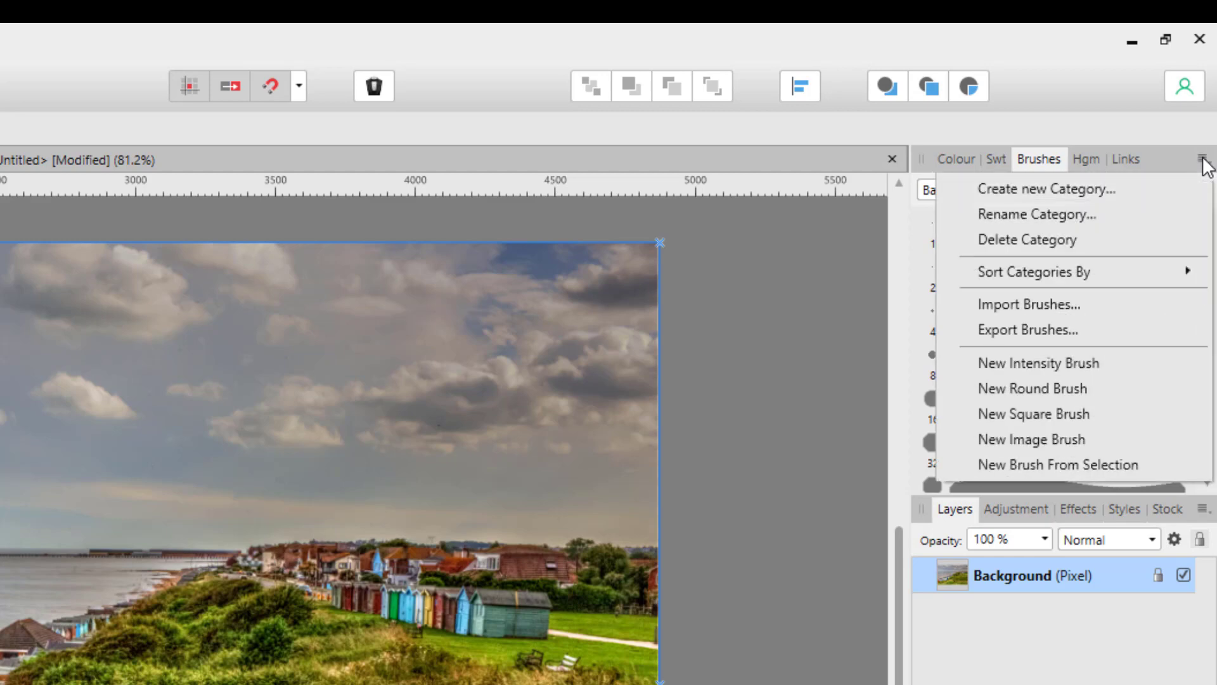
pyautogui.click(1023, 194)
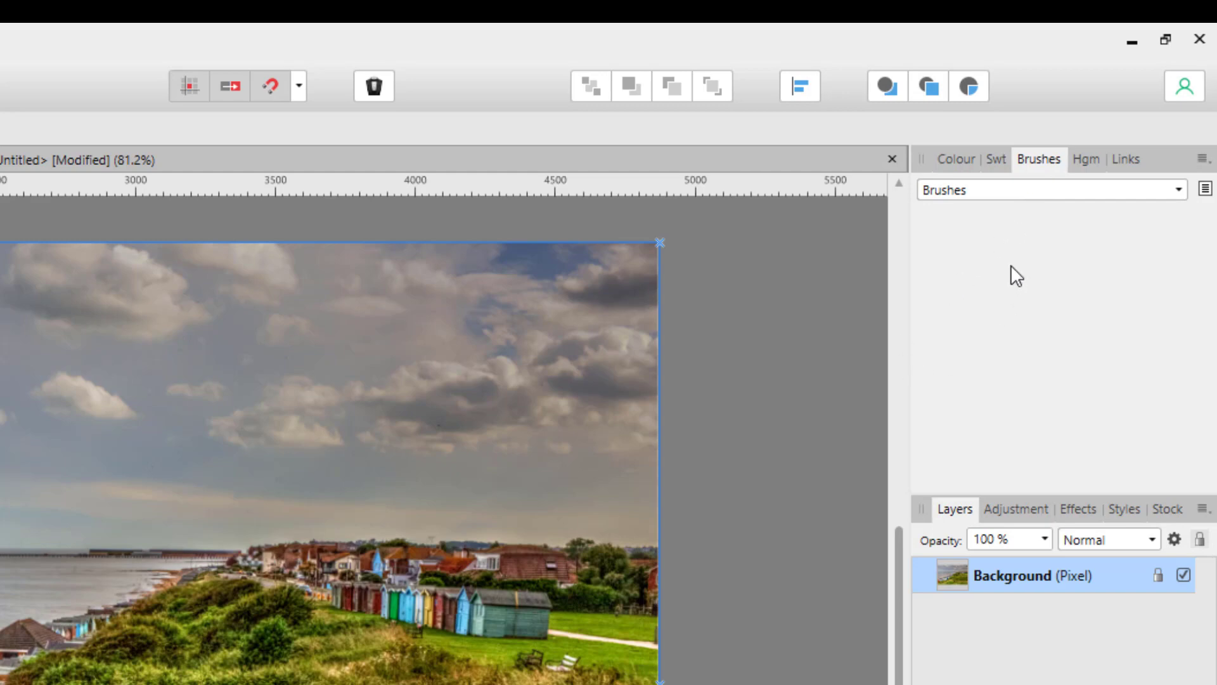
# Step: Rename the new brush category to 'Test Watermark Brushes'
pyautogui.click(1203, 158)
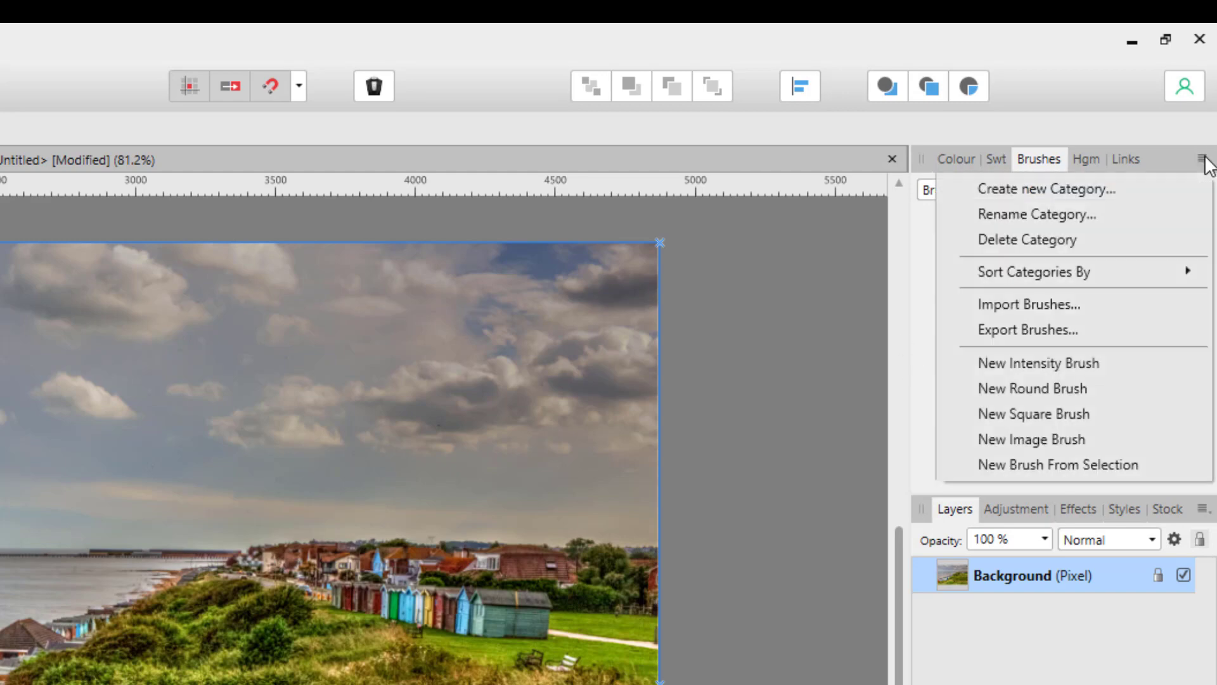
pyautogui.click(1022, 213)
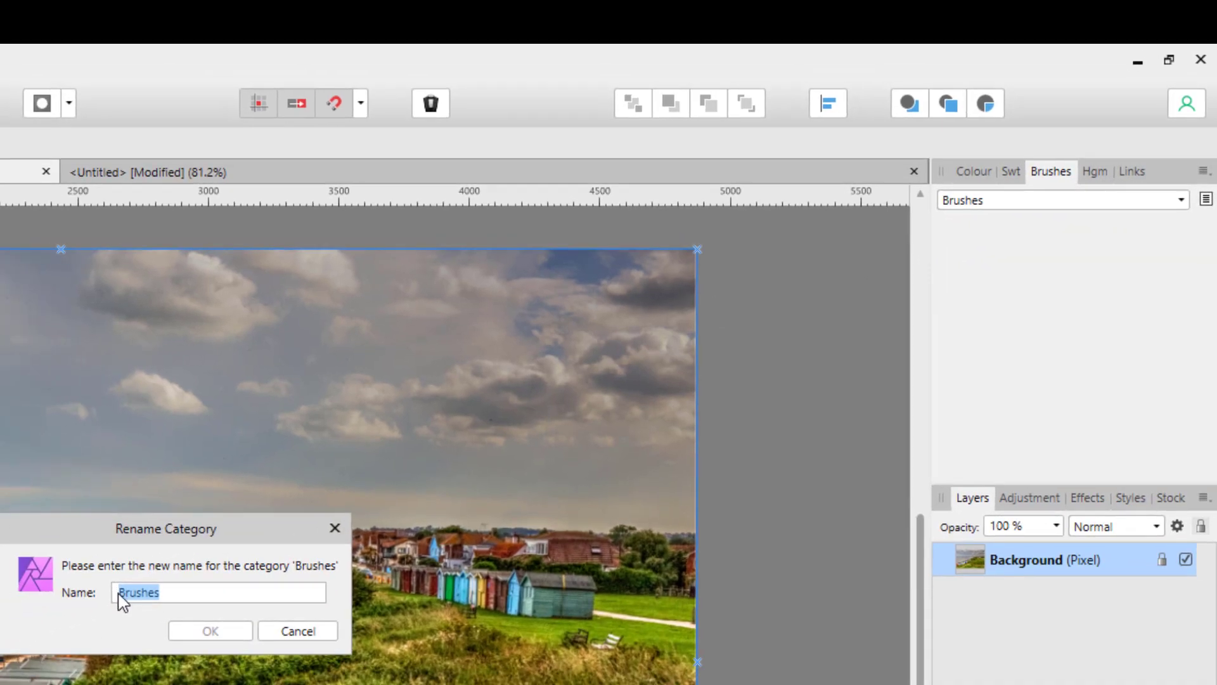
pyautogui.click(119, 592)
pyautogui.write('Test Watermark')
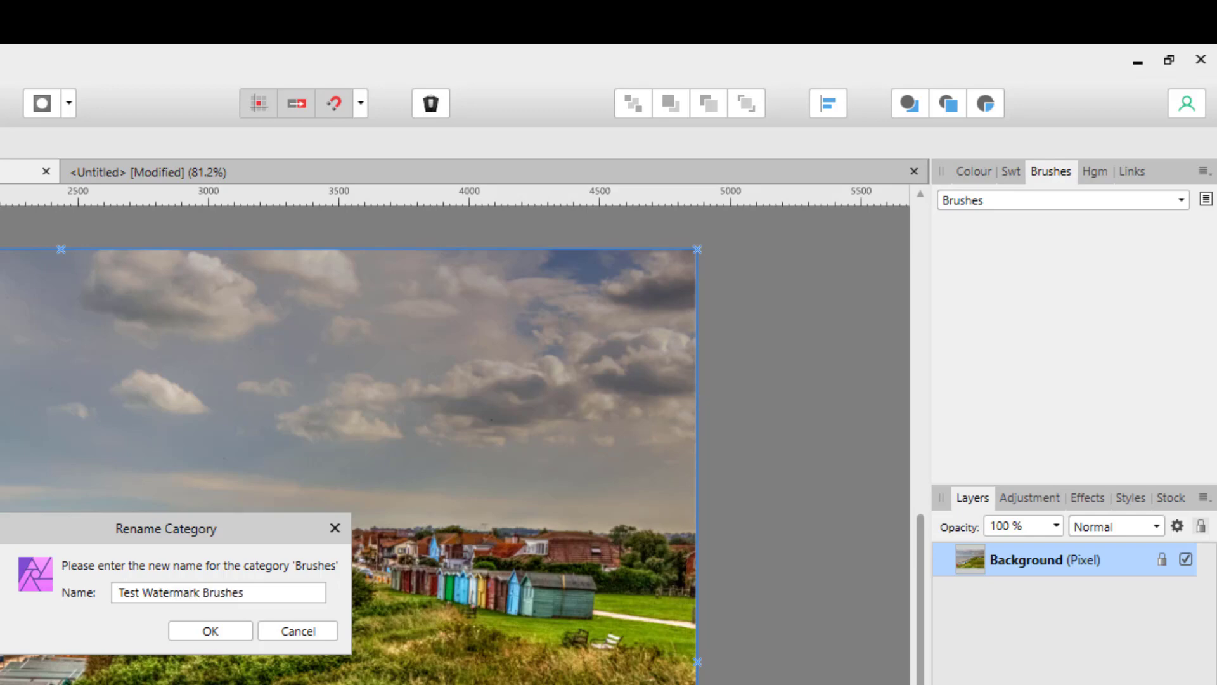
pyautogui.click(239, 634)
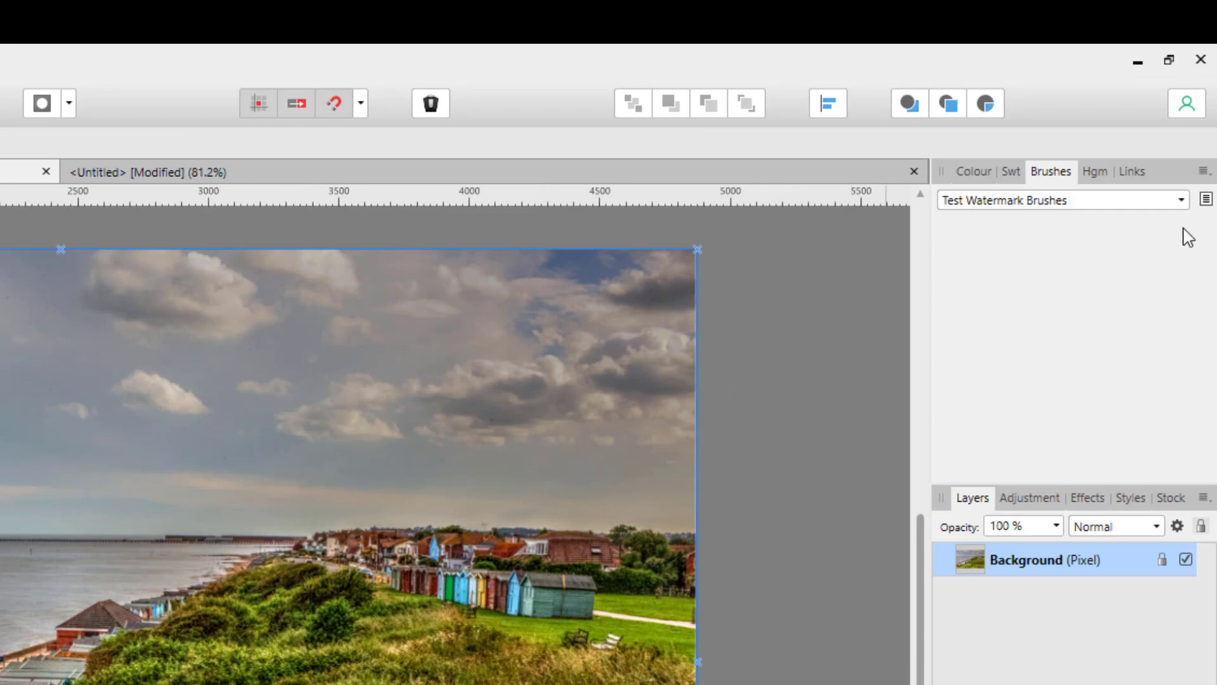
# Step: Choose New Intensity Brush from the Brushes panel menu to browse for the logo images
pyautogui.click(1204, 173)
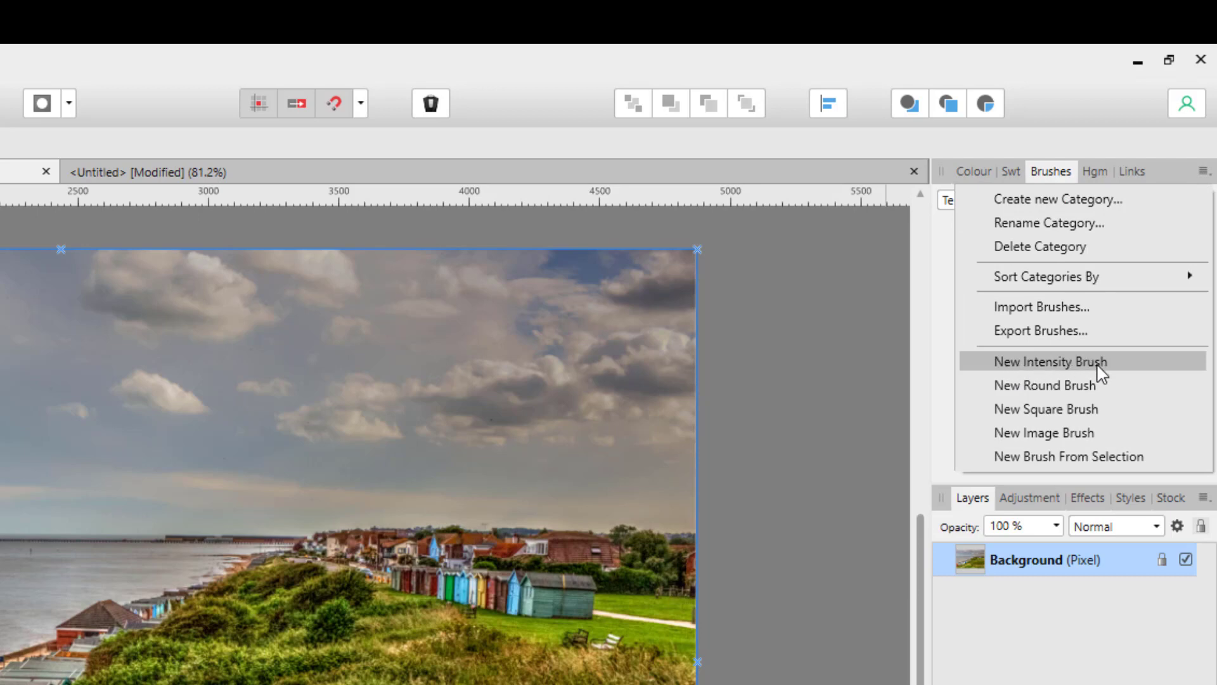
pyautogui.click(1098, 372)
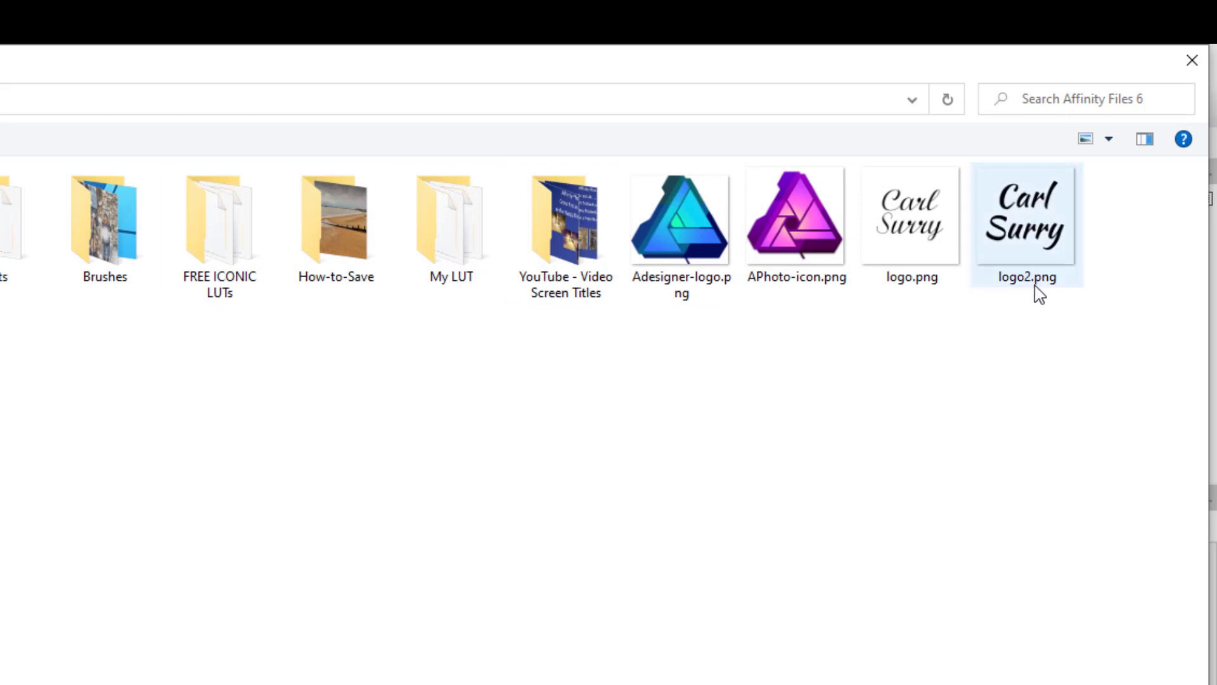
# Step: Create an intensity brush from the logo.png signature image
pyautogui.click(1033, 237)
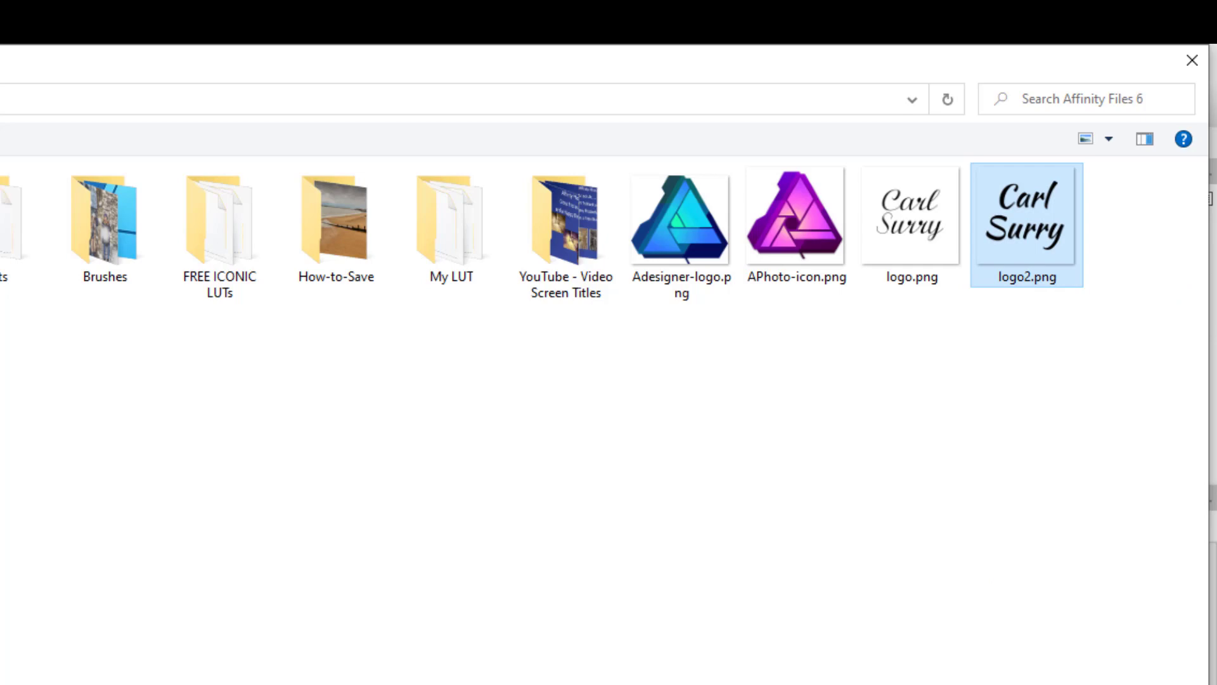
pyautogui.click(903, 228)
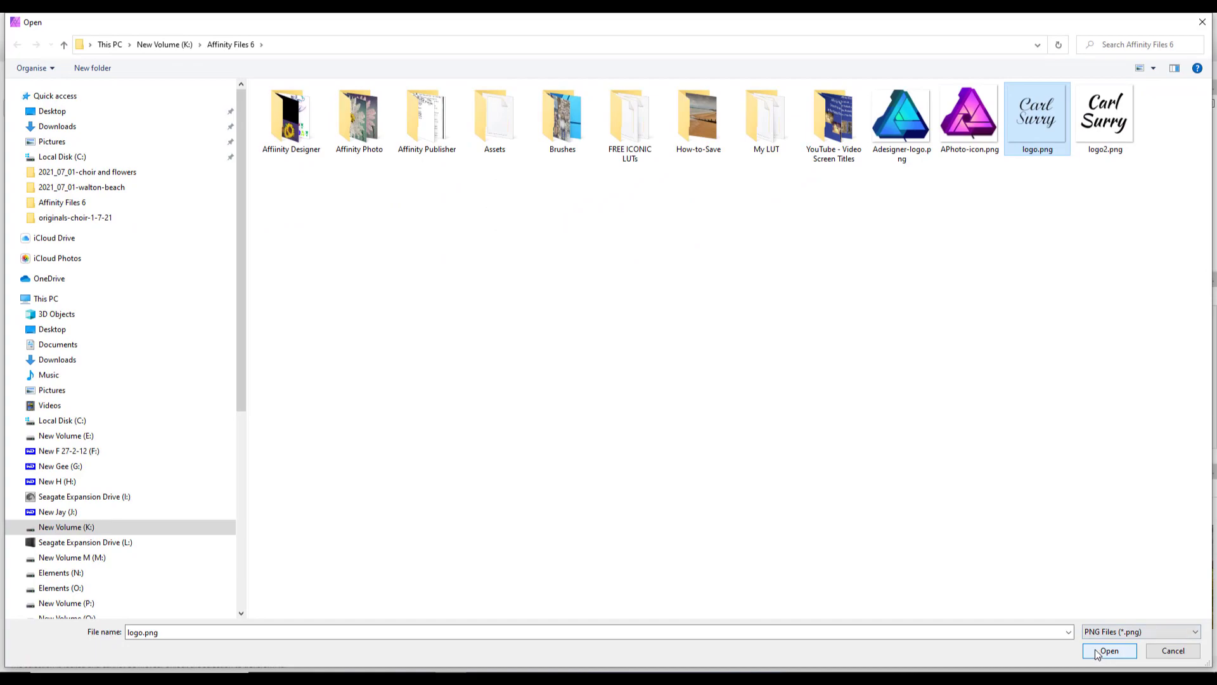
pyautogui.click(1109, 650)
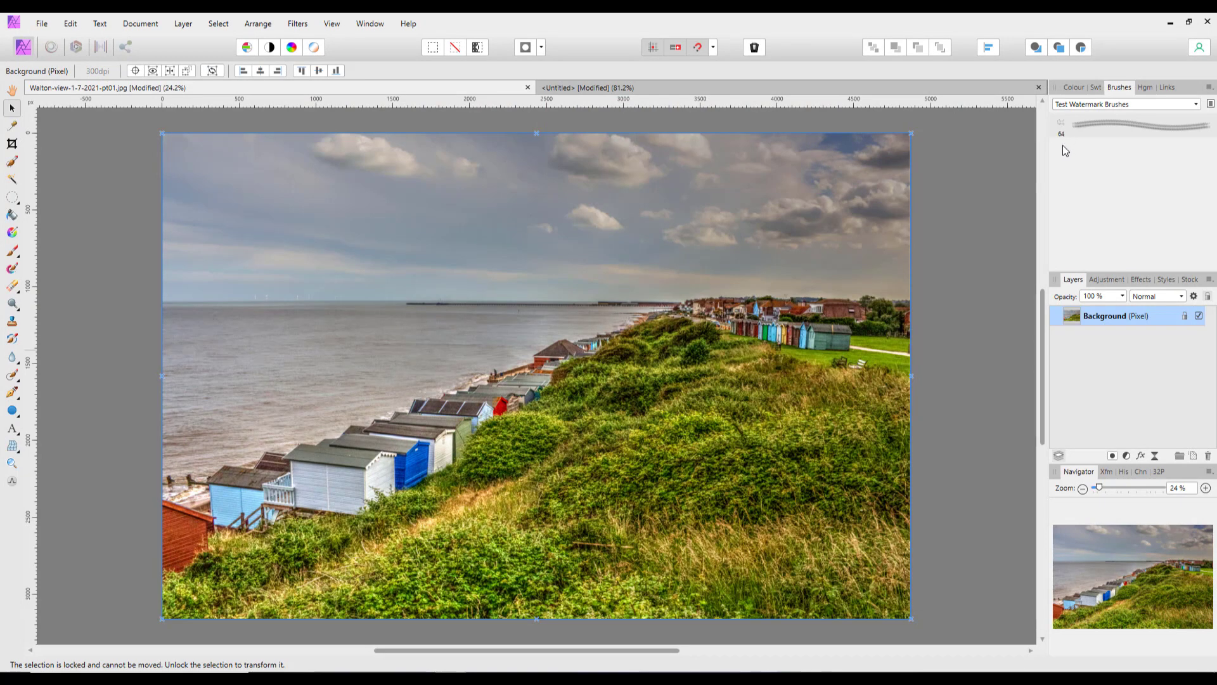
# Step: Add a second intensity brush from the logo2.png signature image
pyautogui.click(1209, 88)
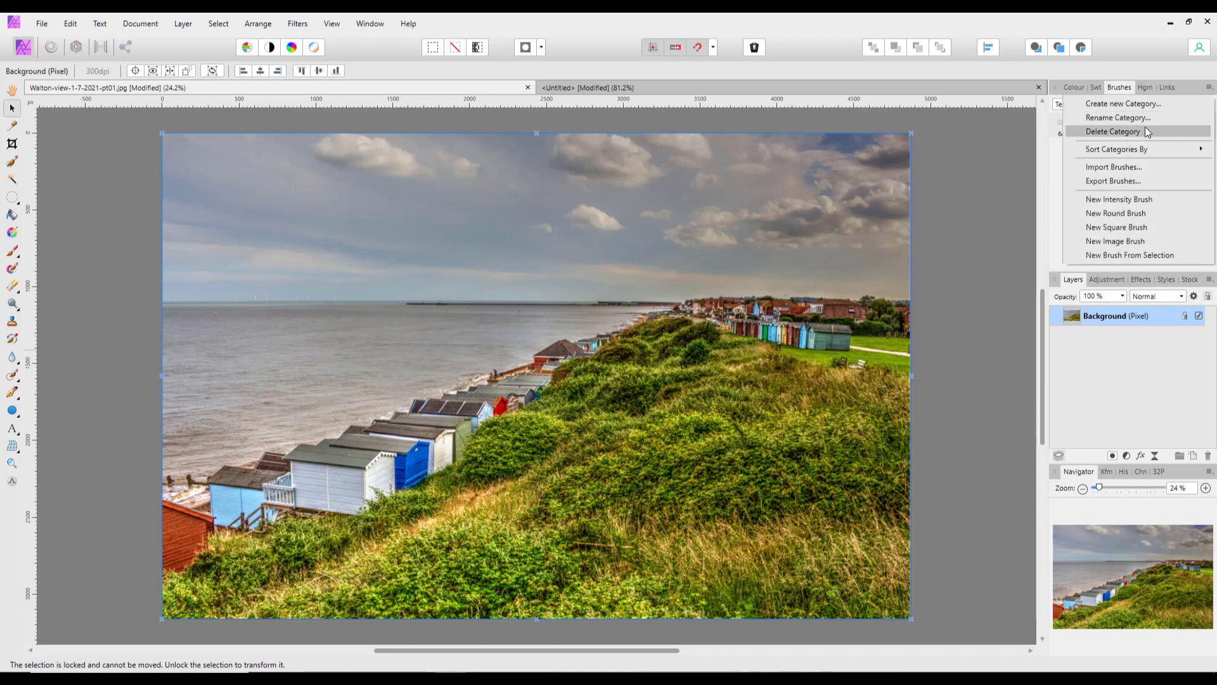
pyautogui.click(1104, 201)
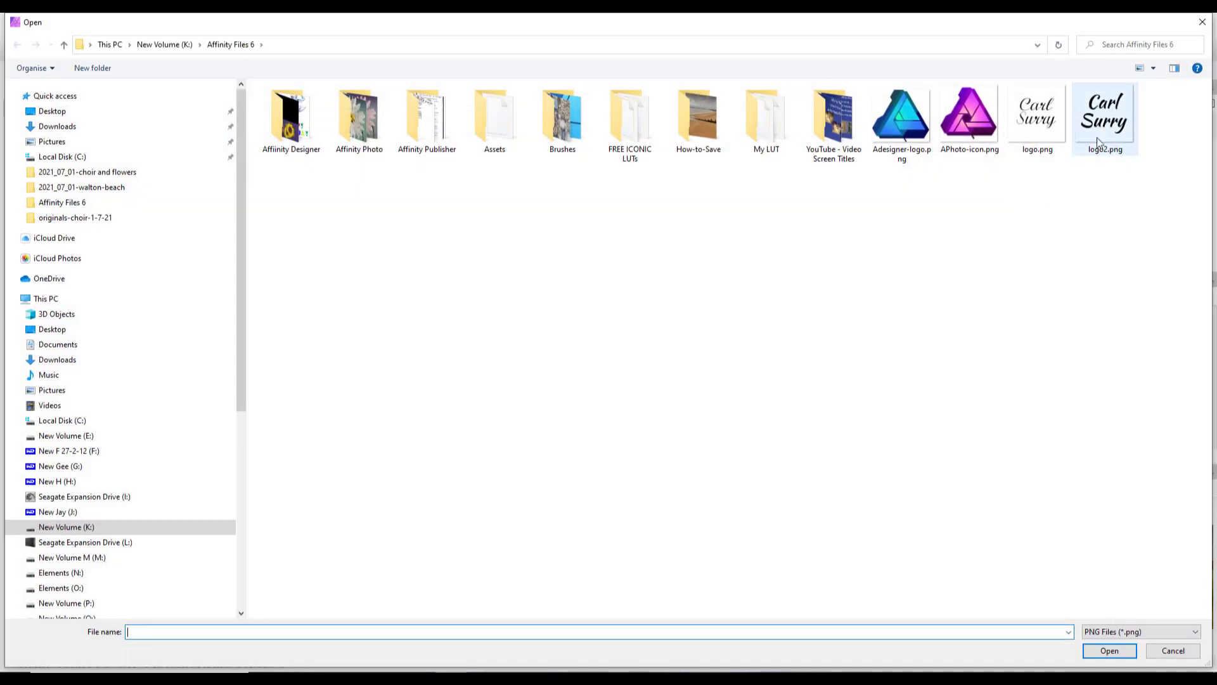
pyautogui.click(1104, 131)
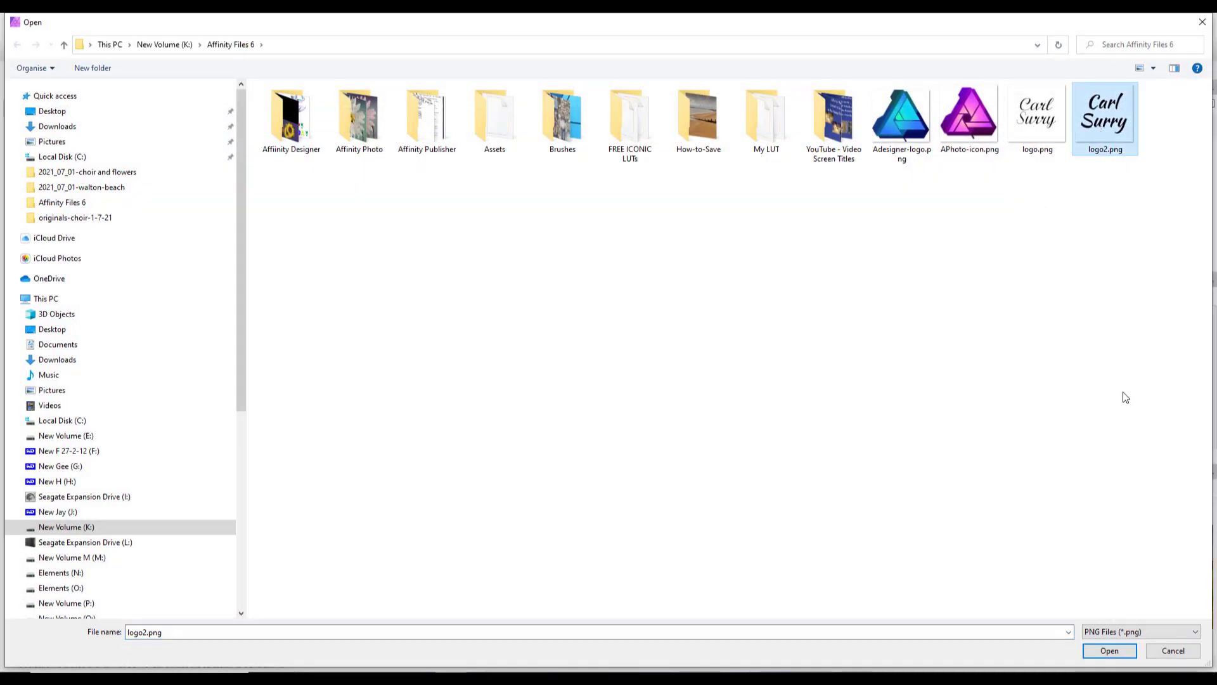
pyautogui.click(1110, 651)
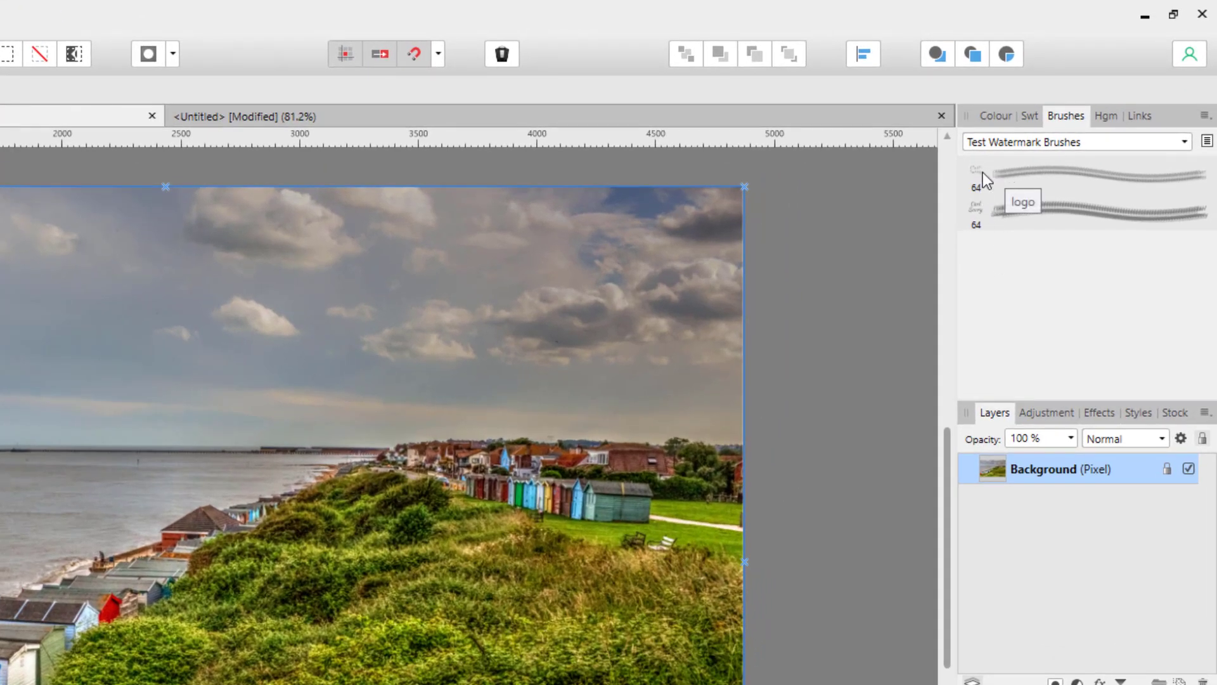
# Step: Set the logo brush size to about 90 px and its spacing to 82%
pyautogui.doubleClick(1015, 172)
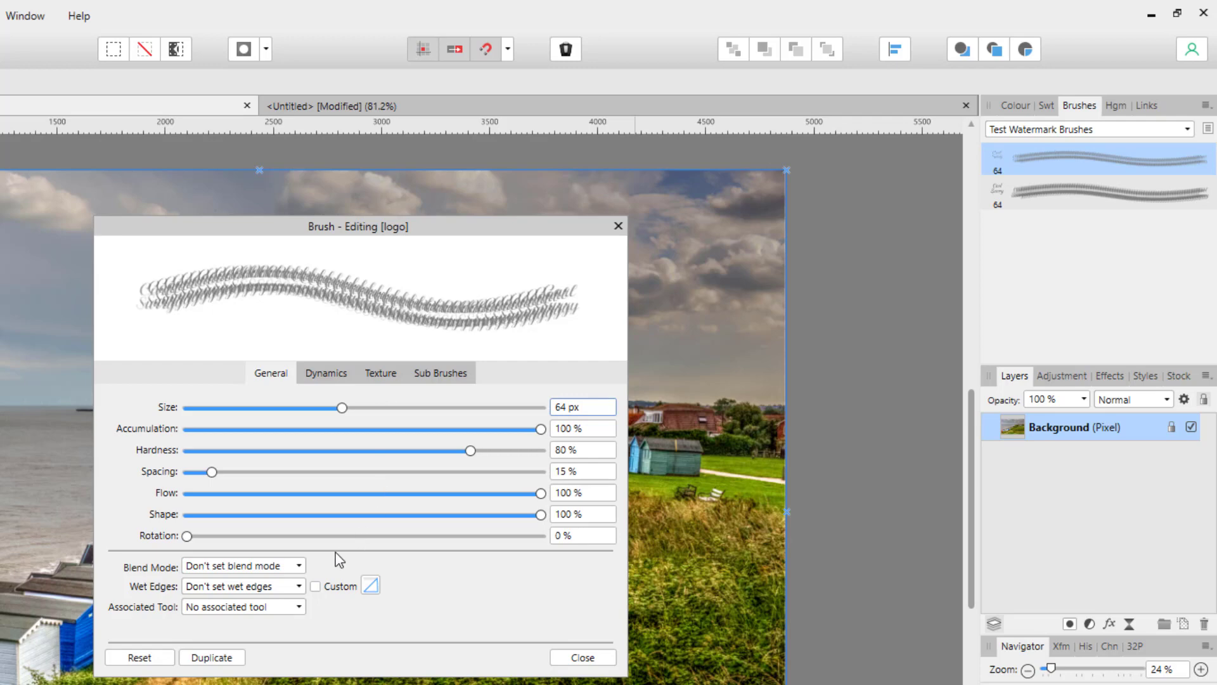
pyautogui.moveTo(343, 408)
pyautogui.mouseDown()
pyautogui.moveTo(399, 424)
pyautogui.moveTo(545, 426)
pyautogui.moveTo(434, 429)
pyautogui.mouseUp()
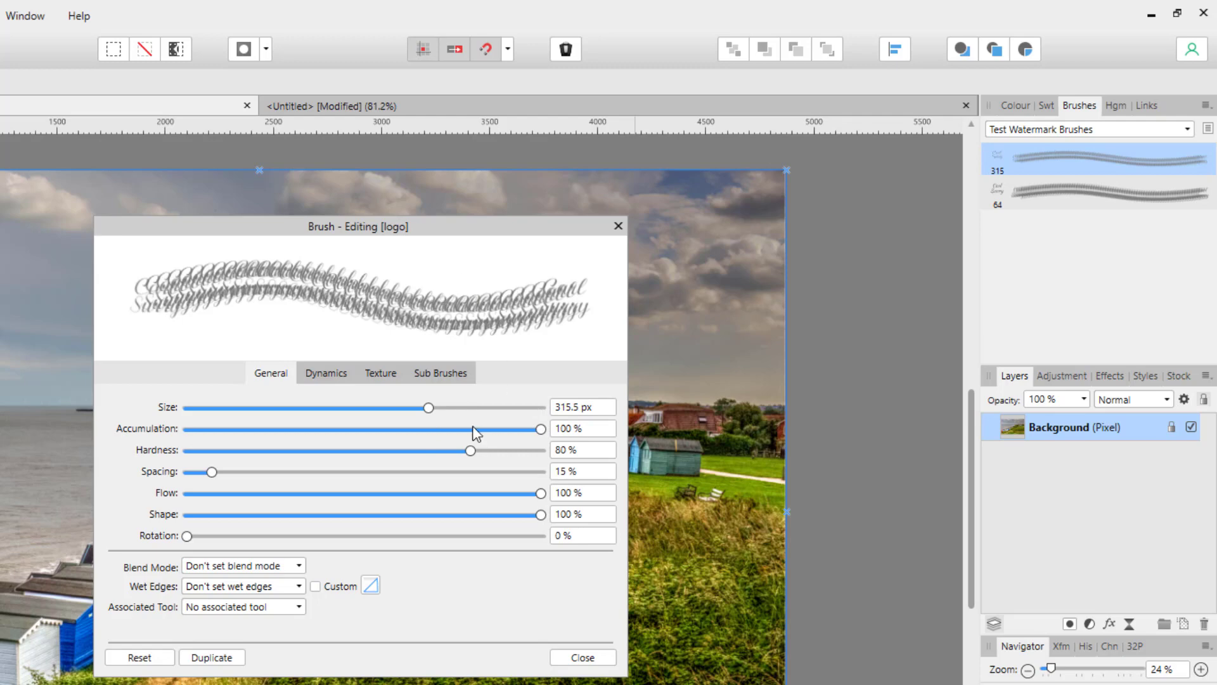
pyautogui.moveTo(431, 411); pyautogui.dragTo(359, 445)
pyautogui.moveTo(213, 472); pyautogui.dragTo(218, 472)
pyautogui.moveTo(240, 474); pyautogui.dragTo(332, 480)
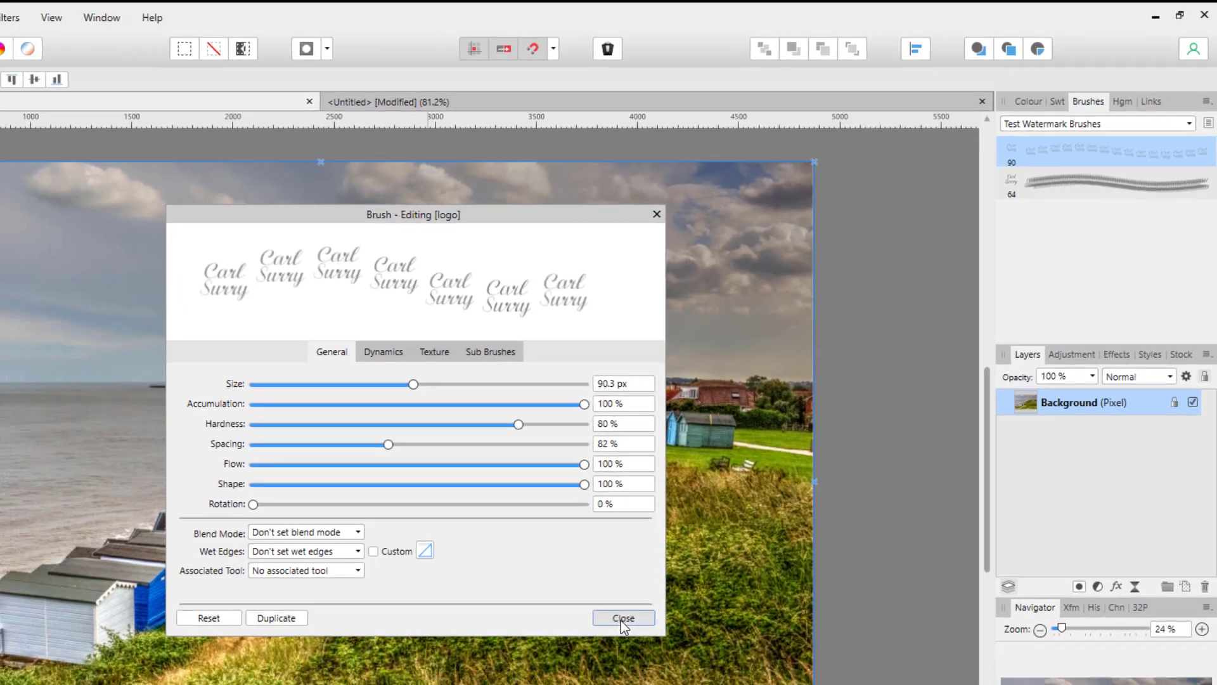
pyautogui.click(581, 661)
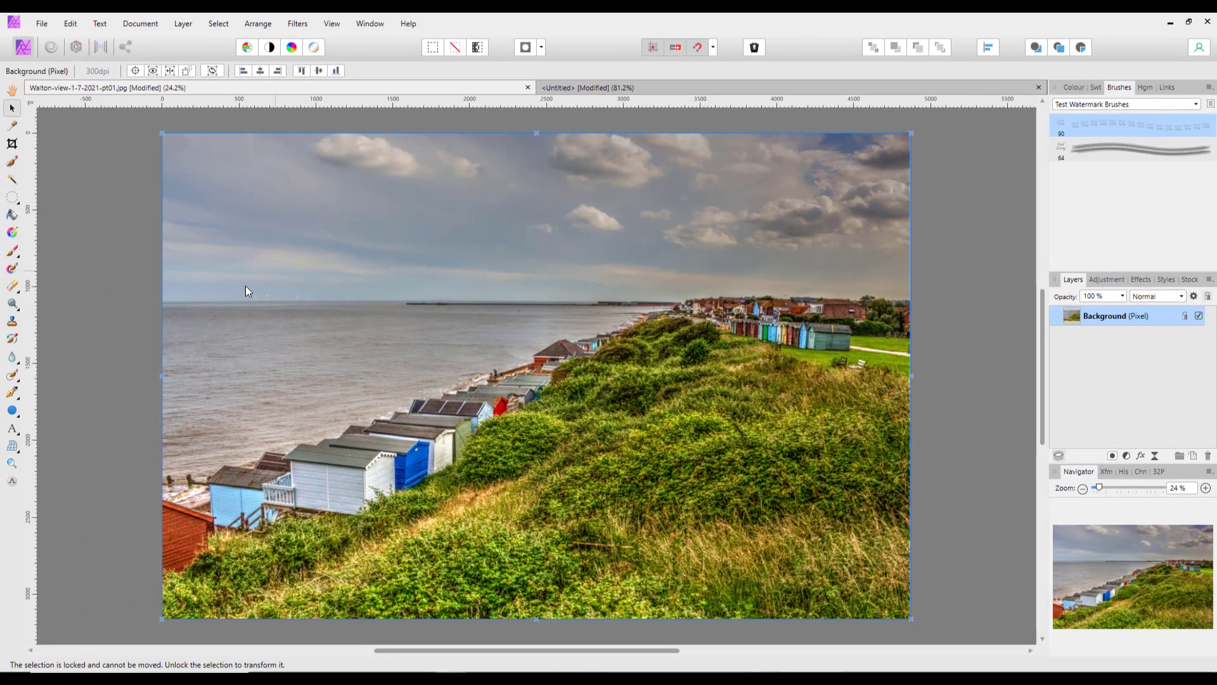
# Step: Select the Paint Brush Tool and enlarge the logo brush width to 2586 px
pyautogui.click(12, 254)
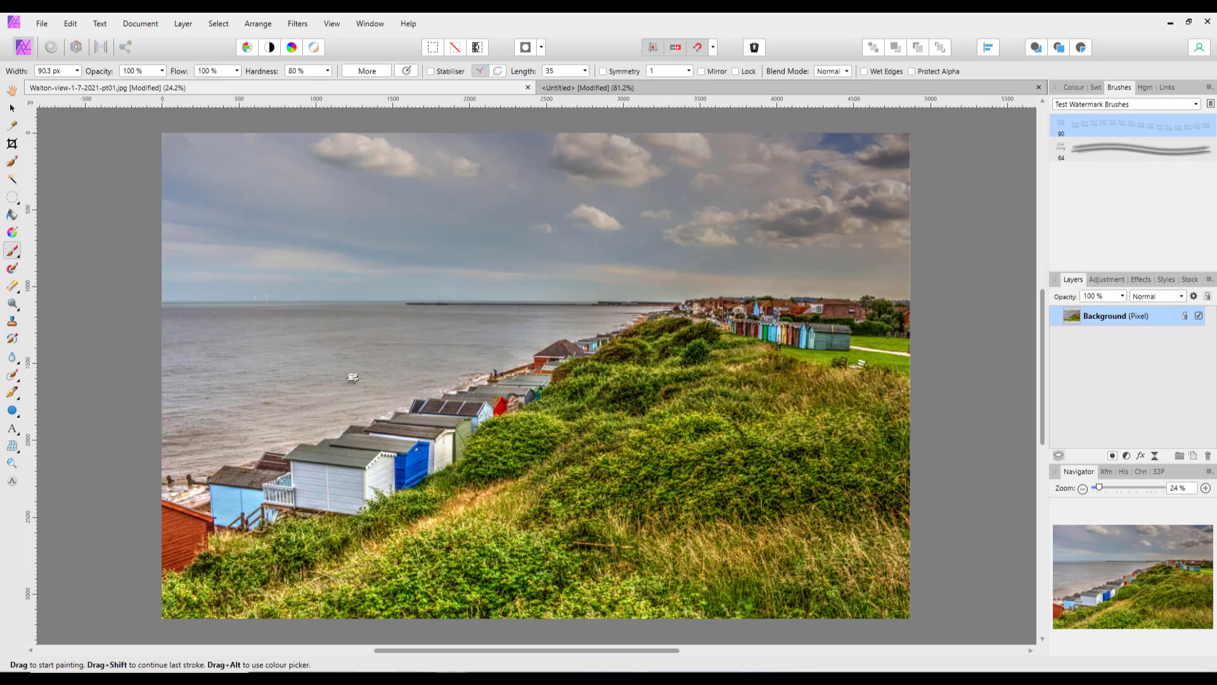
pyautogui.press(']')
pyautogui.press(']')
pyautogui.press(']')
pyautogui.press(']')
pyautogui.press(']')
pyautogui.press(']')
pyautogui.press(']')
pyautogui.press(']')
pyautogui.press(']')
pyautogui.press(']')
pyautogui.press(']')
pyautogui.press(']')
pyautogui.press(']')
pyautogui.press(']')
pyautogui.press(']')
pyautogui.press(']')
pyautogui.press(']')
pyautogui.press(']')
pyautogui.press(']')
pyautogui.press(']')
pyautogui.press(']')
pyautogui.press(']')
pyautogui.press(']')
pyautogui.press(']')
pyautogui.press(']')
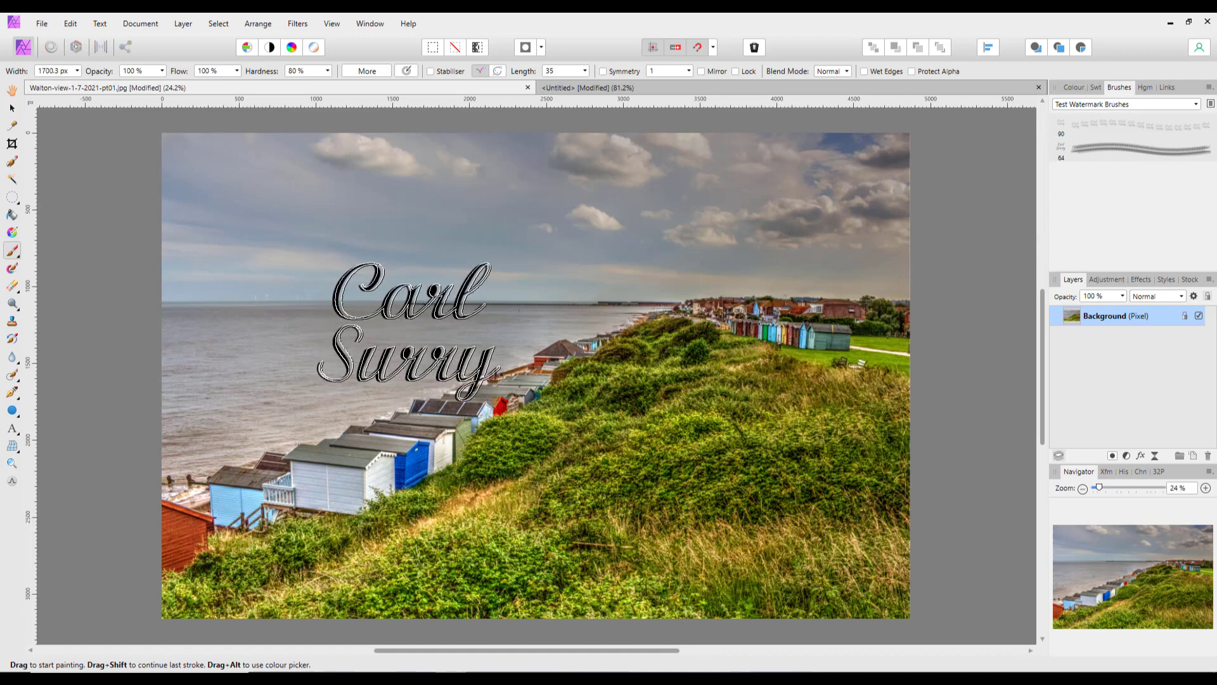
pyautogui.click(403, 326)
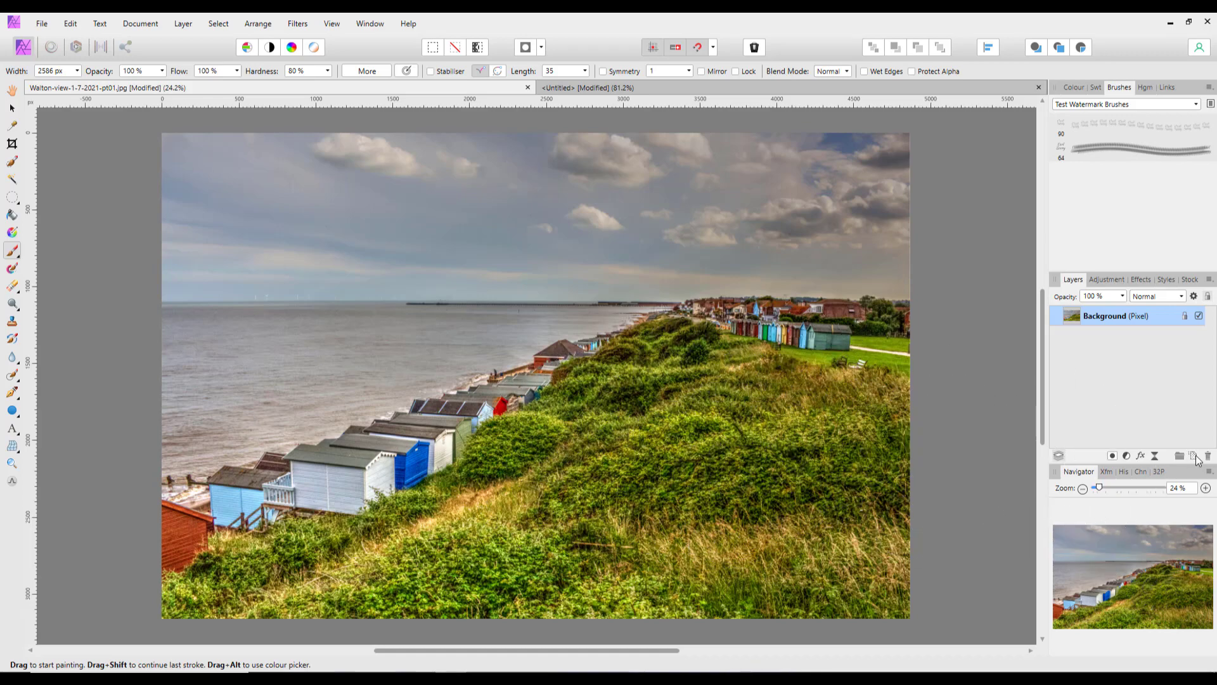
# Step: Add a new pixel layer and stamp black Carl Surry signatures across the photo, undoing the last
pyautogui.click(1194, 456)
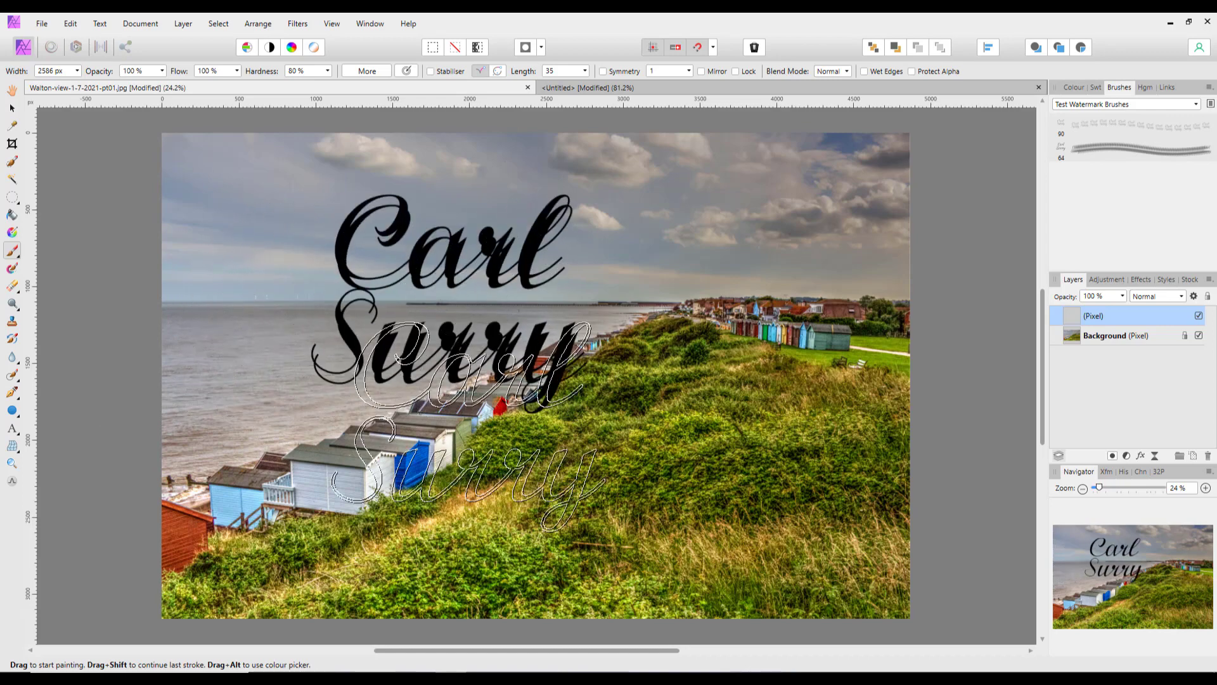
pyautogui.click(842, 443)
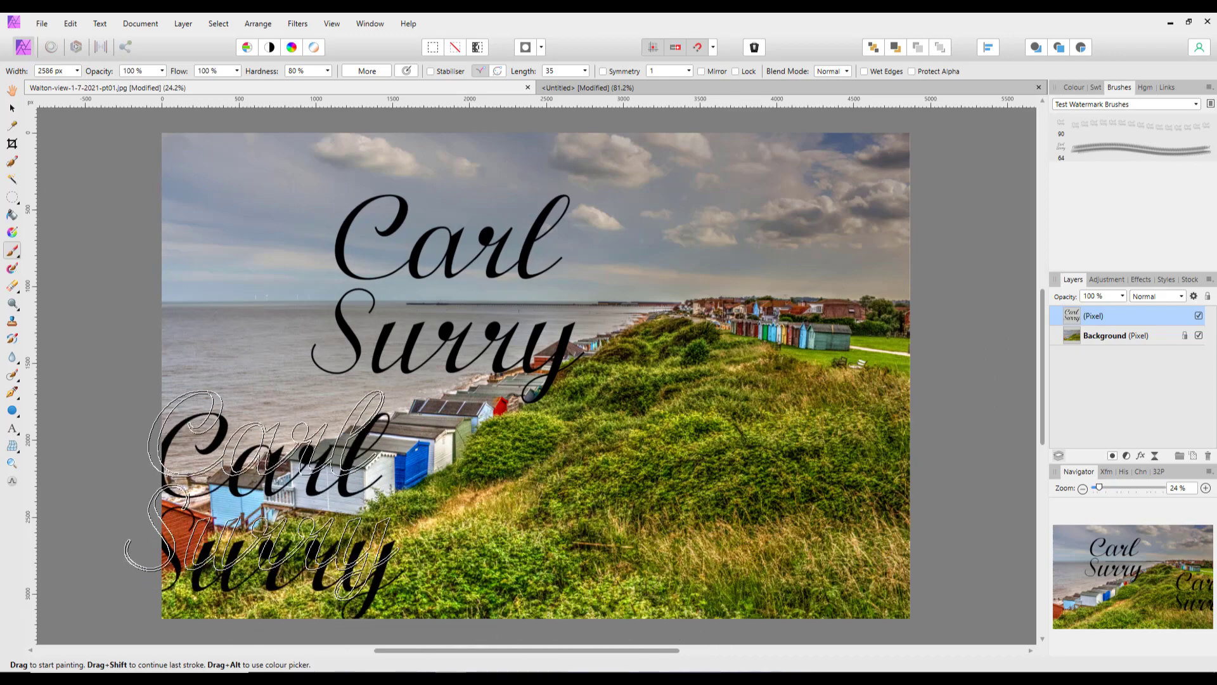
pyautogui.click(282, 486)
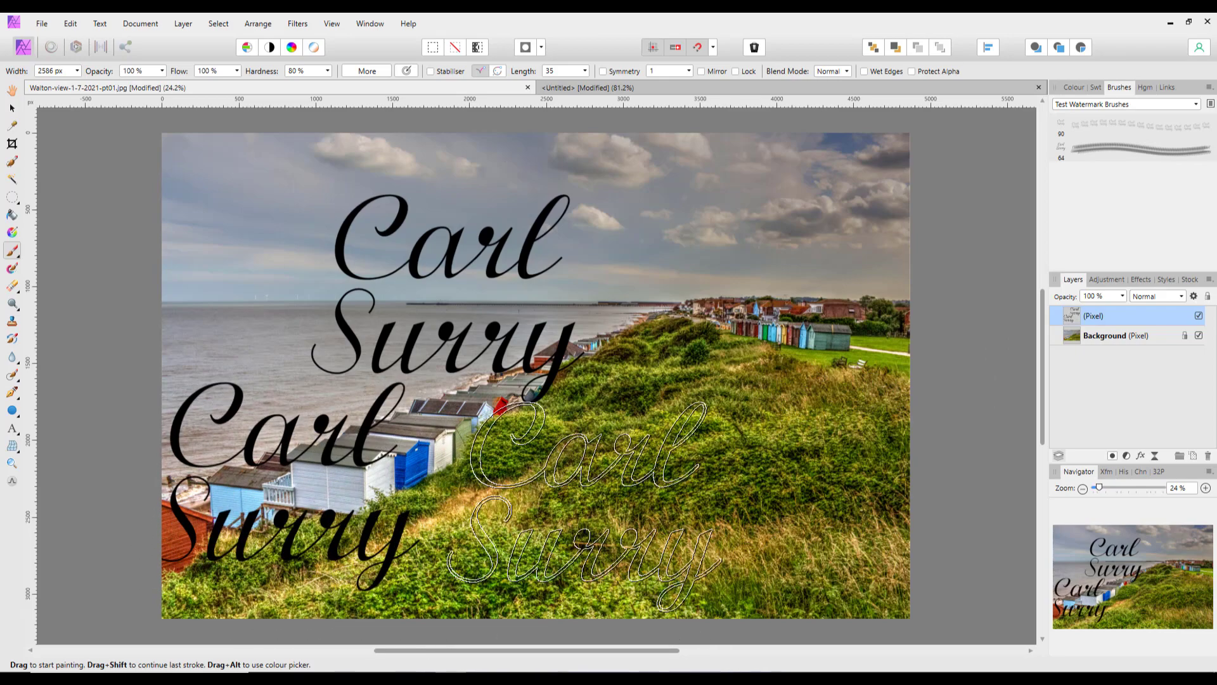
pyautogui.click(607, 502)
pyautogui.click(800, 357)
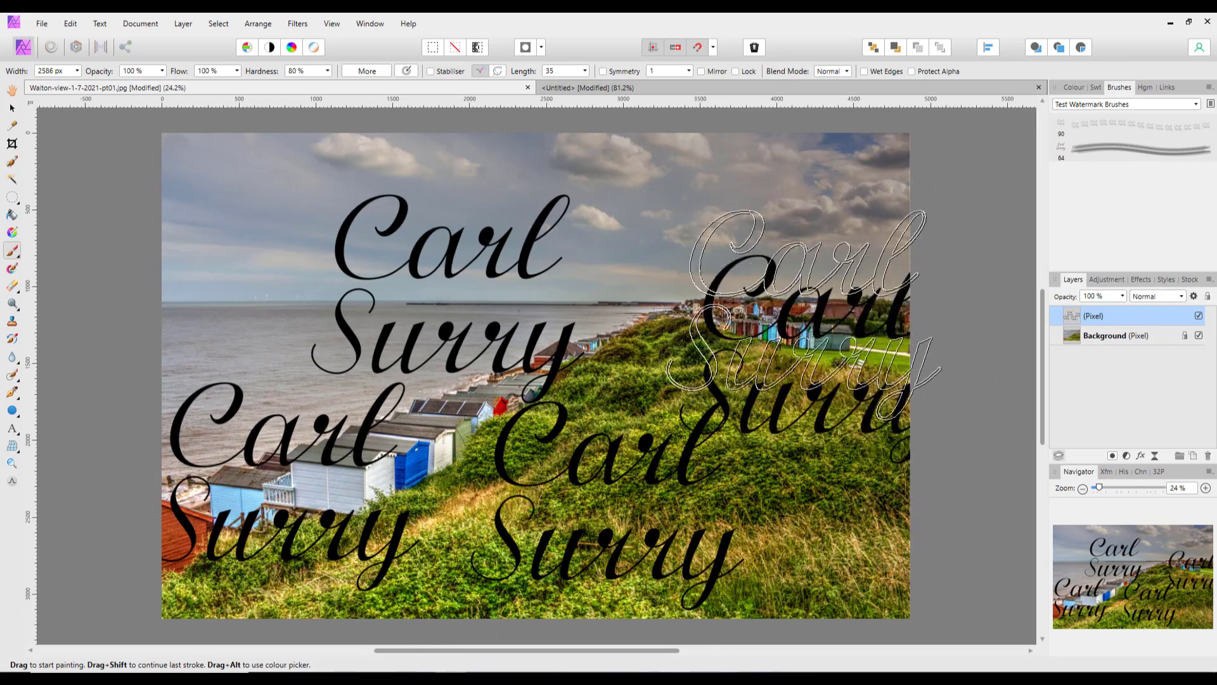
pyautogui.click(761, 467)
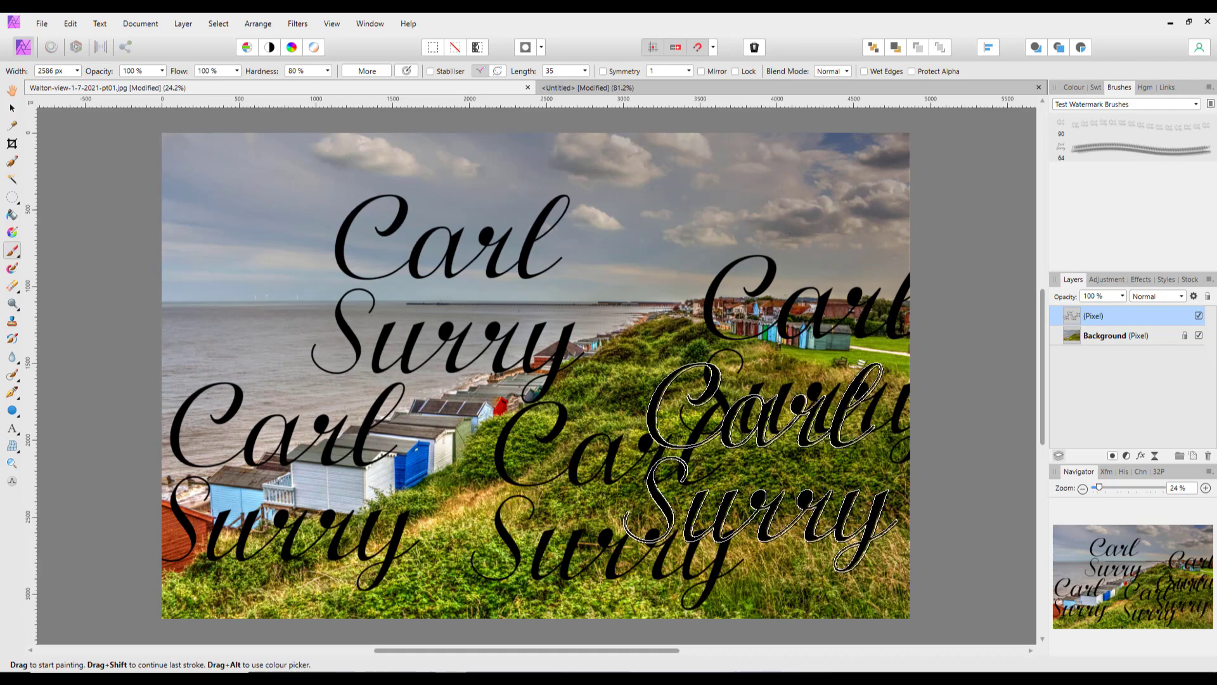
pyautogui.hotkey('ctrl', 'z')
pyautogui.hotkey('ctrl', 'z')
pyautogui.hotkey('ctrl', 'z')
pyautogui.hotkey('ctrl', 'z')
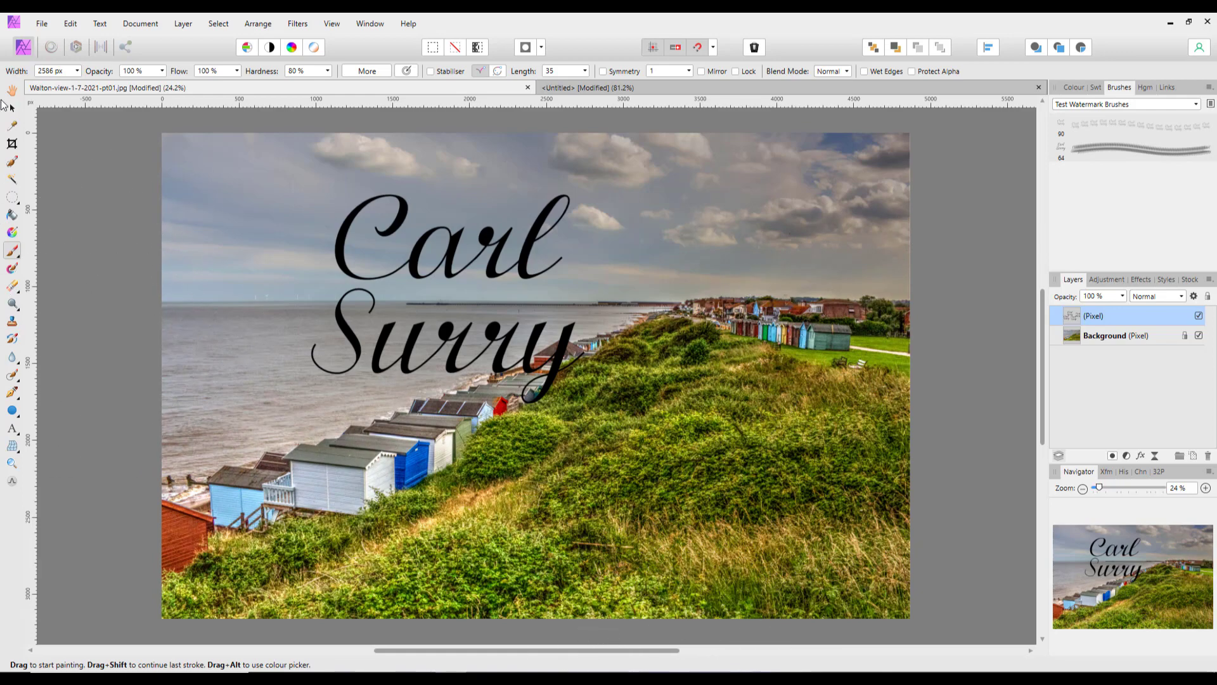
# Step: Move the signature up and left and tilt it about 6.6° diagonally over the sea
pyautogui.click(11, 109)
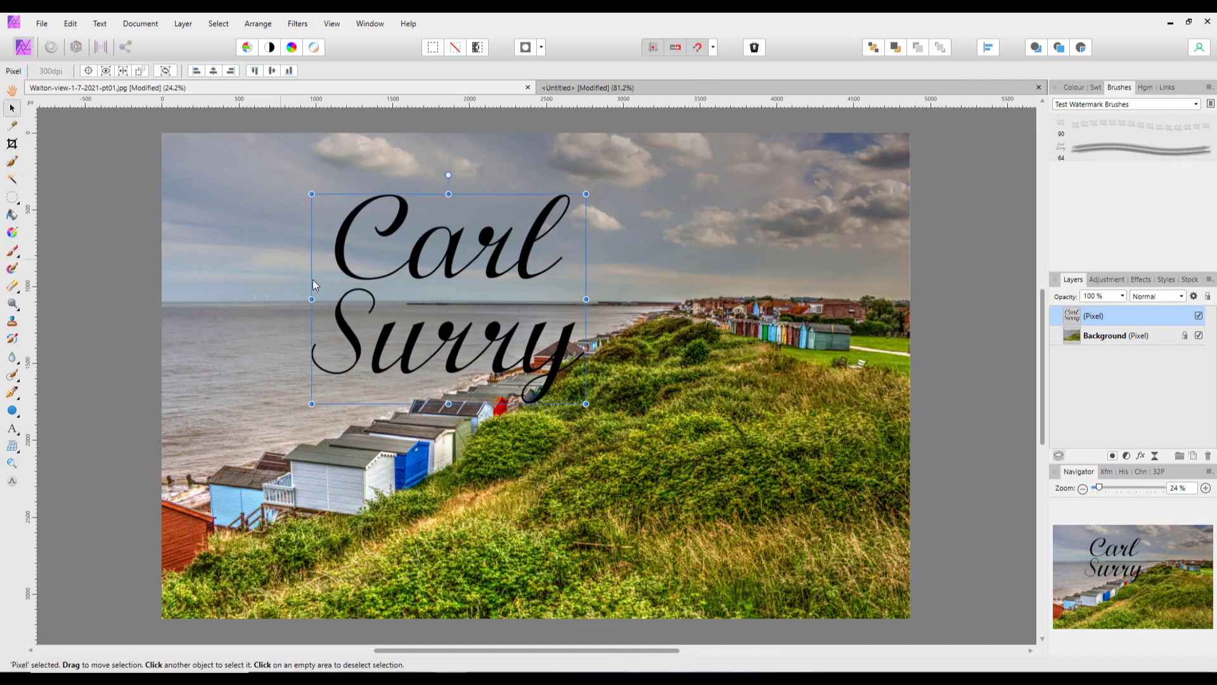
pyautogui.moveTo(466, 334); pyautogui.dragTo(438, 325)
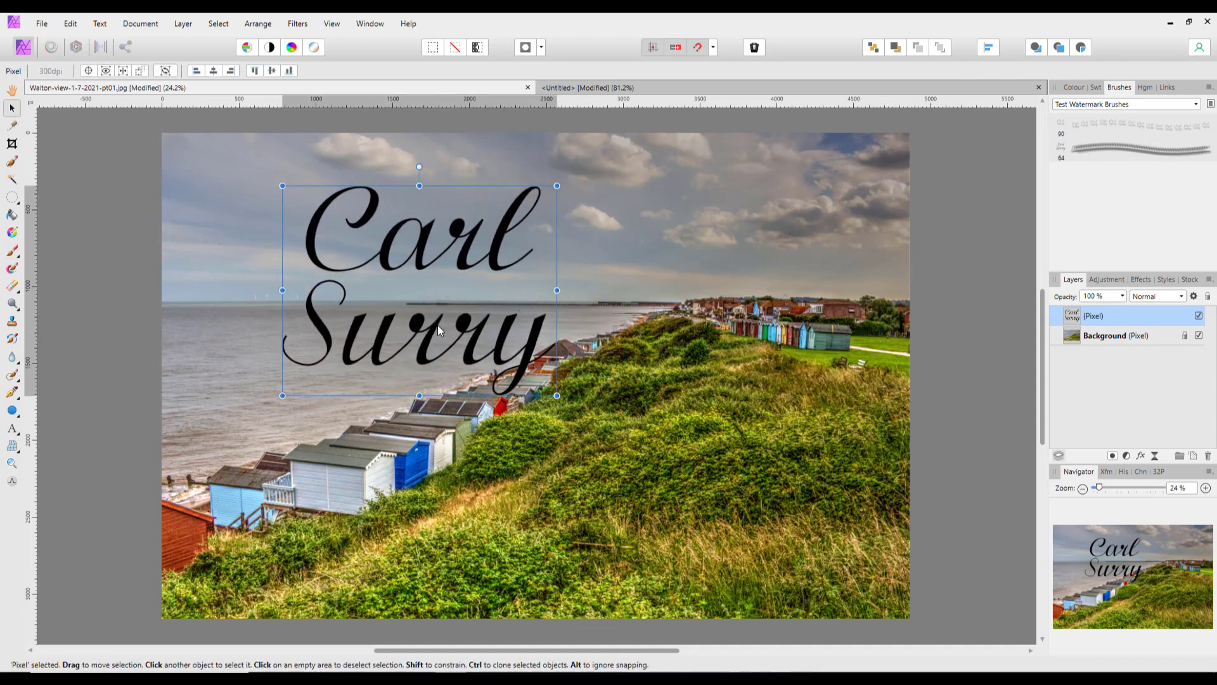
pyautogui.moveTo(427, 275); pyautogui.dragTo(393, 295)
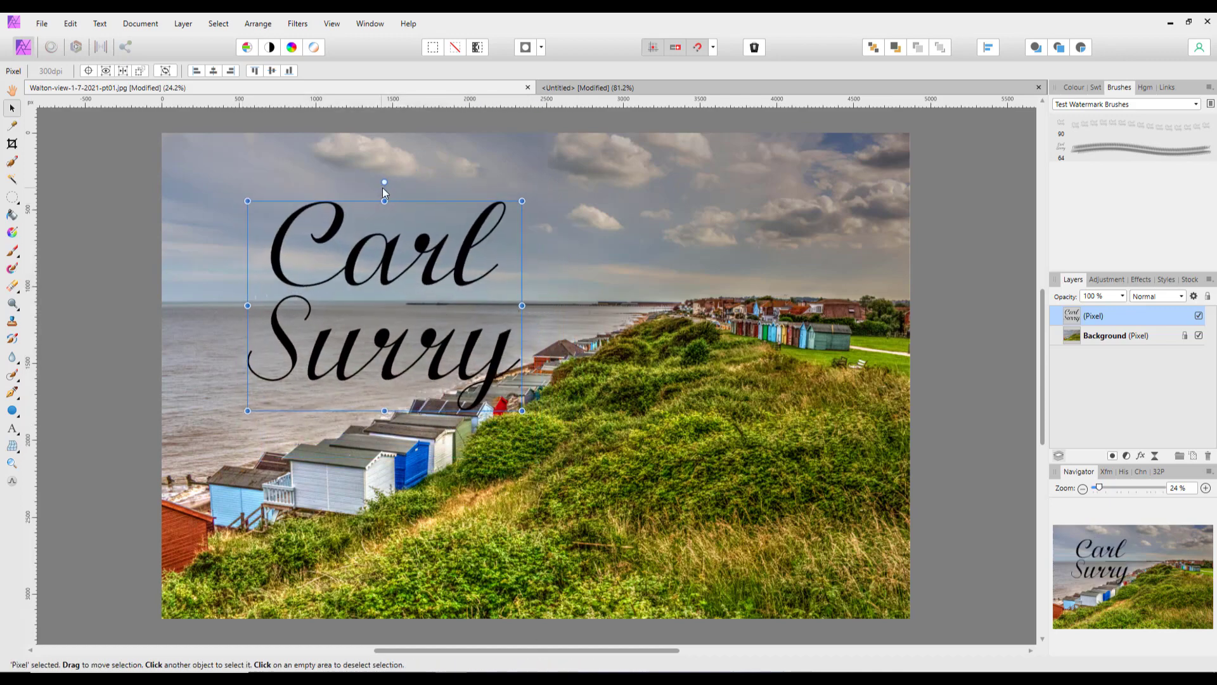
pyautogui.moveTo(384, 182); pyautogui.dragTo(312, 206)
pyautogui.moveTo(424, 356); pyautogui.dragTo(380, 350)
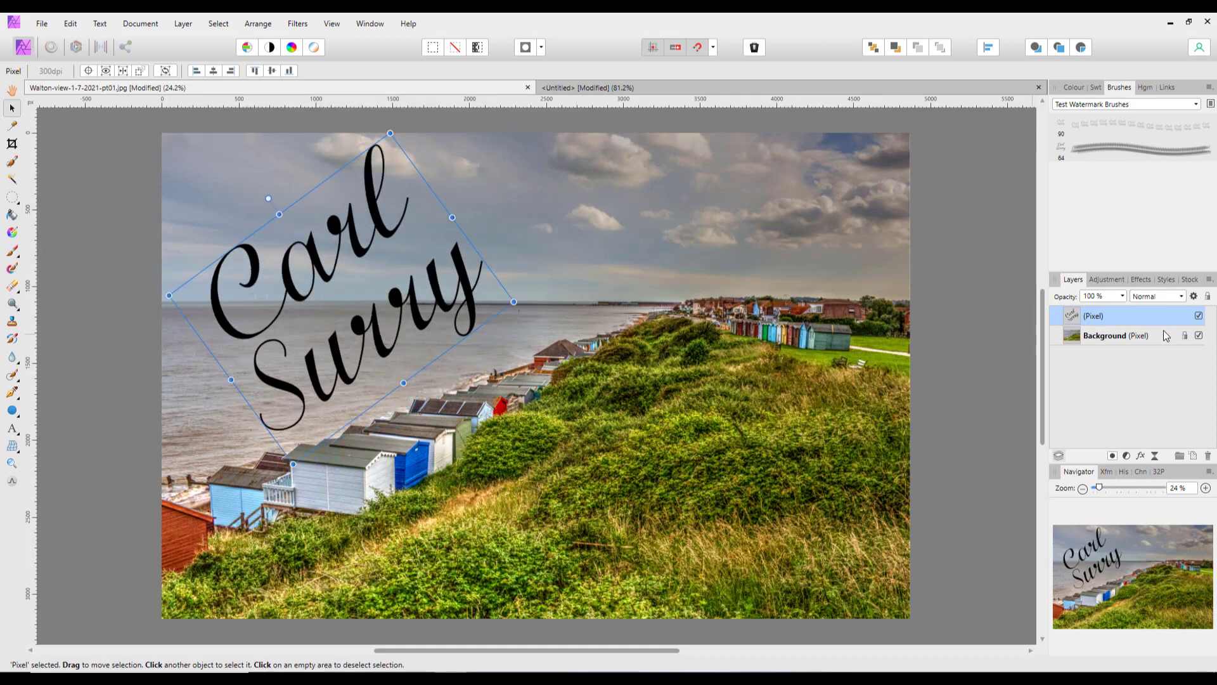
# Step: Add a 3D effect (radius 53.5 px) and outer shadow (22.7 px, offset 25.7, 61% intensity) to the watermark
pyautogui.click(1141, 456)
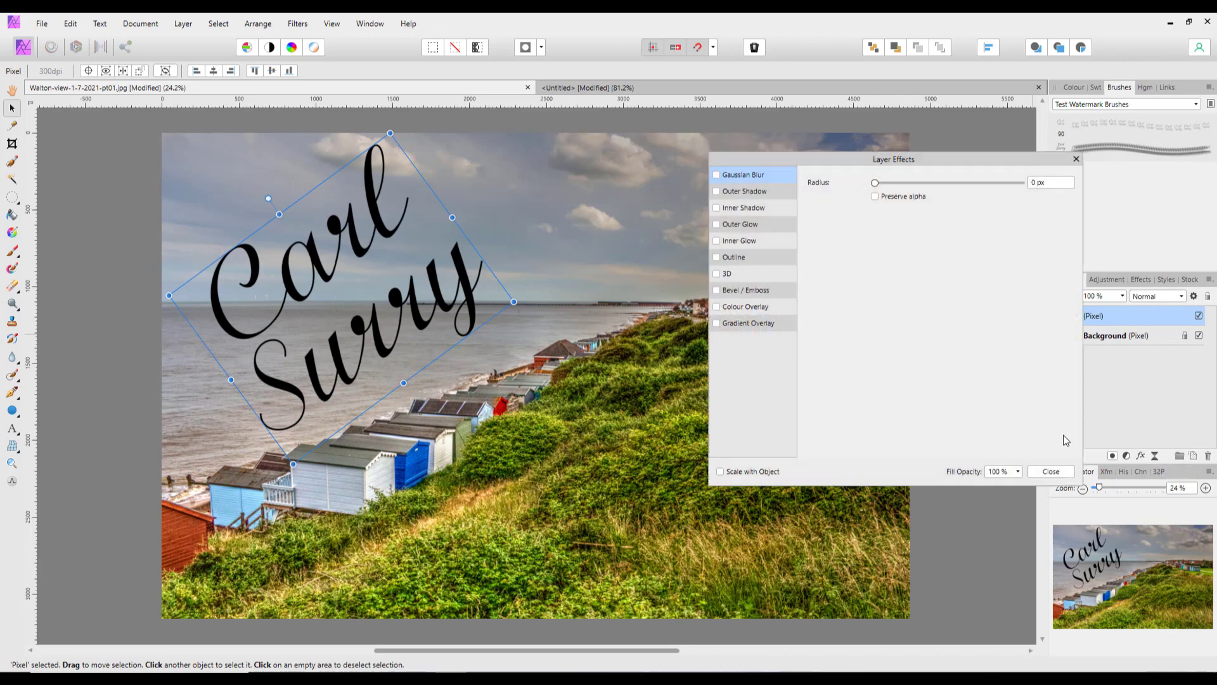
pyautogui.click(719, 277)
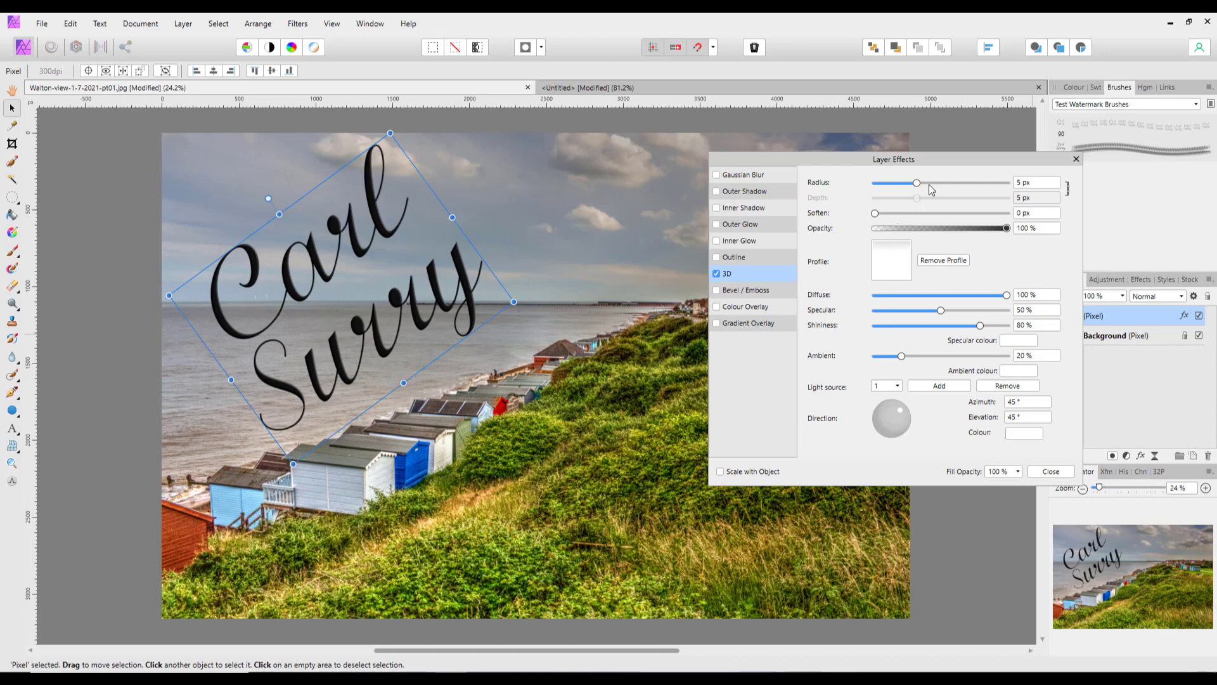
pyautogui.moveTo(921, 185); pyautogui.dragTo(993, 186)
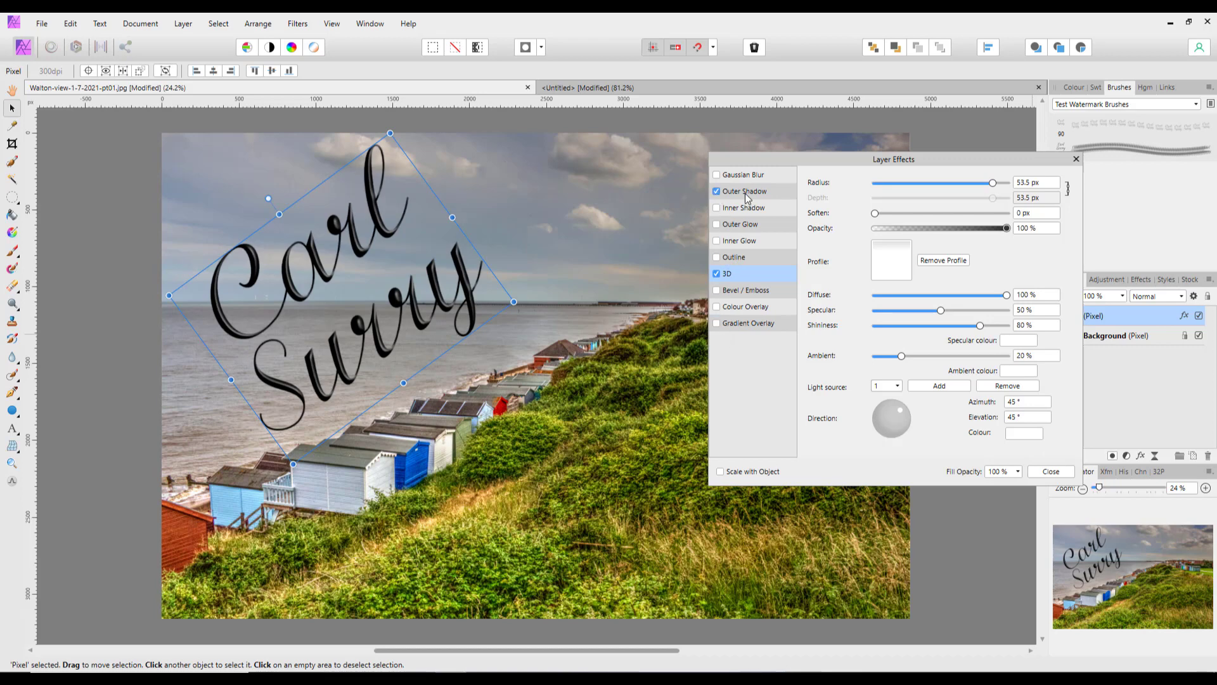
pyautogui.click(747, 192)
pyautogui.moveTo(876, 212); pyautogui.dragTo(959, 212)
pyautogui.moveTo(875, 227); pyautogui.dragTo(964, 227)
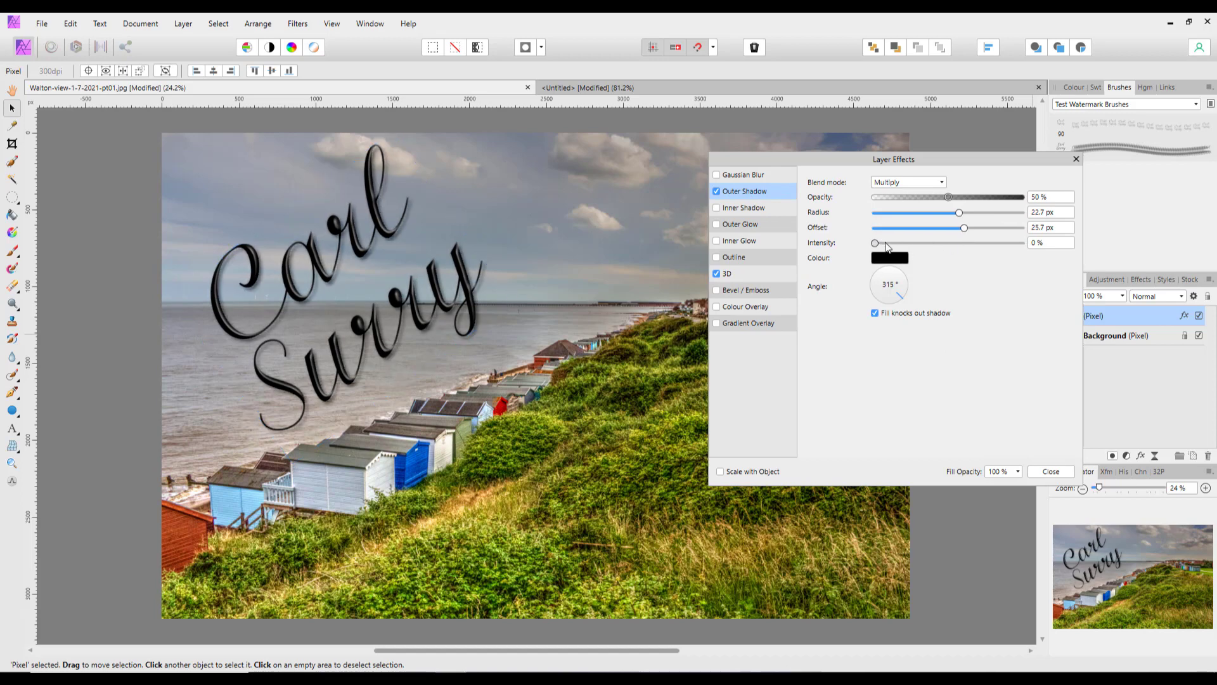
pyautogui.moveTo(885, 245); pyautogui.dragTo(964, 244)
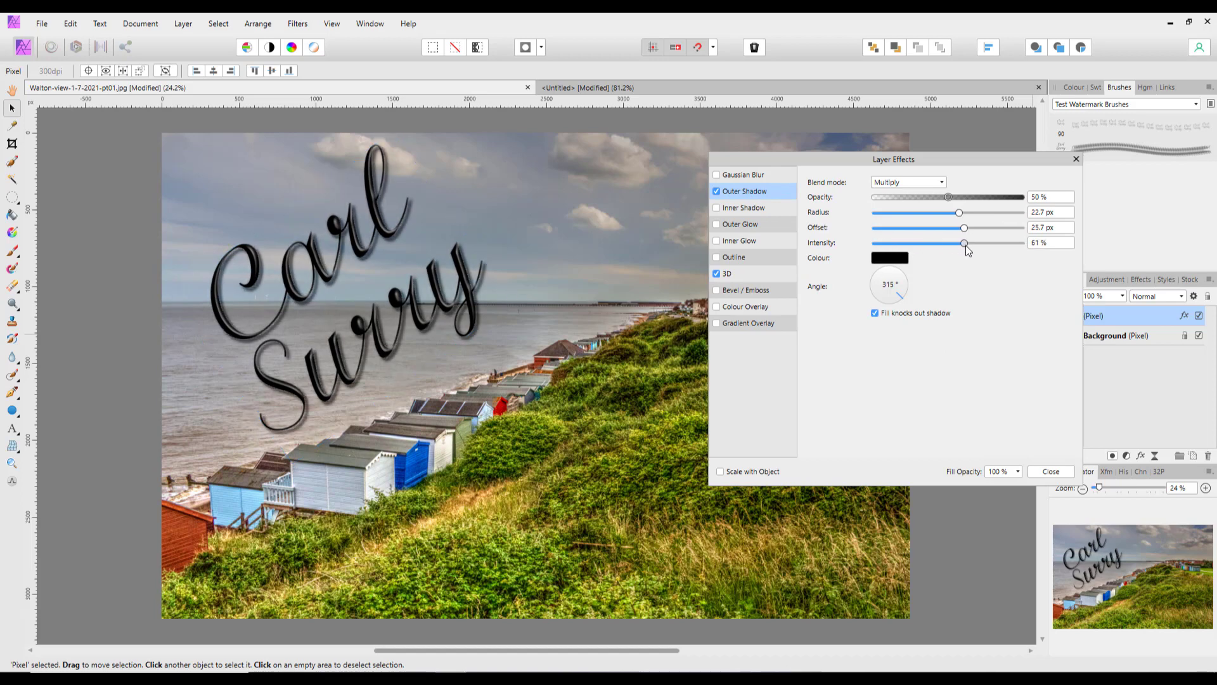
# Step: Set the watermark's fill opacity to 0%, then tilt it shallower and reposition it over the sea
pyautogui.click(1019, 472)
pyautogui.moveTo(1014, 486); pyautogui.dragTo(940, 496)
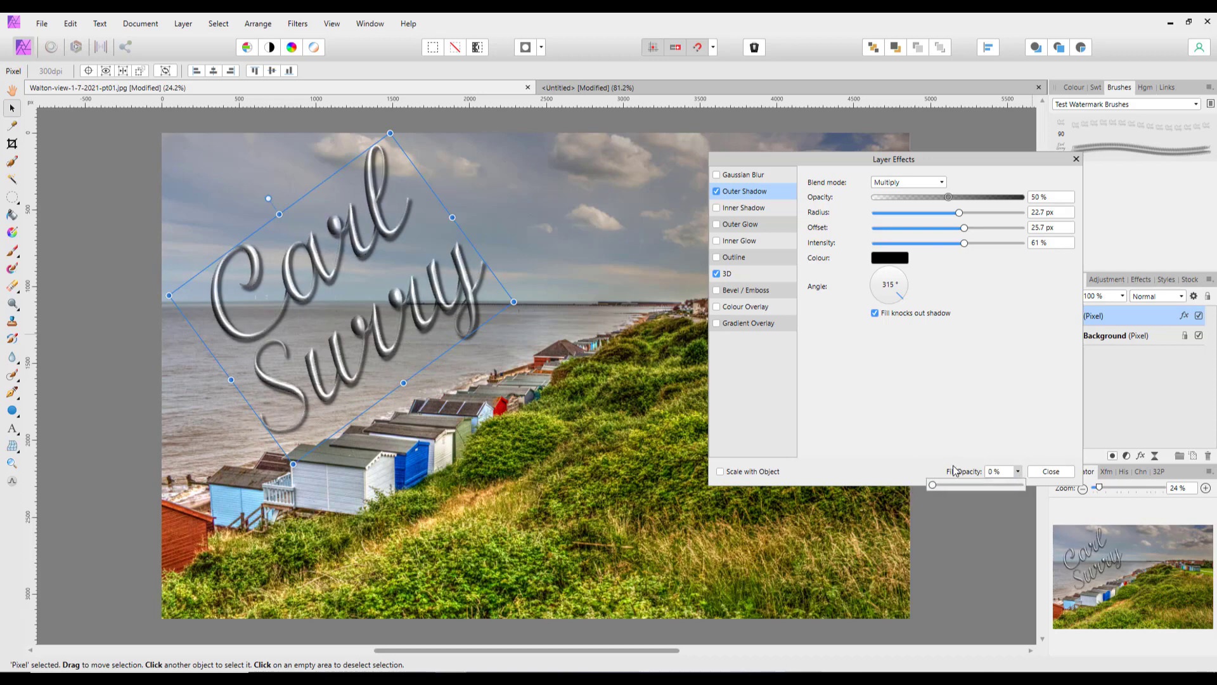
pyautogui.click(1050, 471)
pyautogui.moveTo(358, 337); pyautogui.dragTo(394, 337)
pyautogui.moveTo(310, 198); pyautogui.dragTo(329, 187)
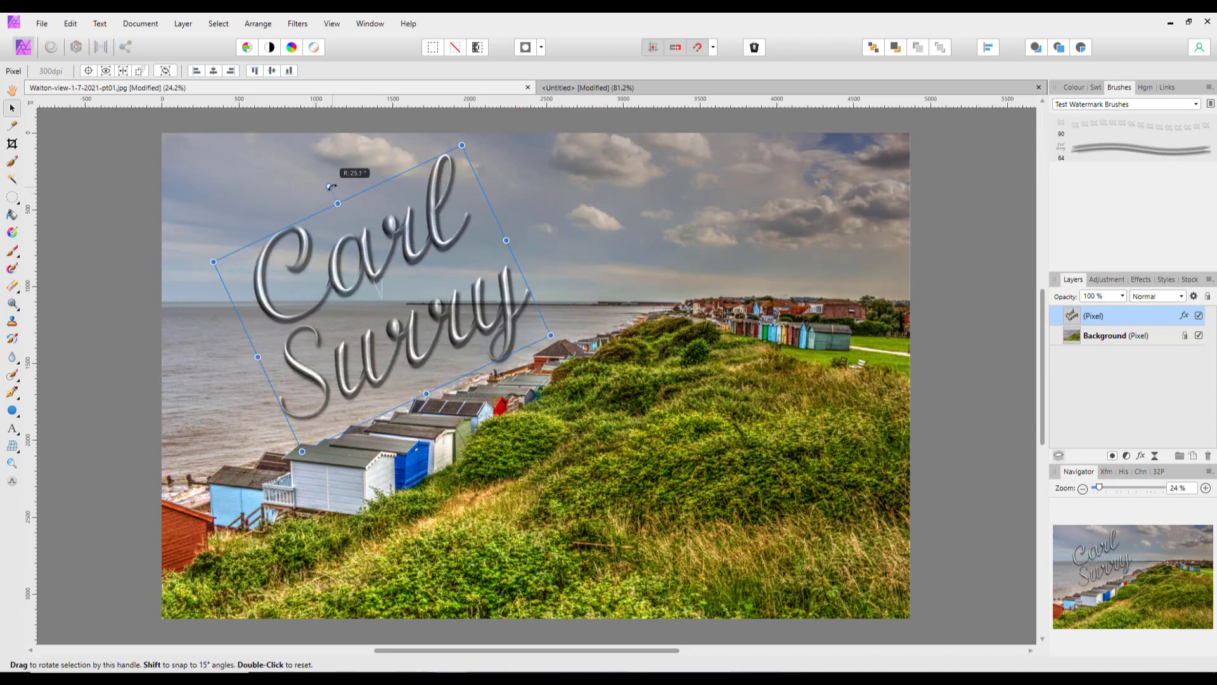
pyautogui.moveTo(404, 331); pyautogui.dragTo(355, 345)
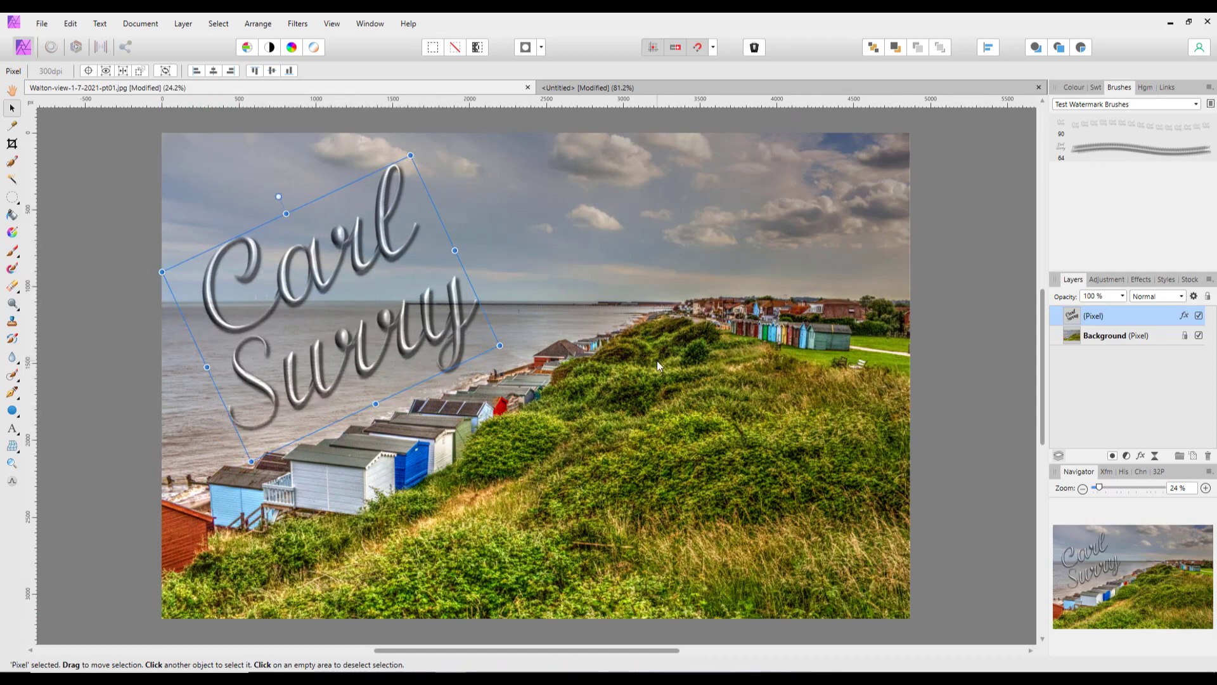
# Step: Set the logo2 brush to 85.9 px size and 91% spacing, then select the Paint Brush Tool
pyautogui.doubleClick(1098, 147)
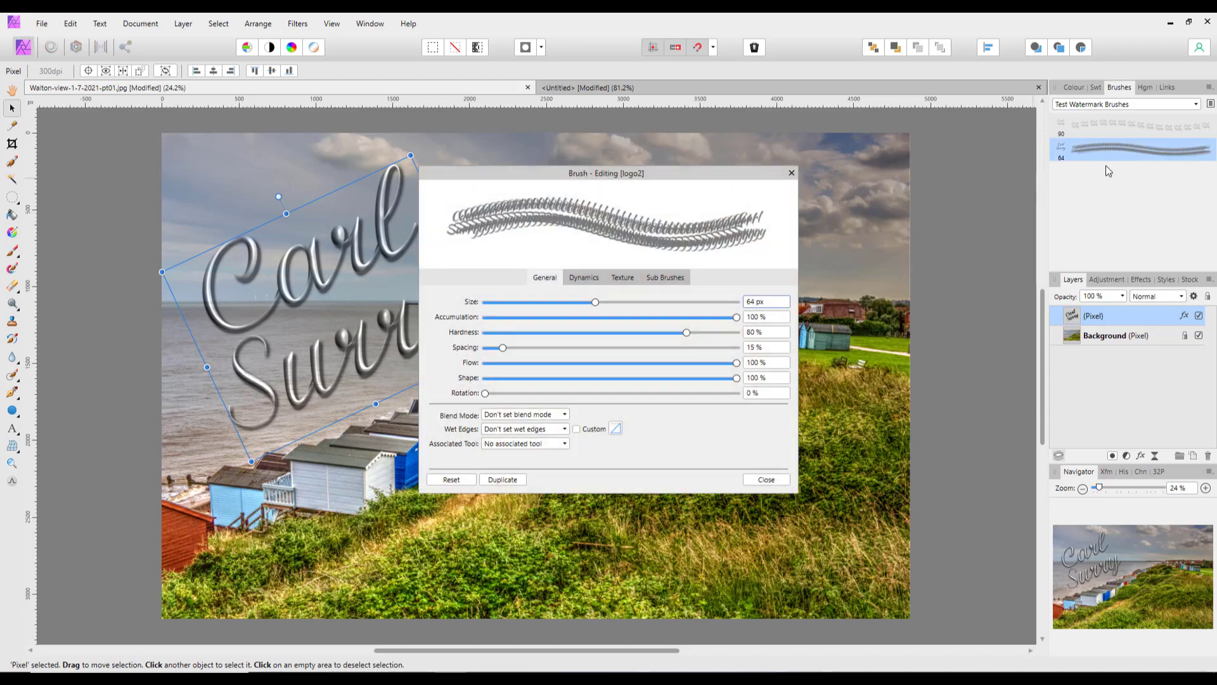
pyautogui.click(596, 303)
pyautogui.moveTo(596, 303)
pyautogui.mouseDown()
pyautogui.moveTo(642, 305)
pyautogui.moveTo(606, 298)
pyautogui.mouseUp()
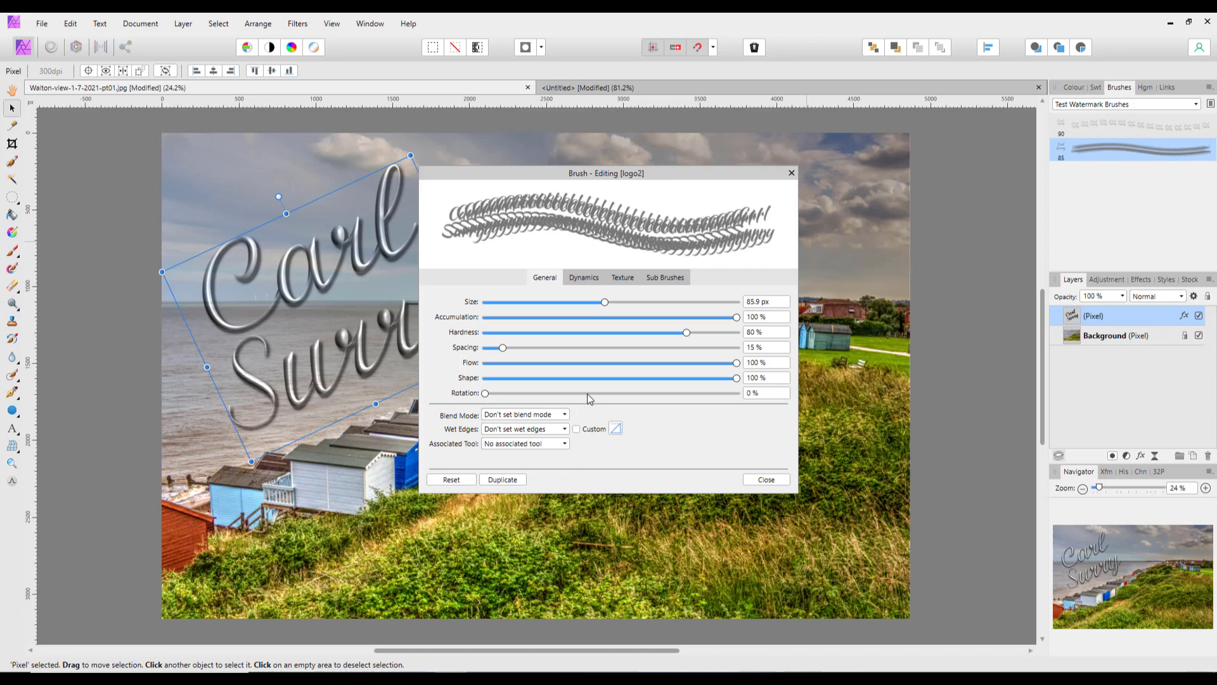
pyautogui.moveTo(502, 349); pyautogui.dragTo(599, 353)
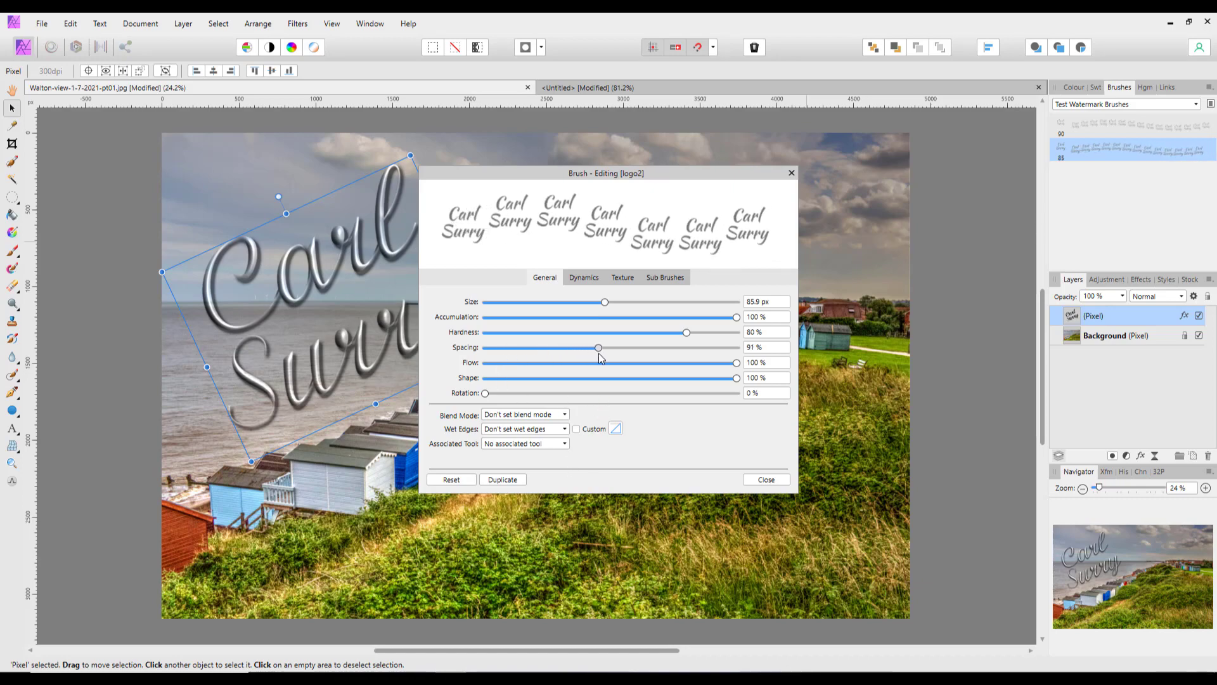
pyautogui.click(764, 479)
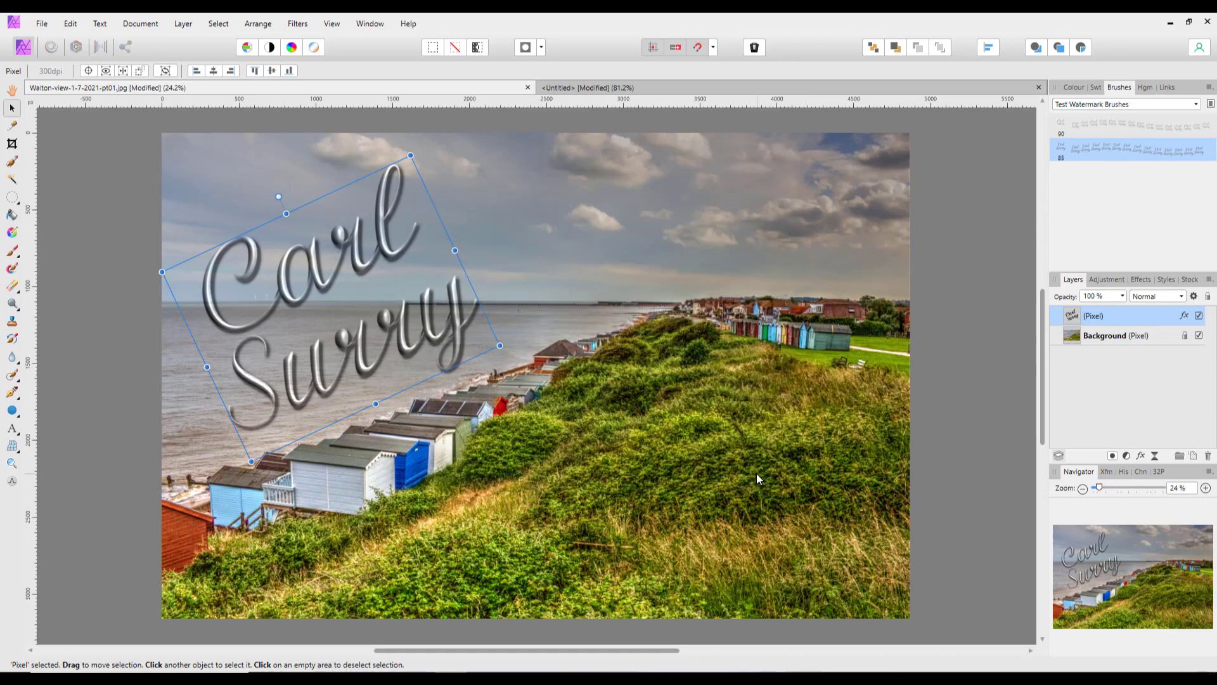
pyautogui.click(12, 251)
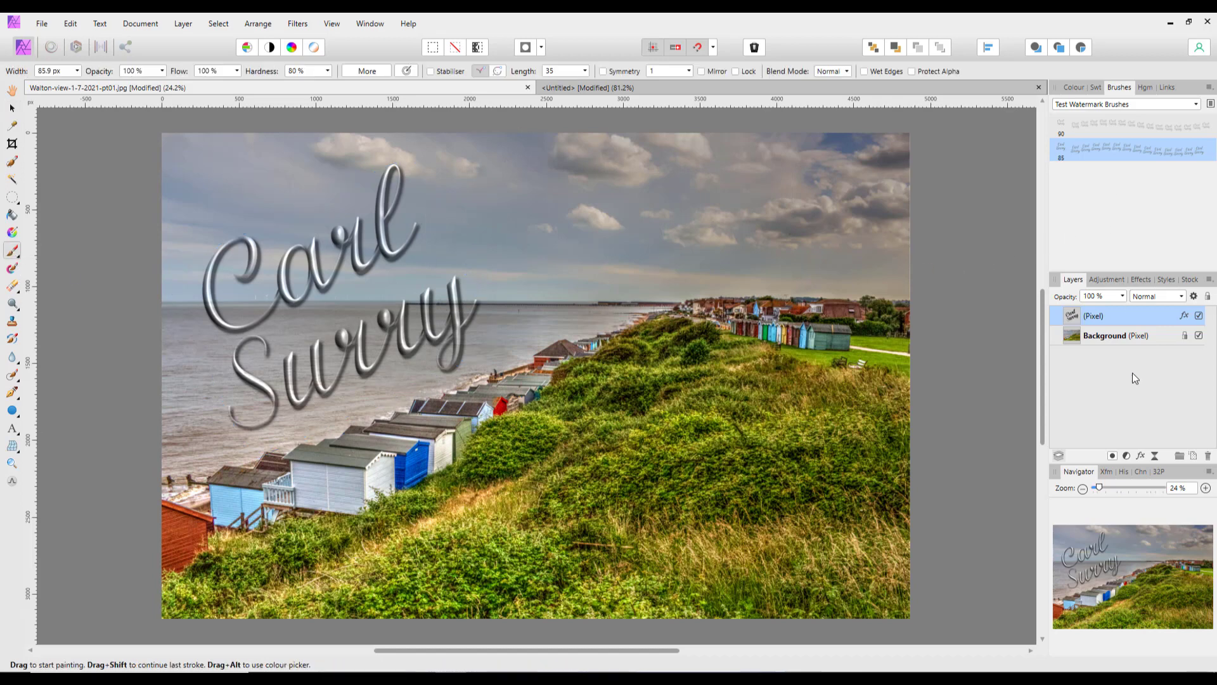
# Step: Add a new pixel layer and undo an oversized trial Carl Surry stamp
pyautogui.click(1193, 455)
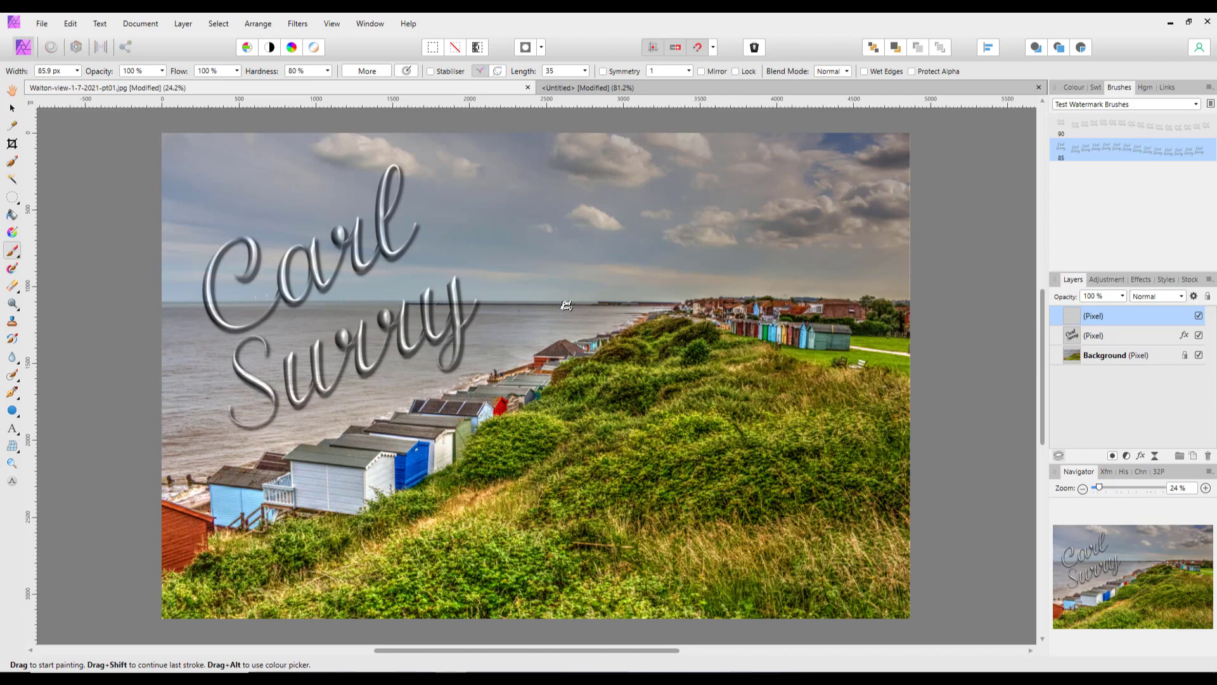
pyautogui.press(']')
pyautogui.press(']')
pyautogui.press(']')
pyautogui.press(']')
pyautogui.press(']')
pyautogui.press(']')
pyautogui.press(']')
pyautogui.press(']')
pyautogui.press(']')
pyautogui.press(']')
pyautogui.press(']')
pyautogui.press(']')
pyautogui.press(']')
pyautogui.press(']')
pyautogui.press(']')
pyautogui.press(']')
pyautogui.press(']')
pyautogui.press(']')
pyautogui.press(']')
pyautogui.press(']')
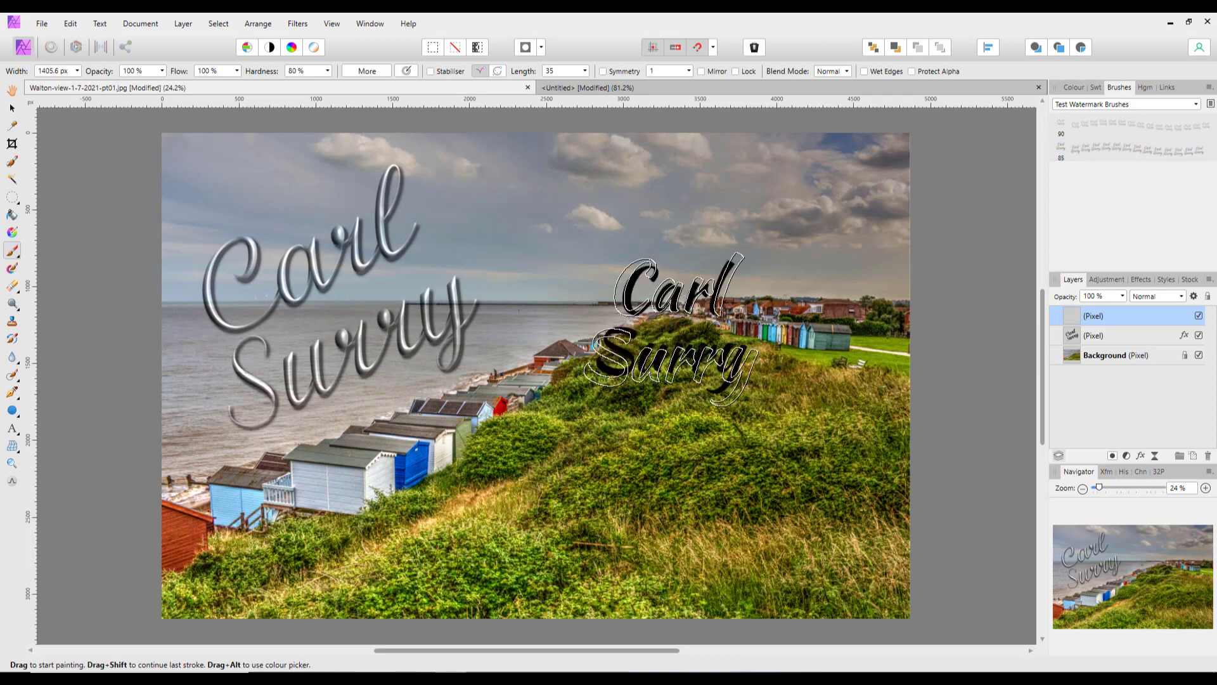
pyautogui.press(']')
pyautogui.press(']')
pyautogui.press(']')
pyautogui.press(']')
pyautogui.press(']')
pyautogui.press(']')
pyautogui.press(']')
pyautogui.press(']')
pyautogui.press(']')
pyautogui.press(']')
pyautogui.click(665, 410)
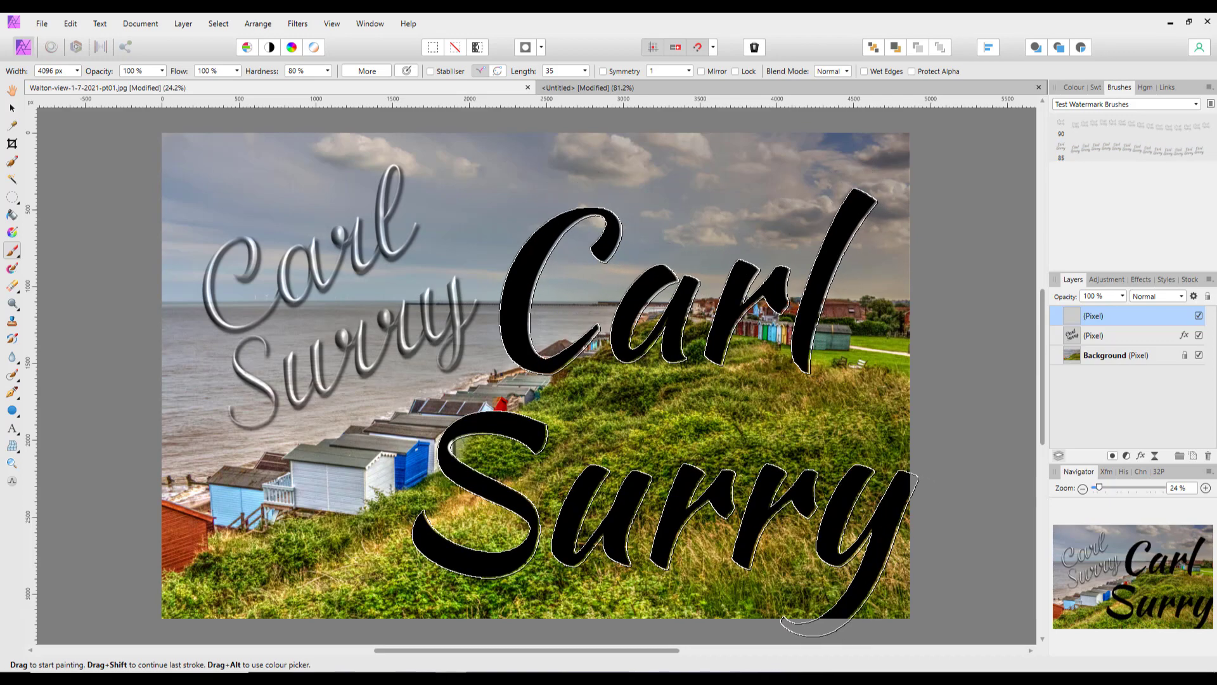
pyautogui.press('[')
pyautogui.press('[')
pyautogui.press('[')
pyautogui.press('[')
pyautogui.press('[')
pyautogui.press('[')
pyautogui.press('[')
pyautogui.press('[')
pyautogui.press('[')
pyautogui.press('[')
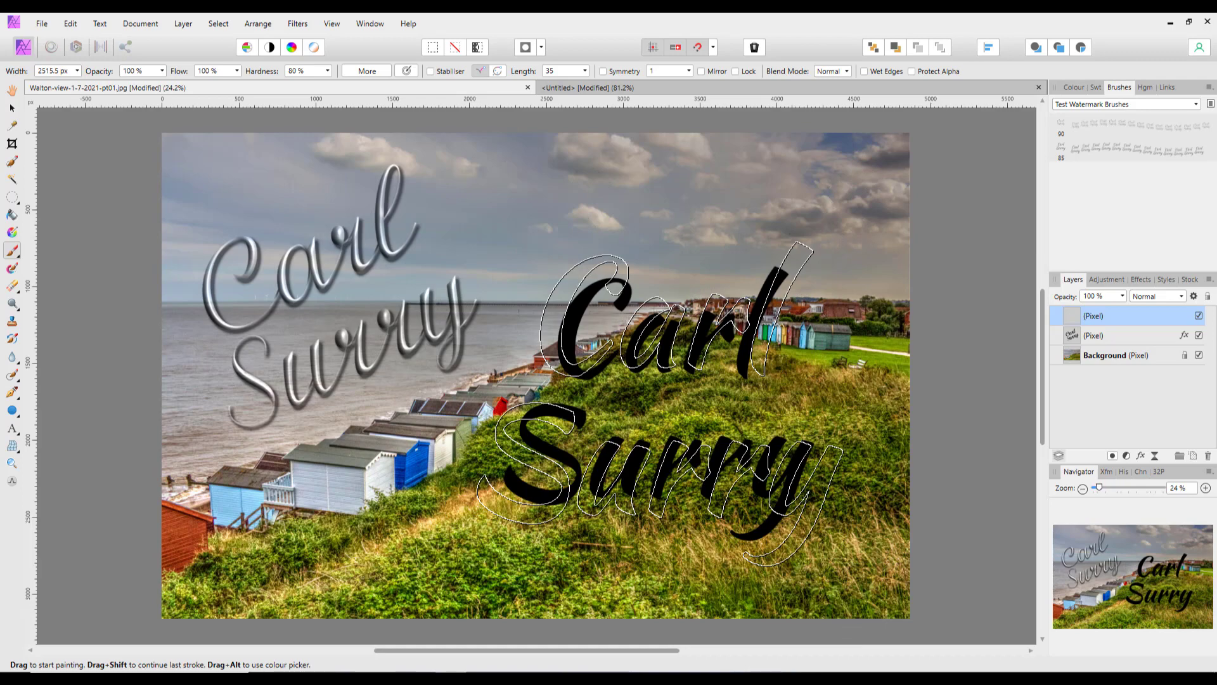
pyautogui.hotkey('ctrl', 'z')
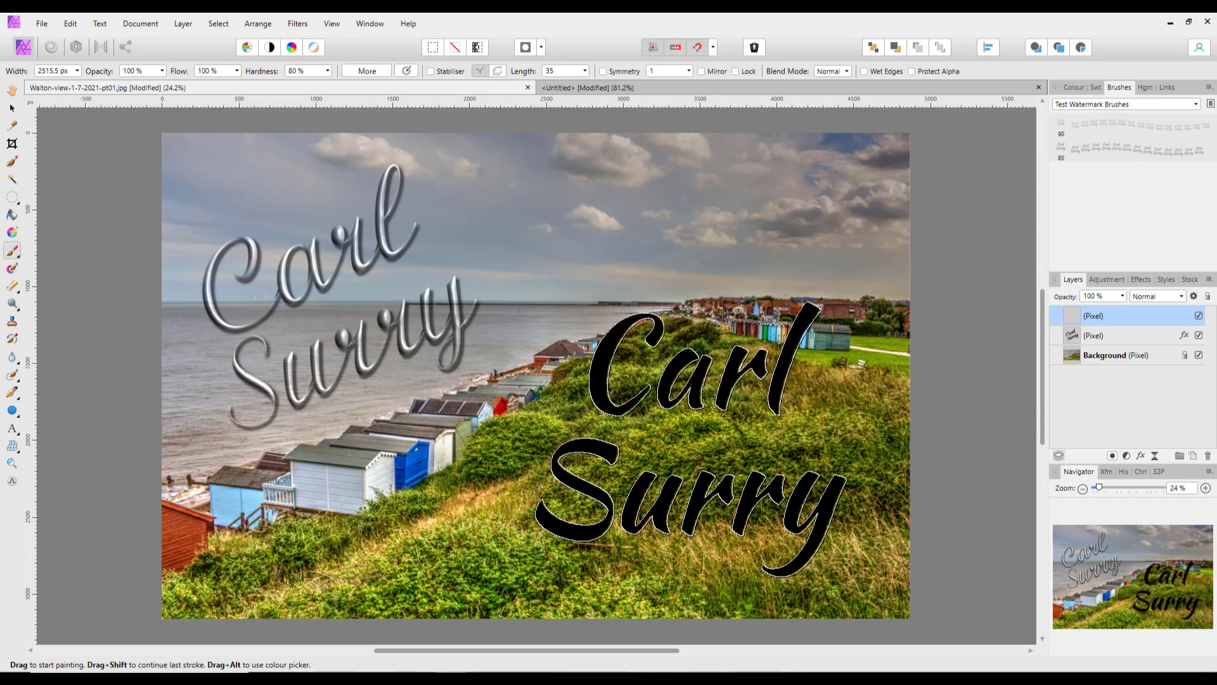
pyautogui.click(691, 439)
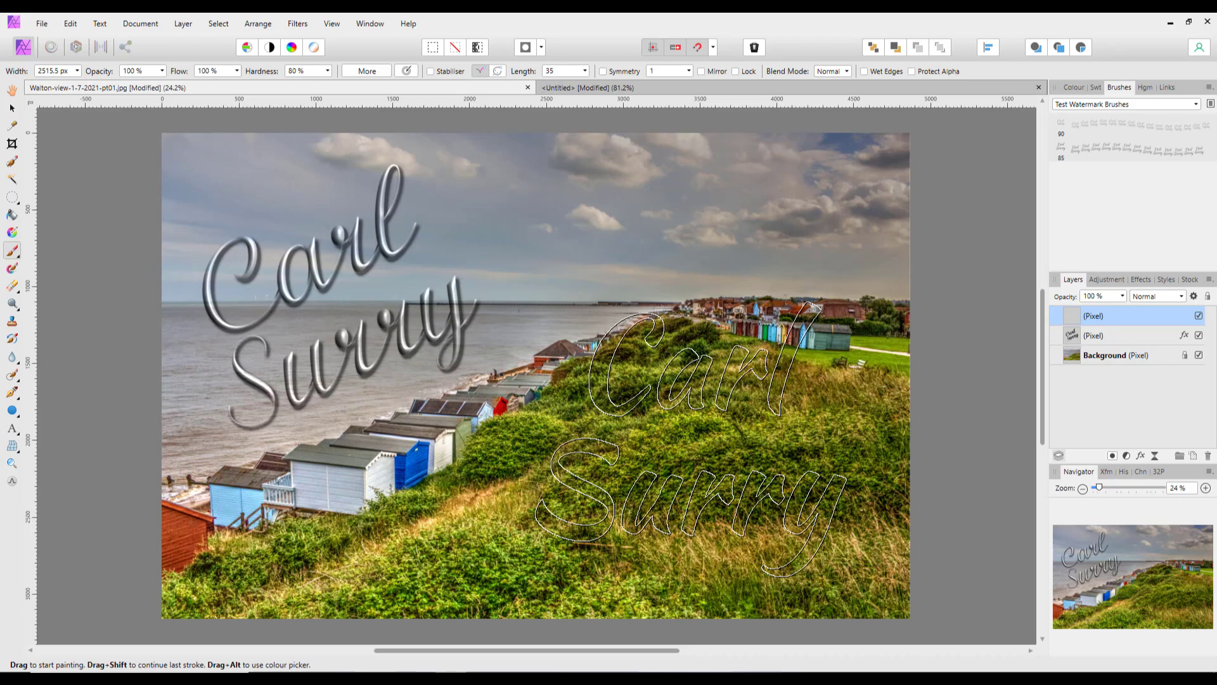
# Step: Resize the brush to 1622 px and stamp the black Carl Surry logo over the hillside
pyautogui.press('[')
pyautogui.press('[')
pyautogui.press('[')
pyautogui.press('[')
pyautogui.press('[')
pyautogui.press('[')
pyautogui.press(']')
pyautogui.press(']')
pyautogui.press(']')
pyautogui.press(']')
pyautogui.press(']')
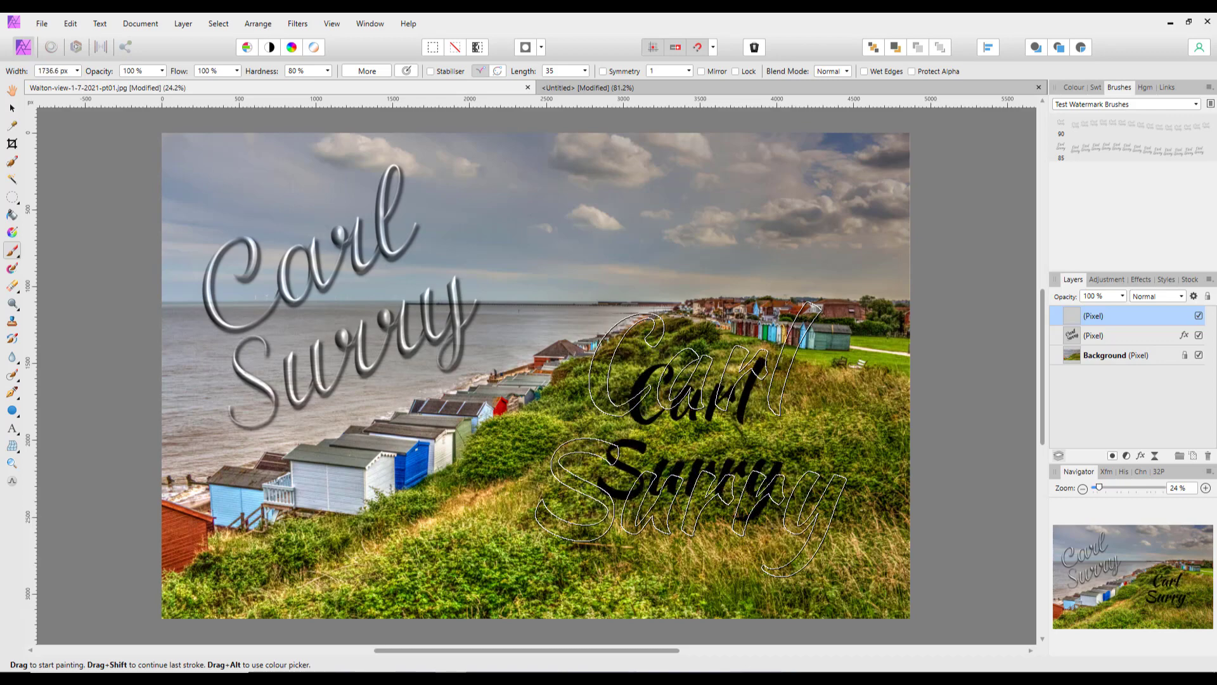
pyautogui.press('[')
pyautogui.press('[')
pyautogui.press('[')
pyautogui.press('[')
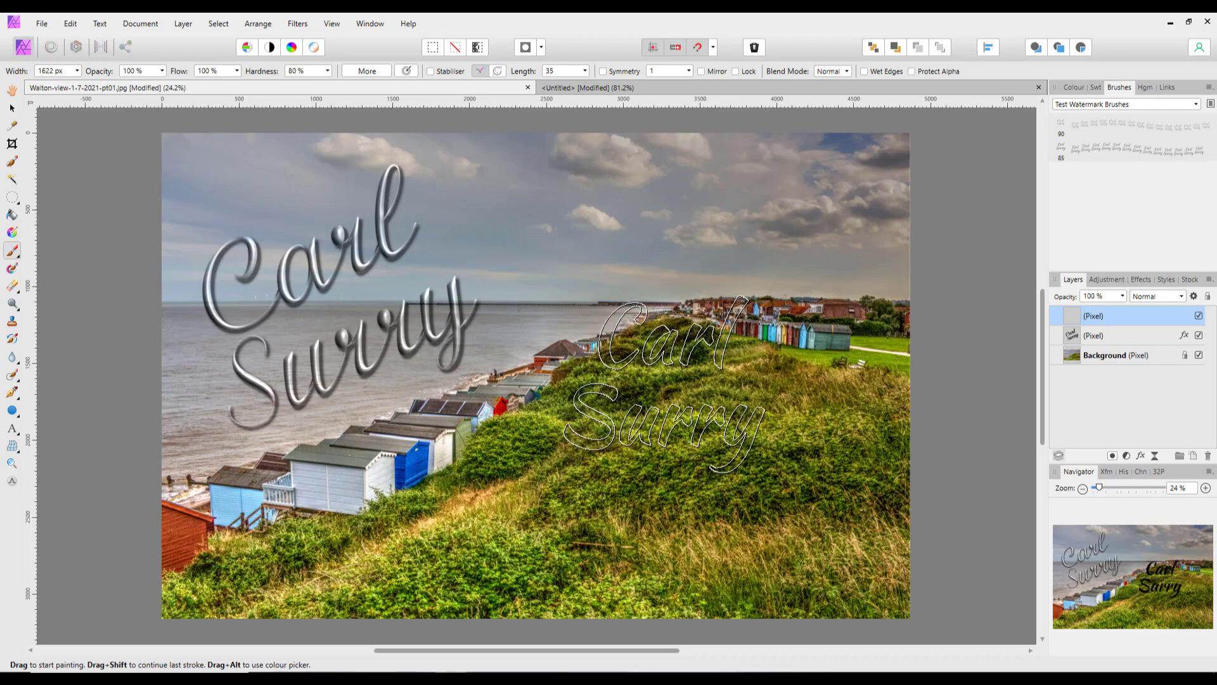
pyautogui.click(665, 385)
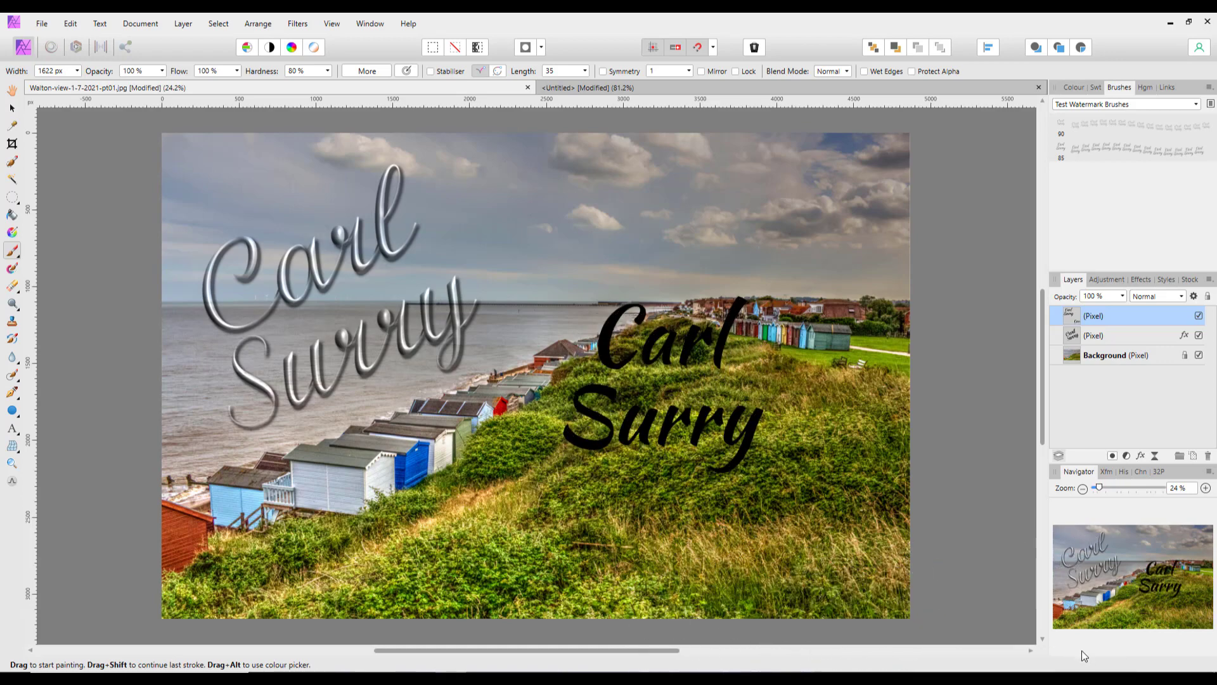